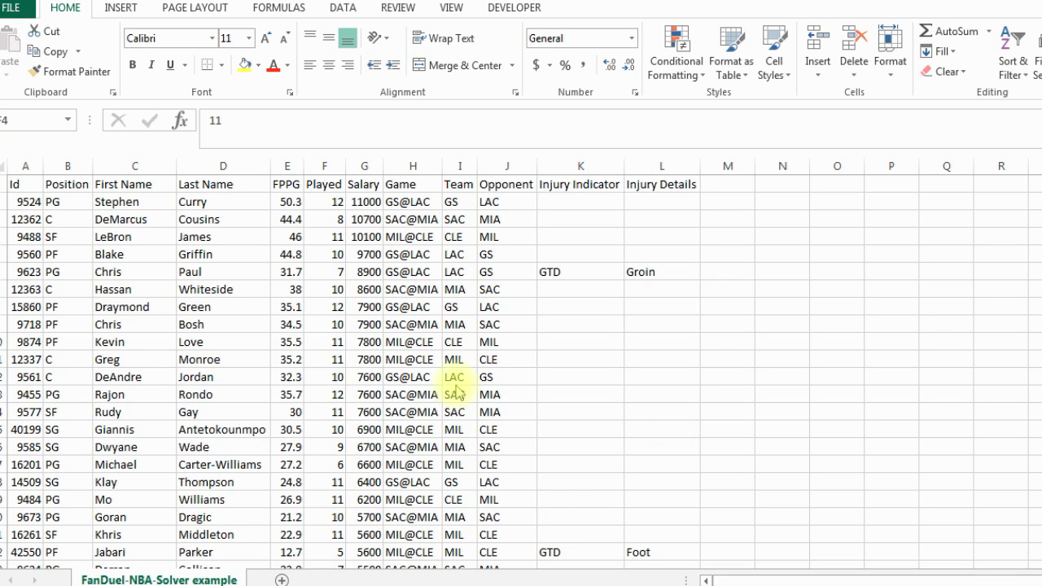
Review the players' names, positions, FPPG values and salaries in the table.
click(237, 306)
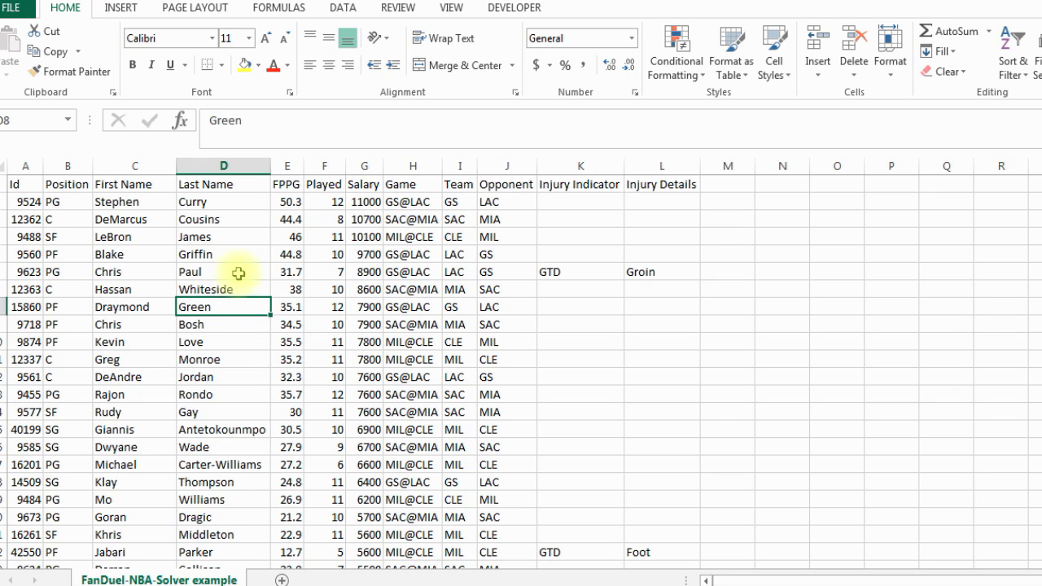
click(128, 237)
key(Right)
click(77, 237)
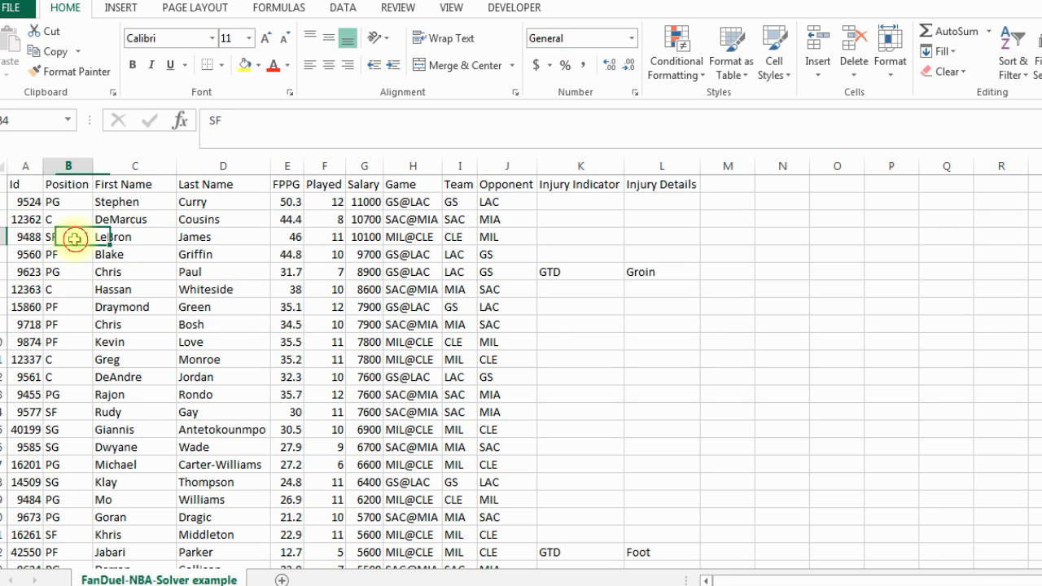
click(287, 186)
click(286, 238)
click(285, 273)
click(291, 240)
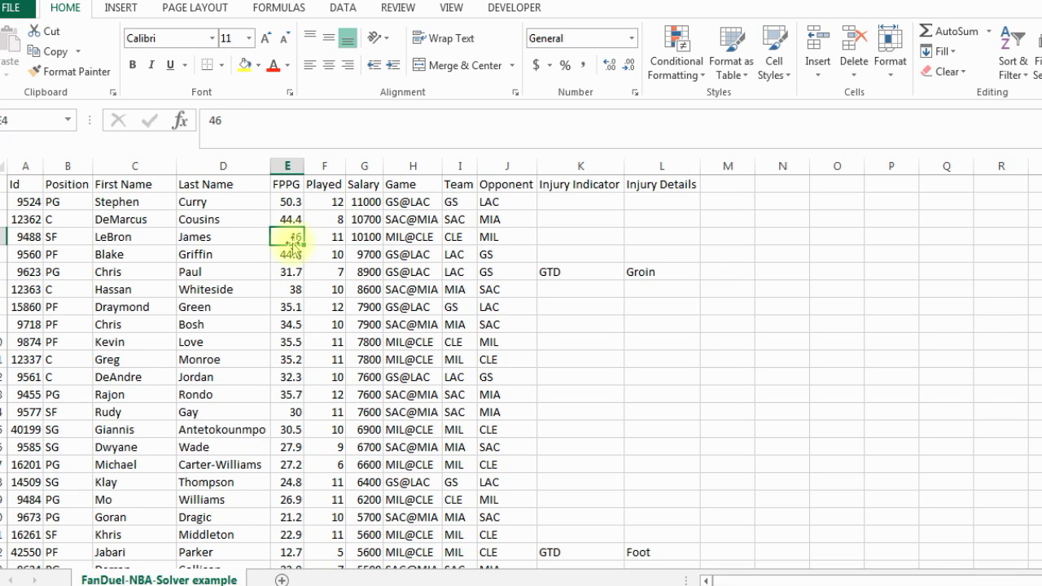
click(288, 287)
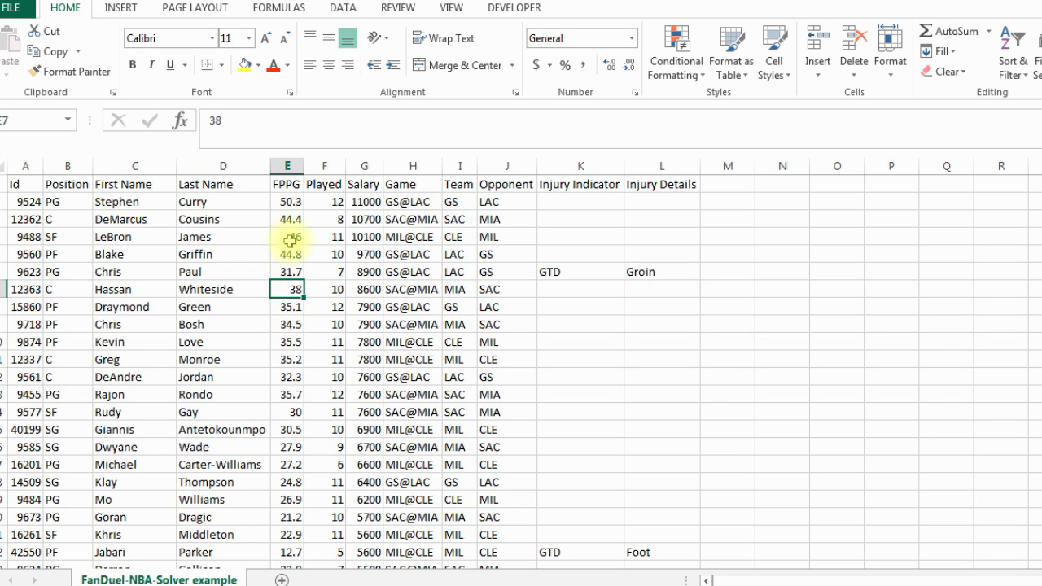
click(368, 237)
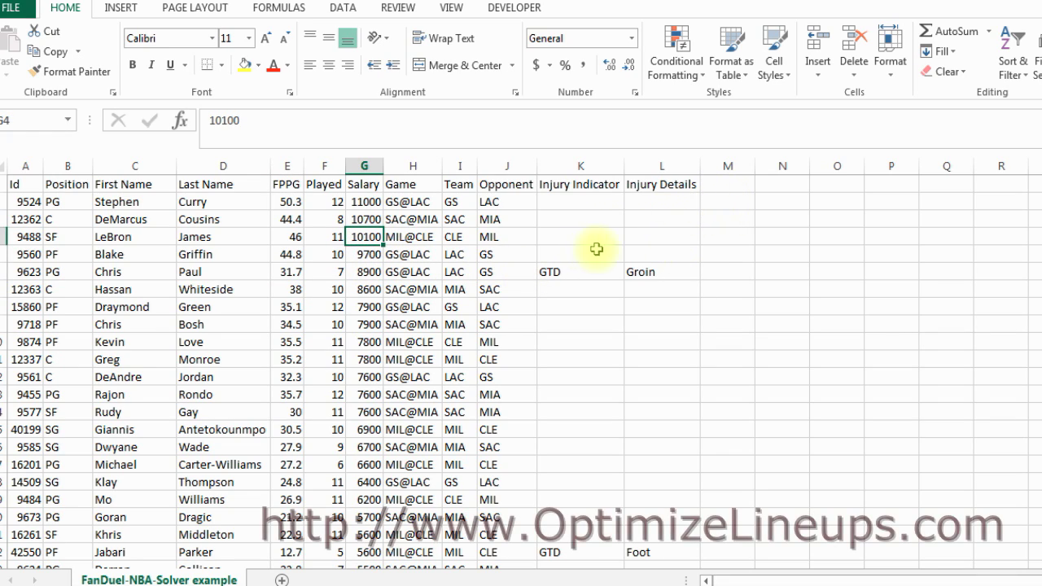
Add the heading 'Ratio' to the first empty column, M1.
click(645, 247)
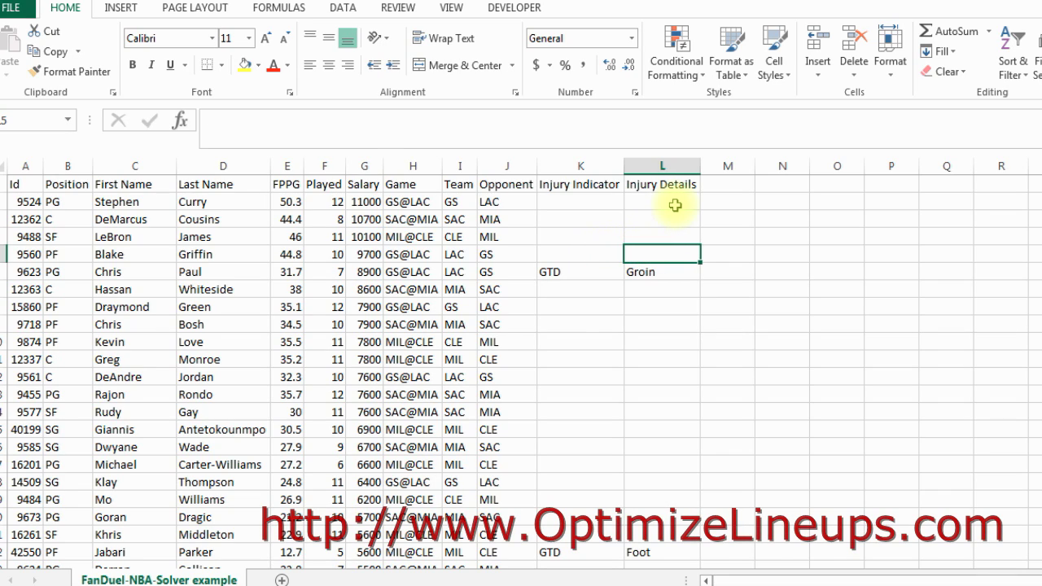
click(725, 185)
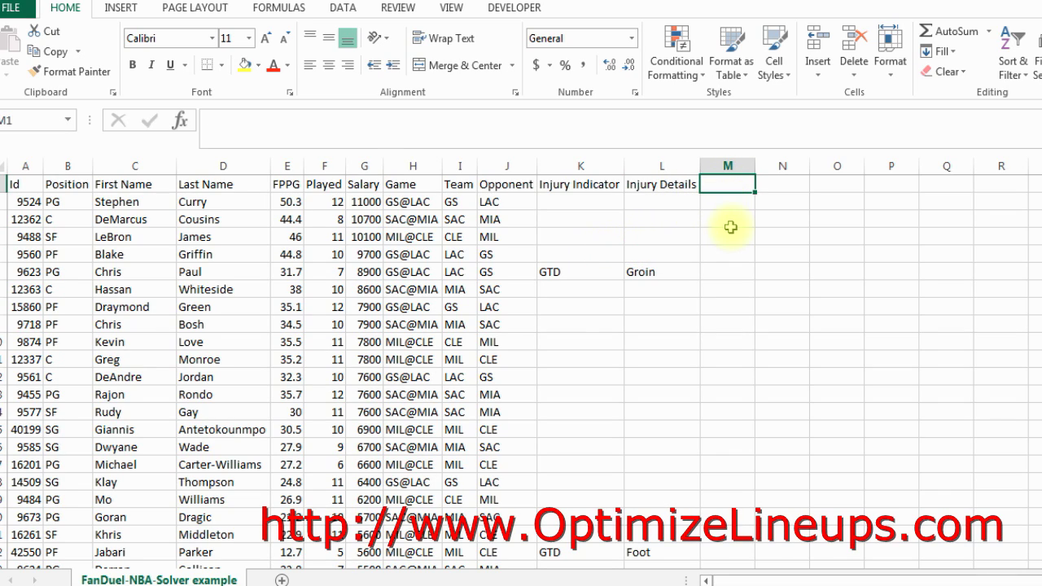
text(Ratio)
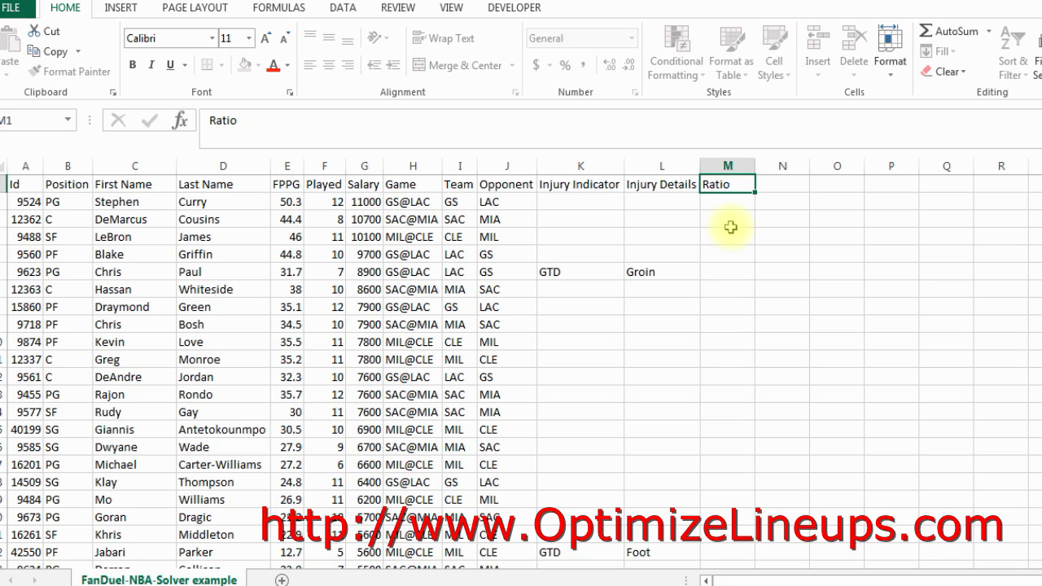
key(Return)
scroll(1031, 156, down, 15)
scroll(521, 367, down, 10)
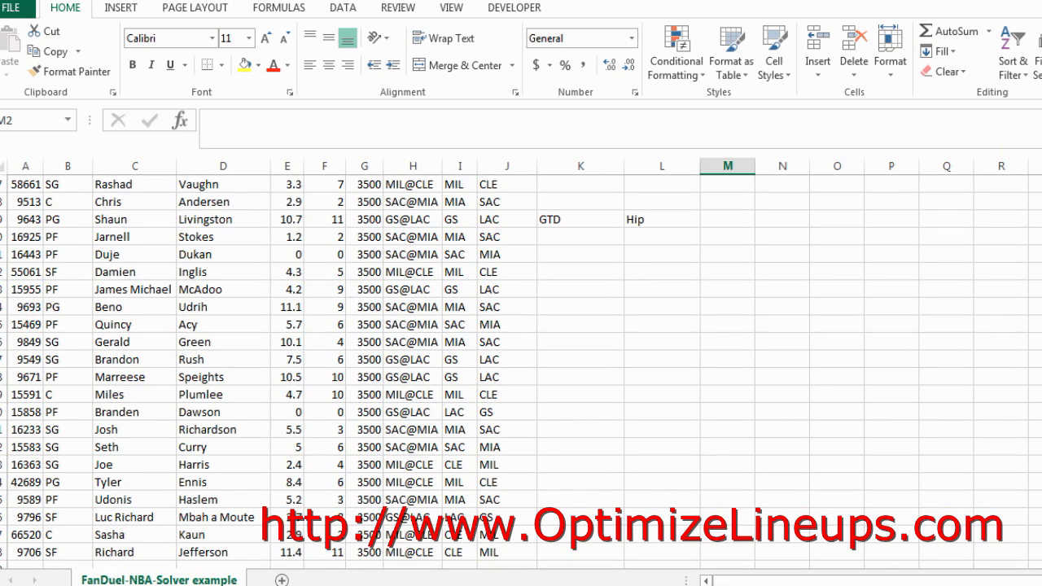
scroll(521, 372, up, 20)
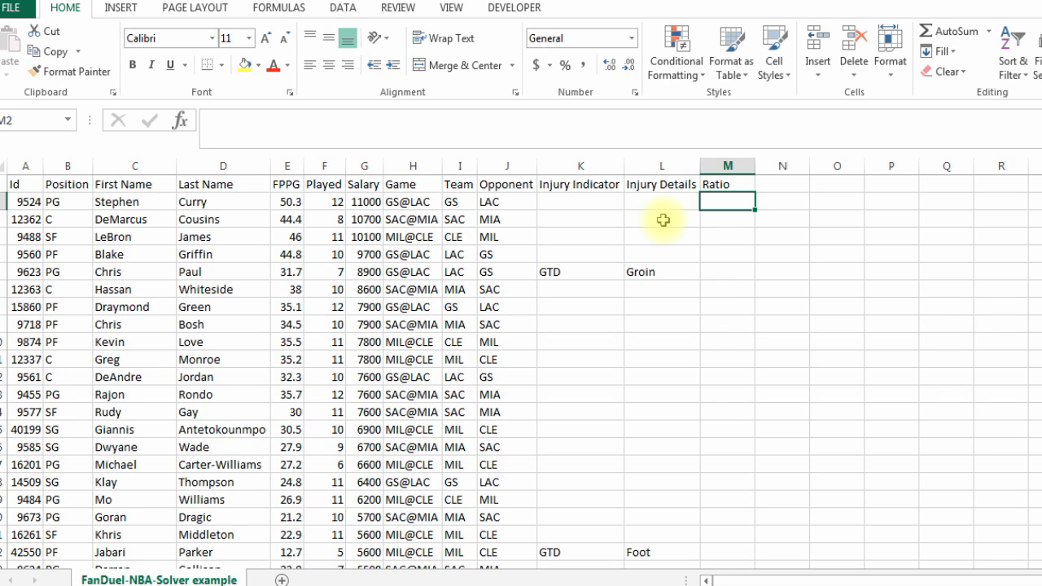
Enter =+E2/G2 in M2 and fill it down to the last player row.
text(+)
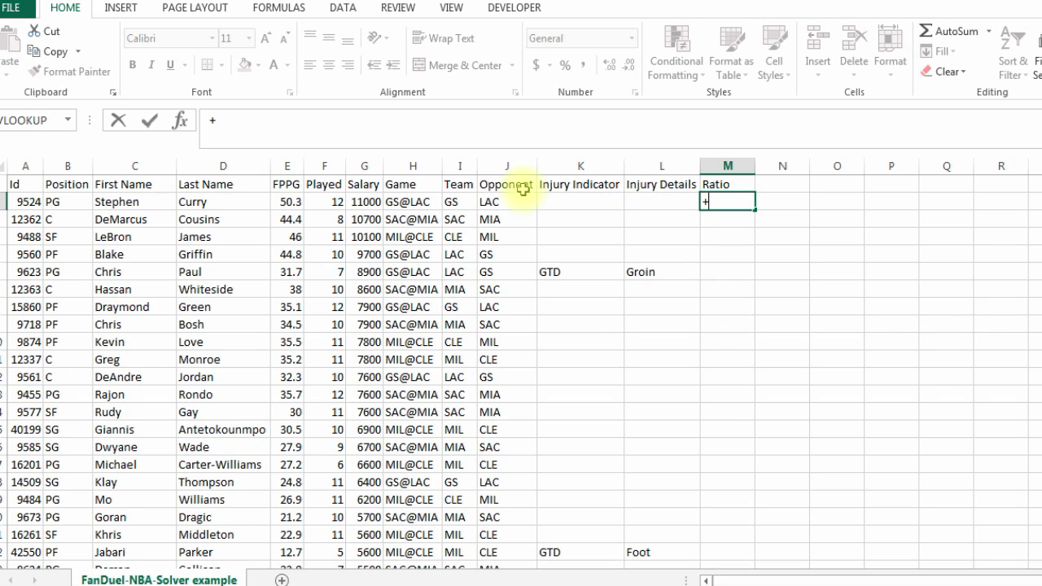
click(288, 202)
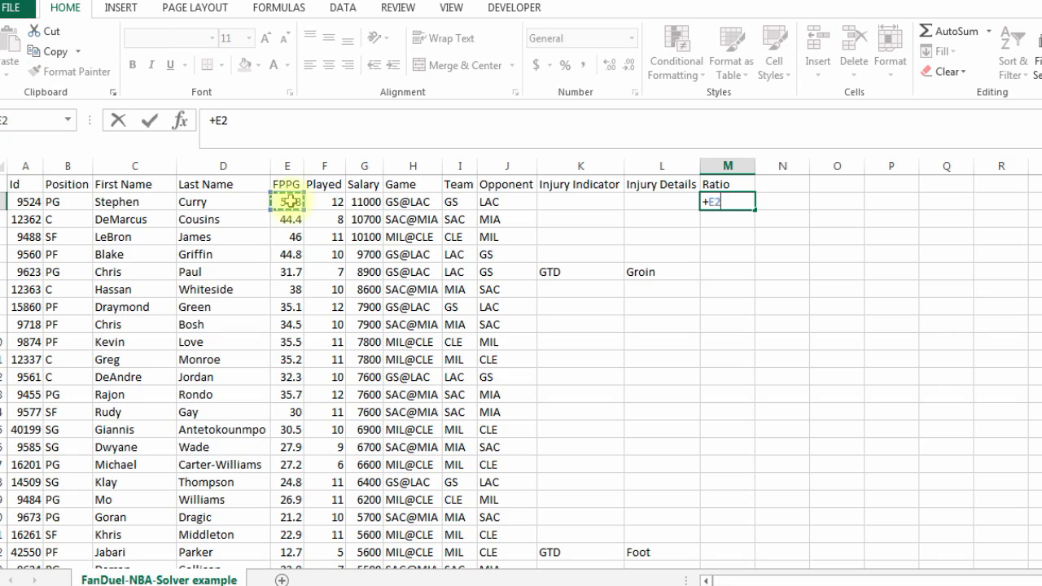
text(/)
click(366, 202)
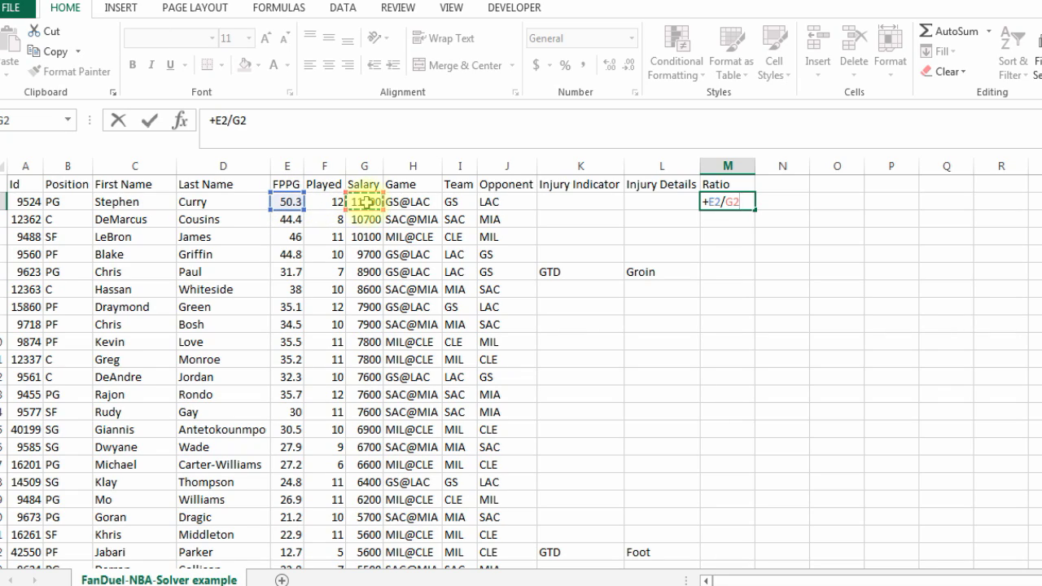
key(Return)
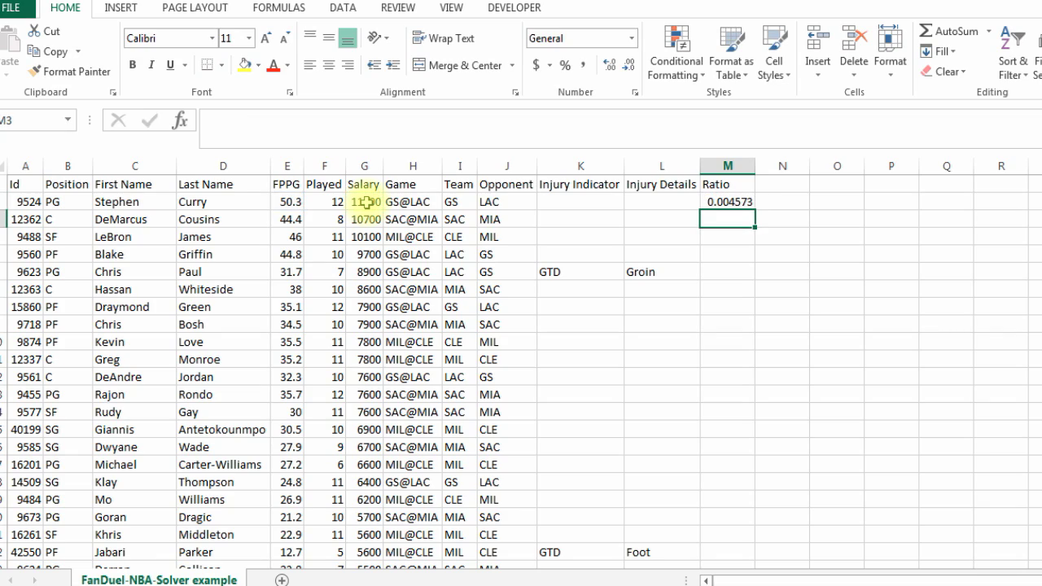
click(728, 202)
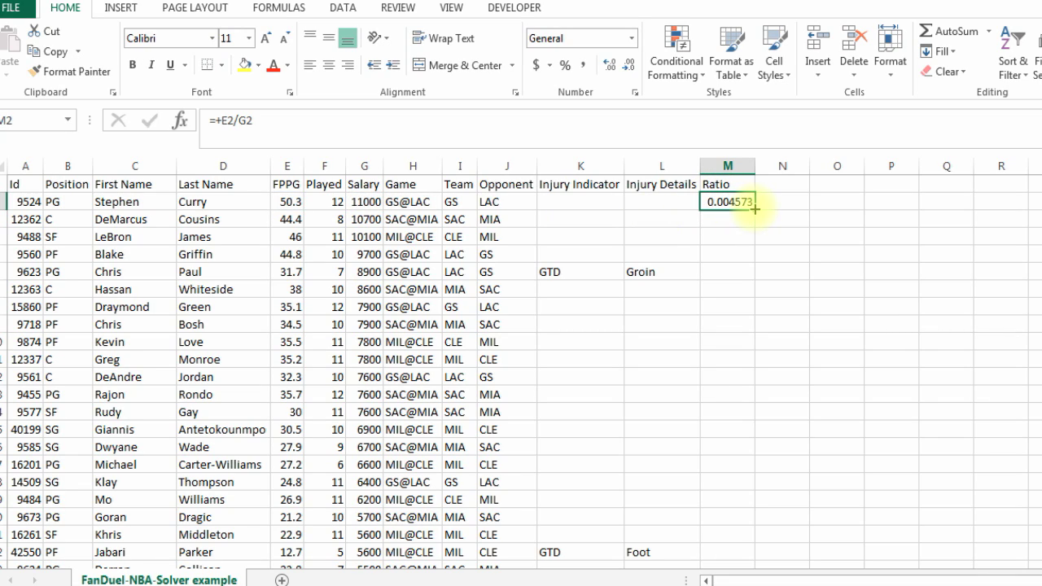
mouse_move(755, 209)
mouse_down()
mouse_move(753, 568)
mouse_move(753, 539)
mouse_up()
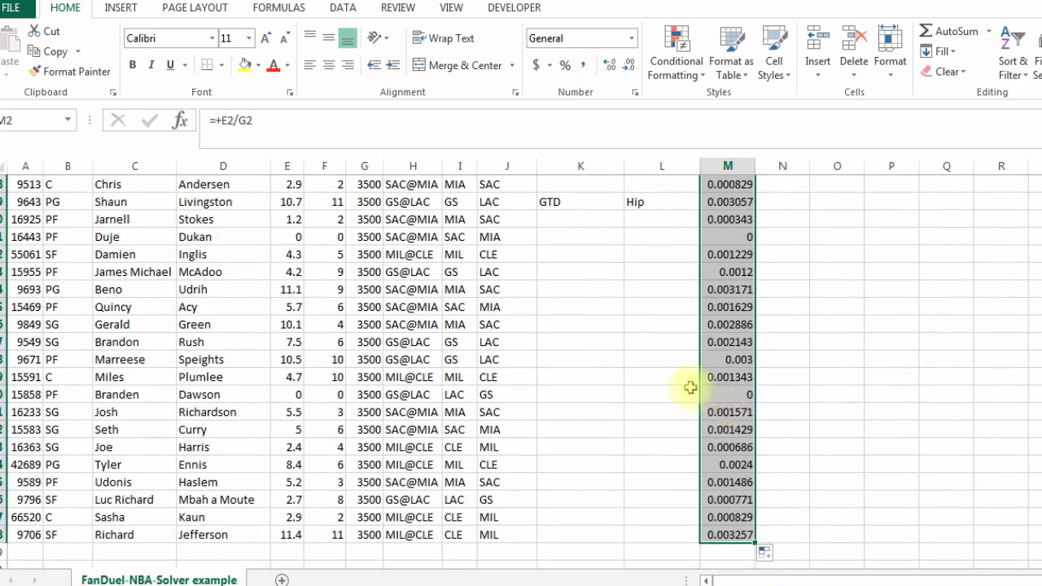
Sort the player list by Ratio from largest to smallest.
click(581, 289)
scroll(931, 200, up, 20)
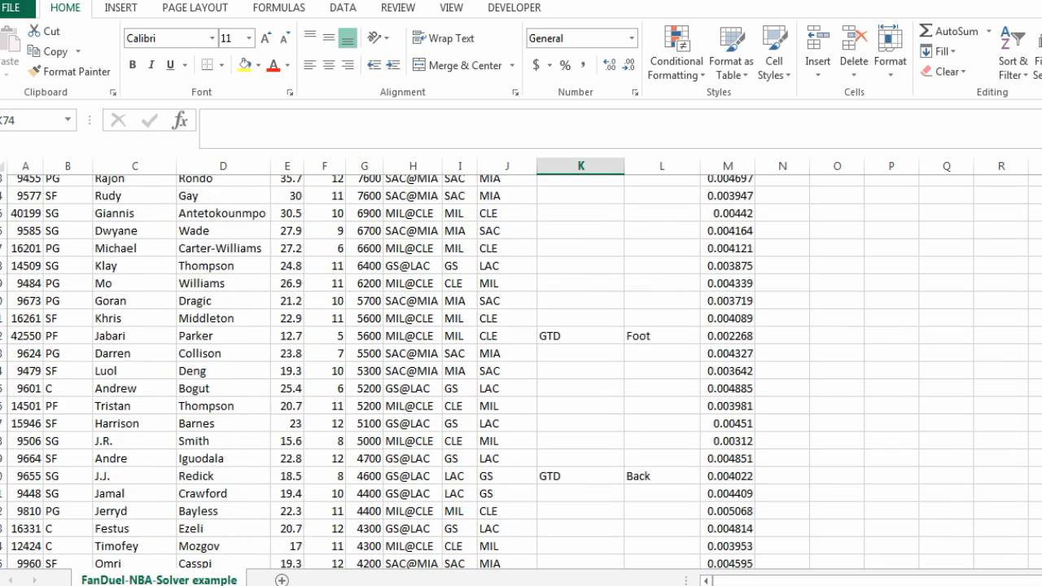
click(570, 220)
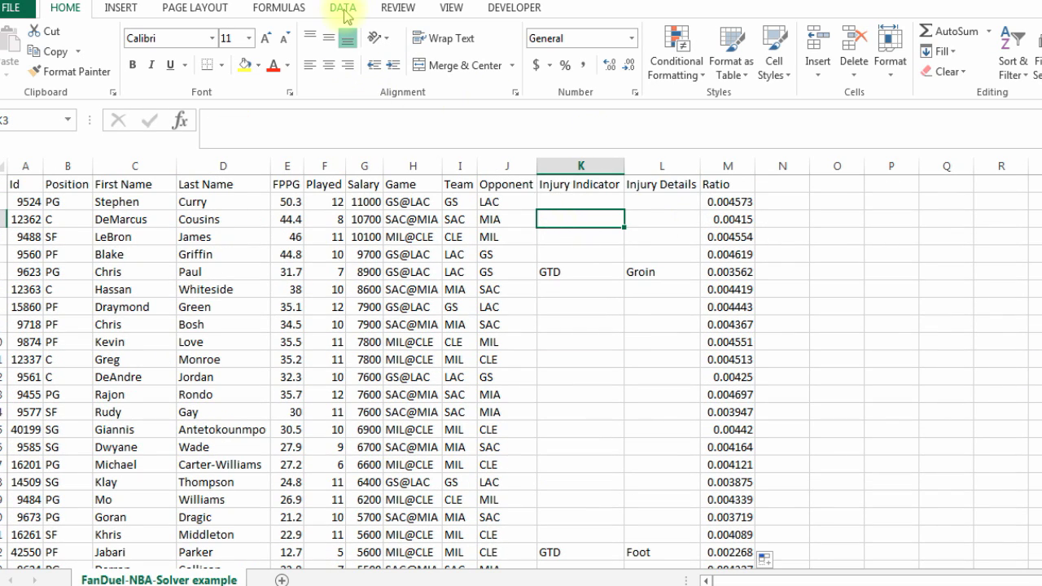
click(343, 10)
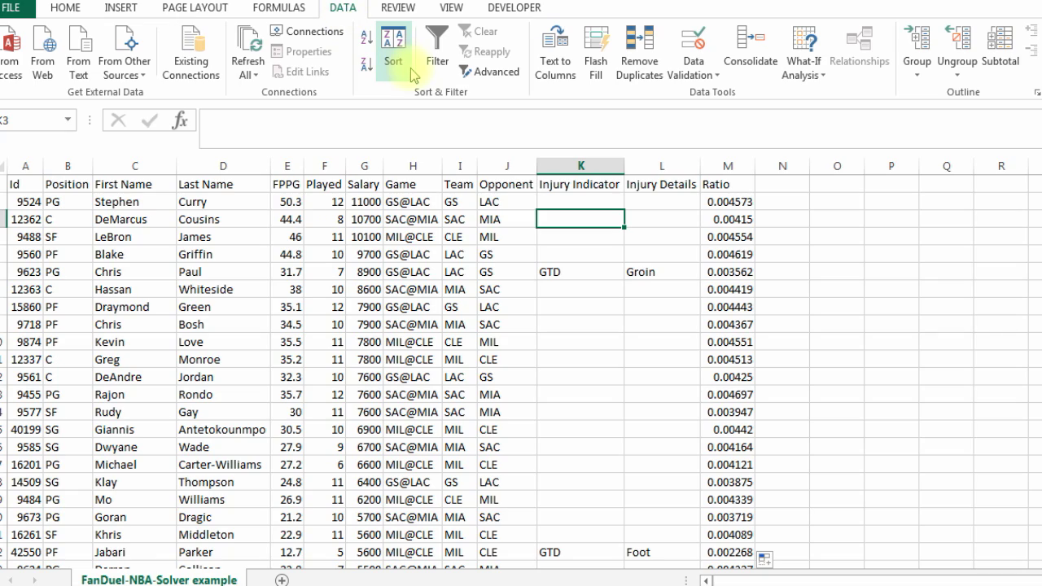
click(724, 206)
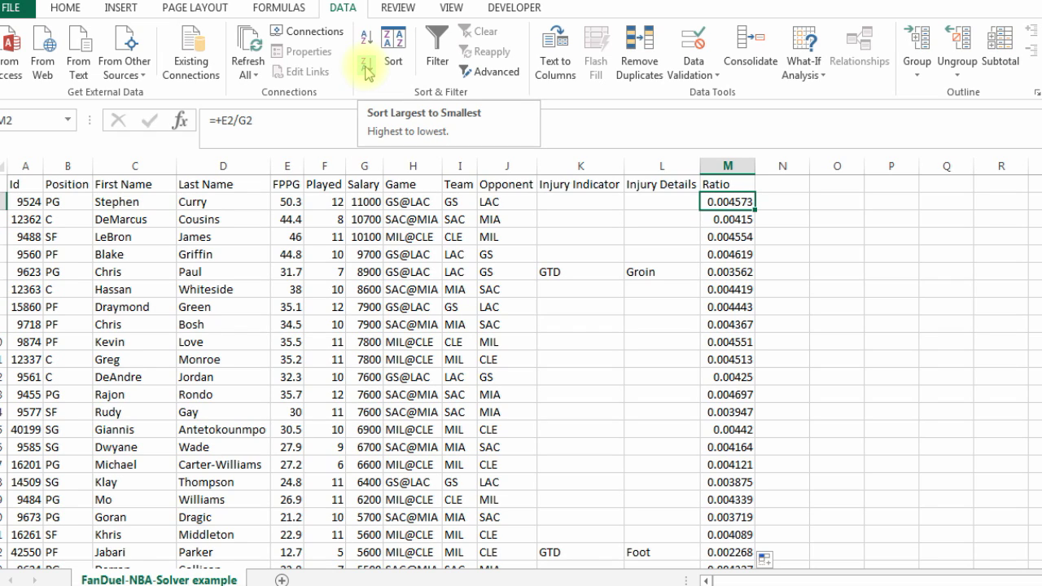
click(368, 73)
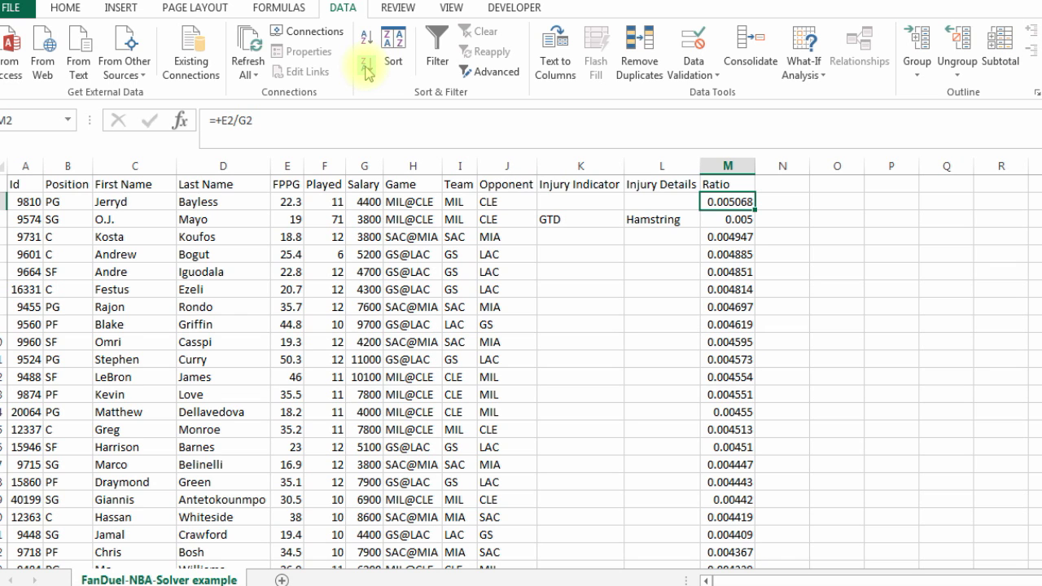
Spot-check the top players' FPPG, salaries and Ratio values after sorting.
click(503, 237)
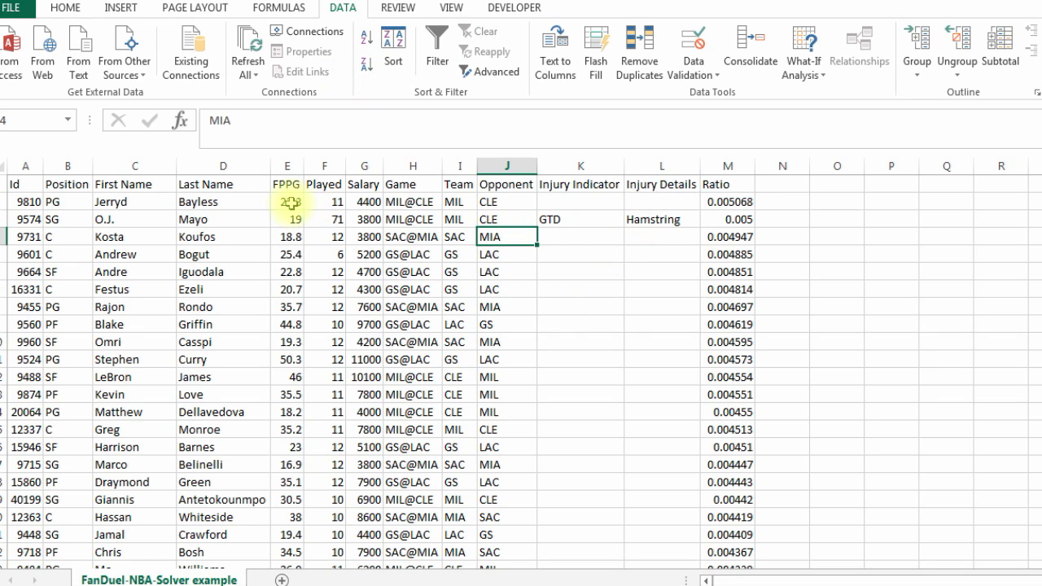
click(292, 204)
click(368, 202)
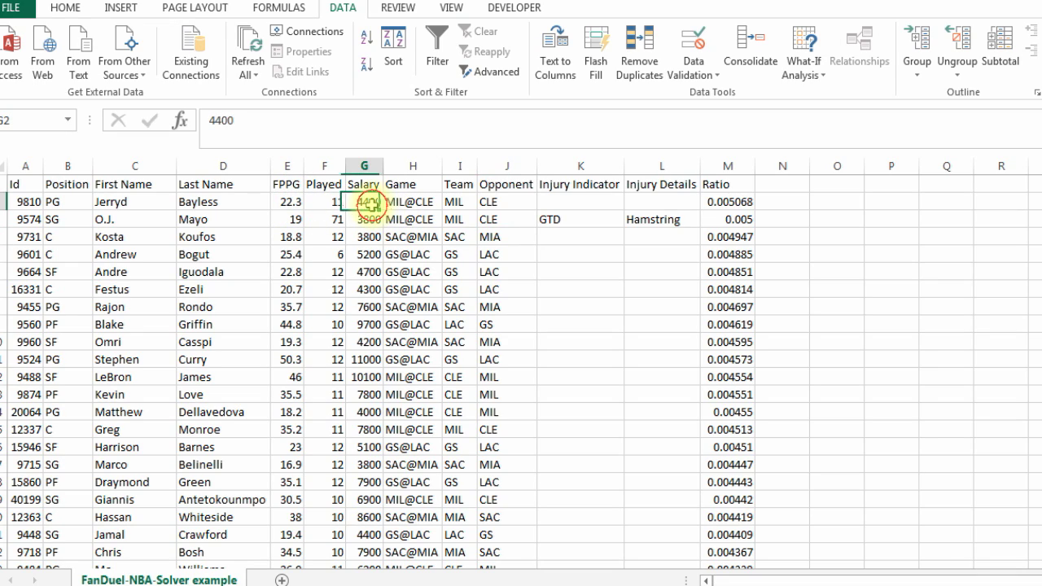
click(366, 219)
click(366, 236)
click(368, 255)
click(367, 272)
click(367, 289)
click(287, 202)
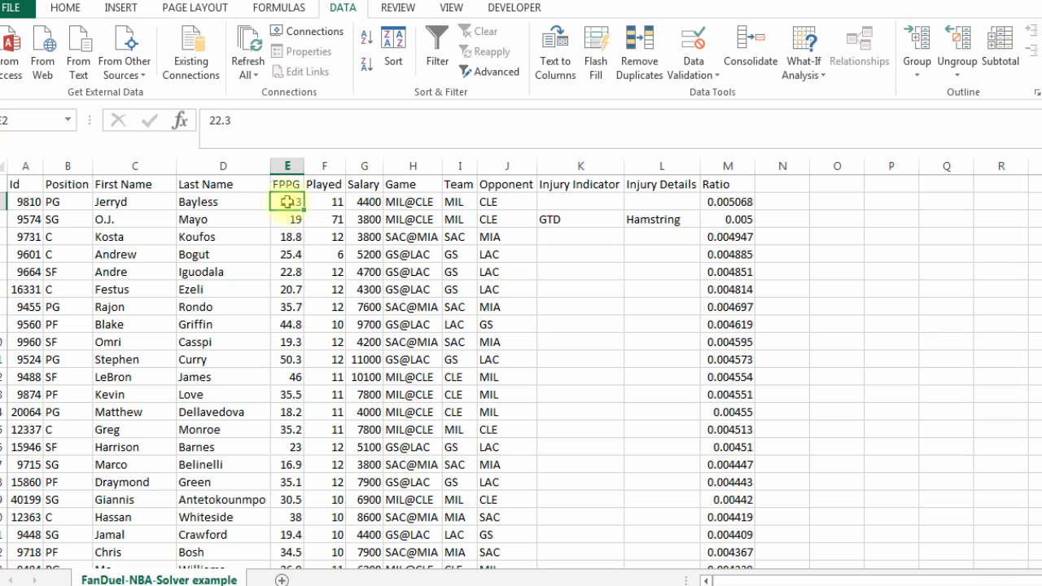
click(287, 220)
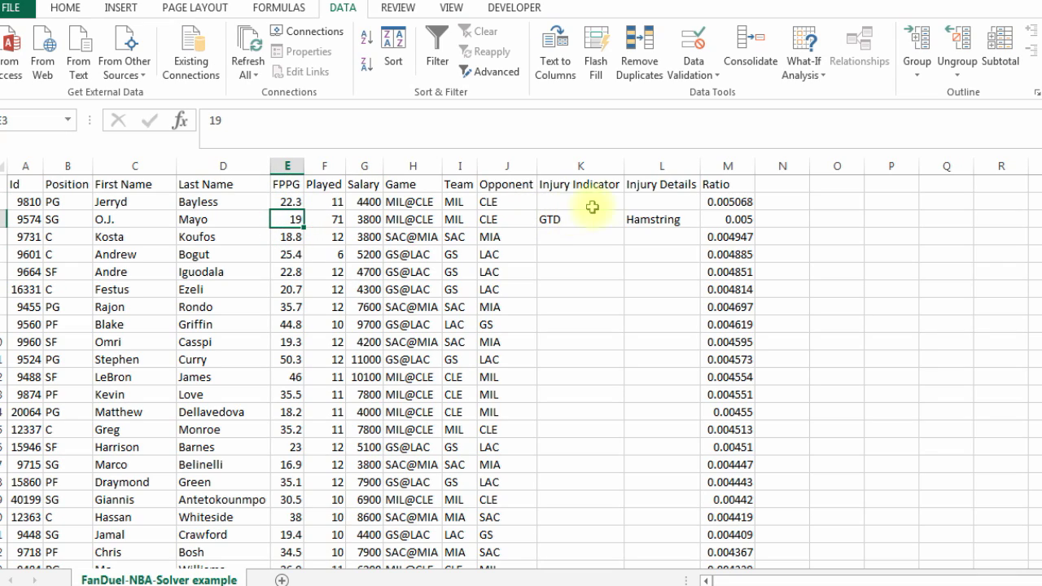
click(714, 201)
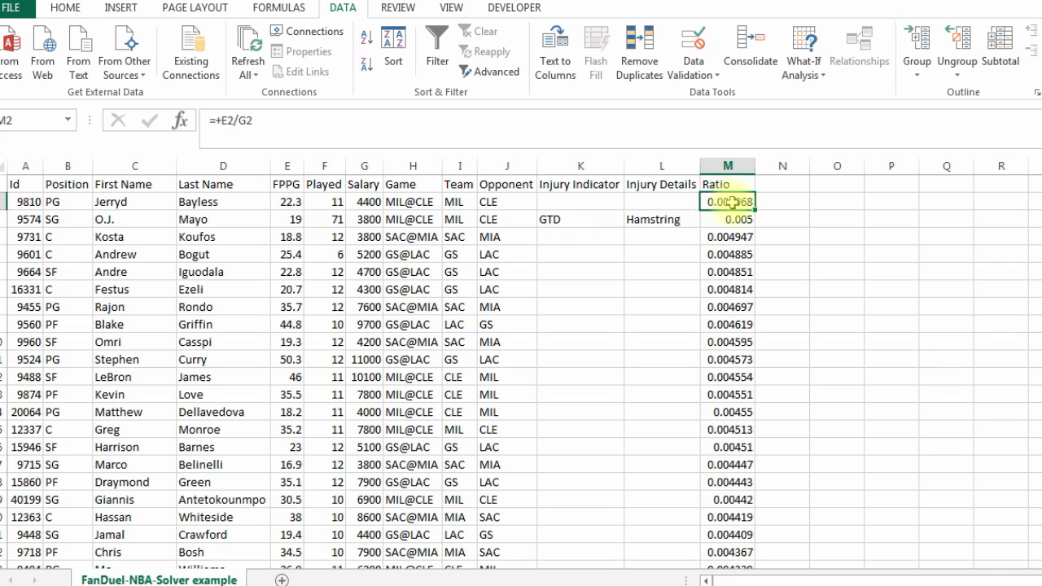
click(833, 188)
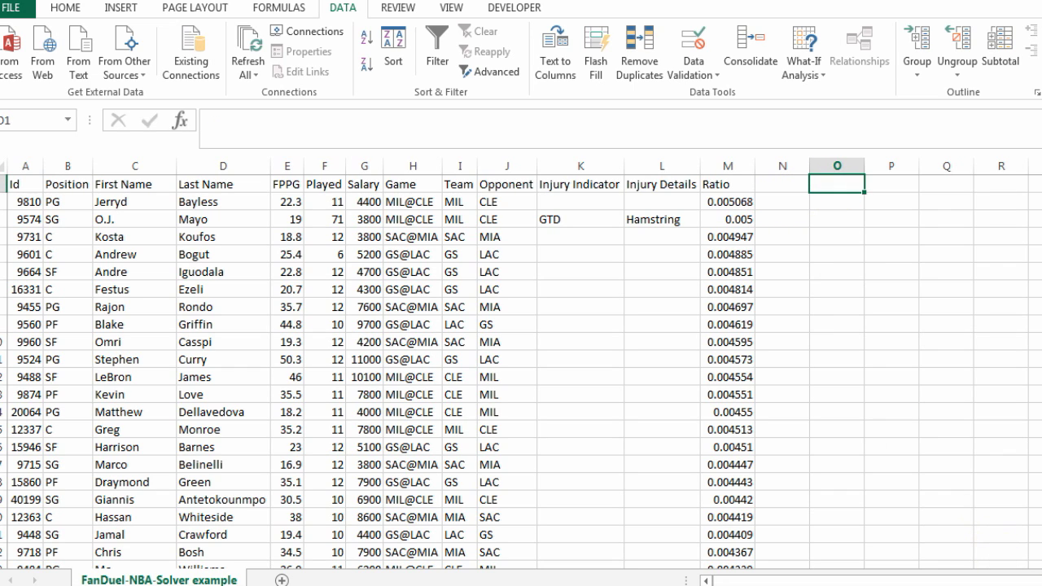
Add the heading 'In' to the next empty column.
scroll(642, 375, right, 6)
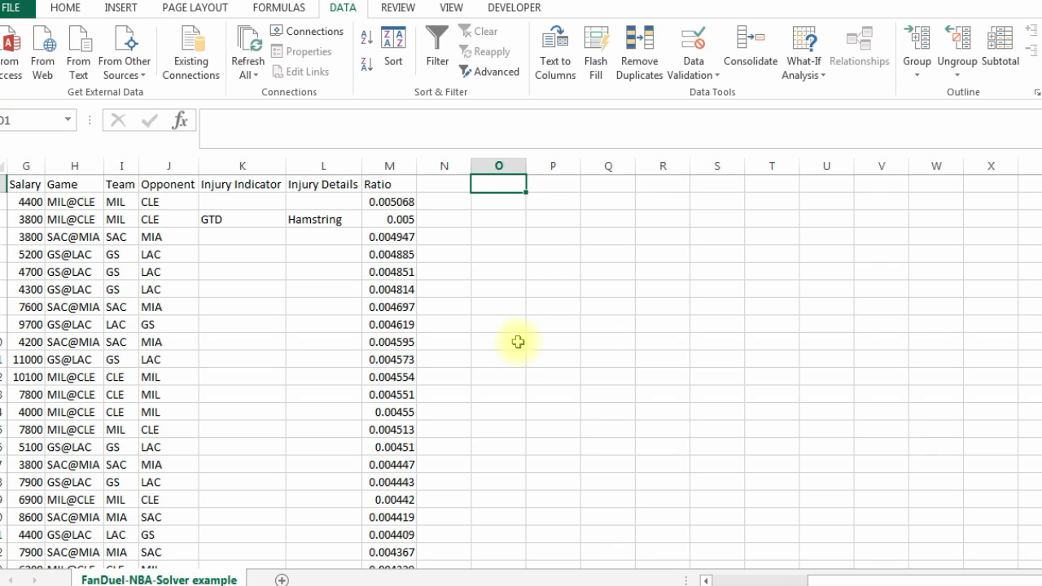
text(In)
key(Return)
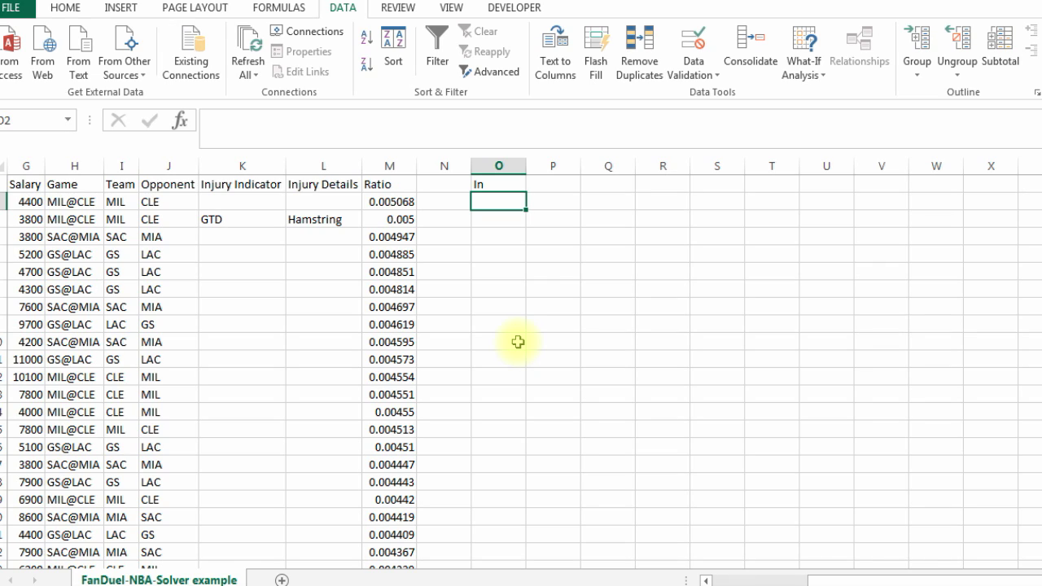
Enter 0 in O2 and fill it down to every player row.
text(0)
click(518, 342)
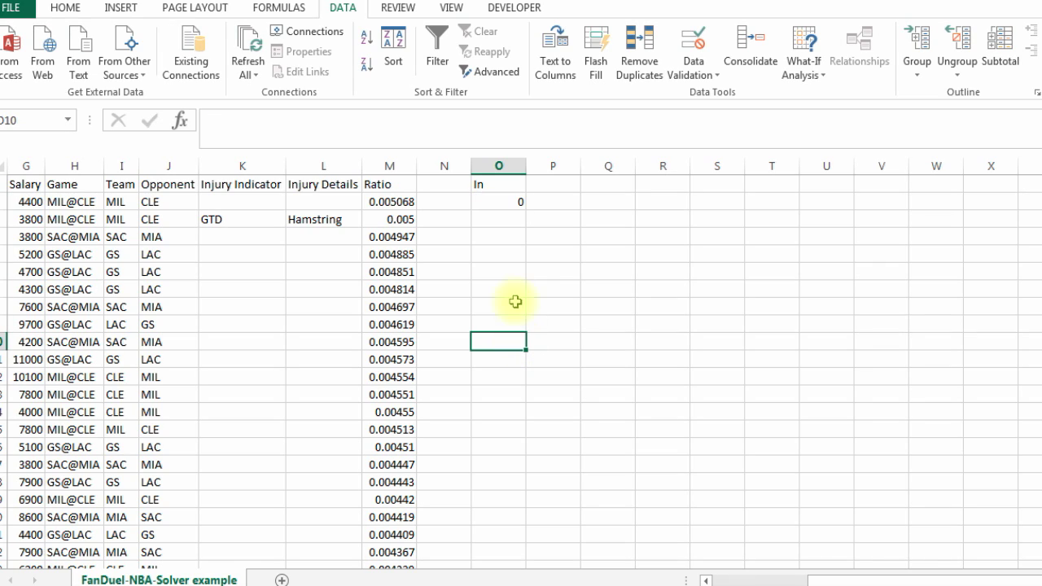
click(509, 201)
drag(525, 209, 528, 539)
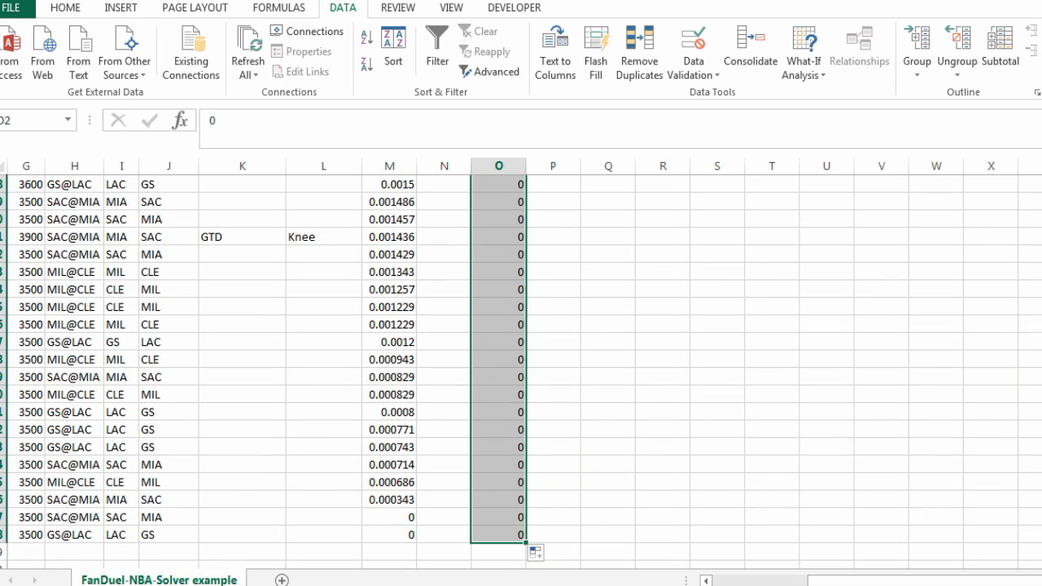
scroll(521, 372, up, 2)
scroll(521, 372, up, 12)
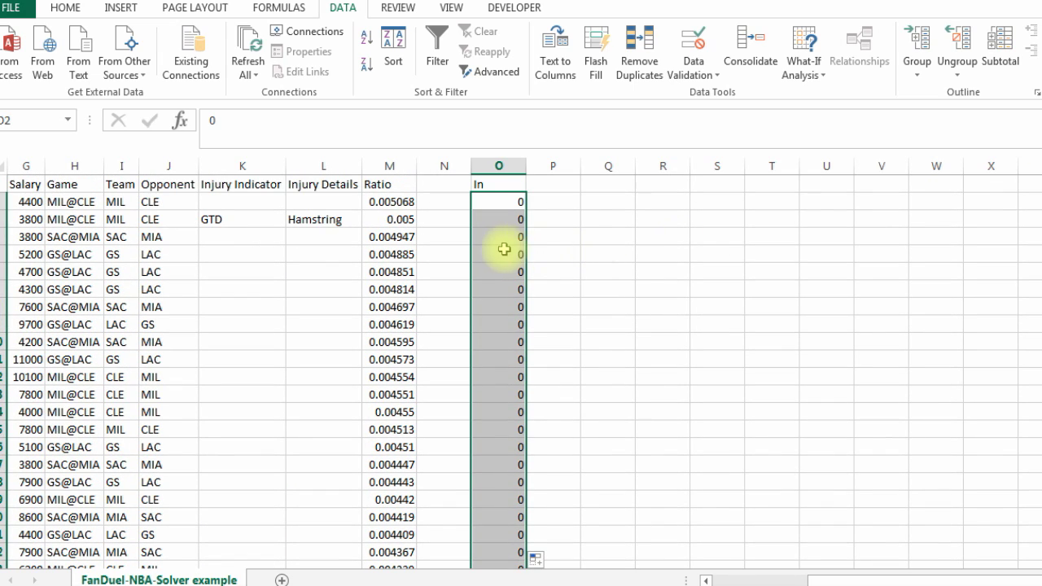
click(505, 253)
click(501, 304)
click(500, 270)
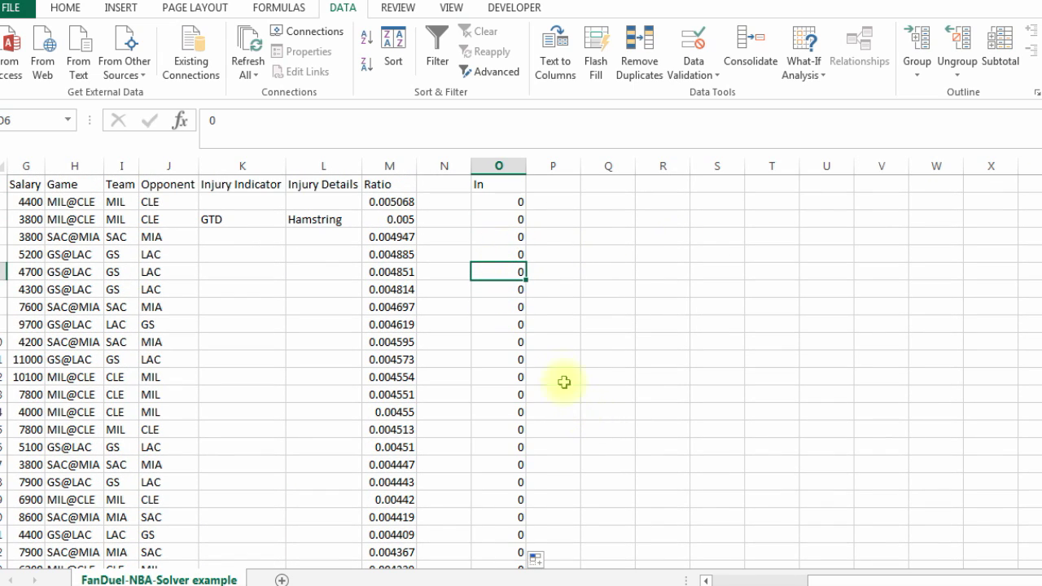
click(547, 185)
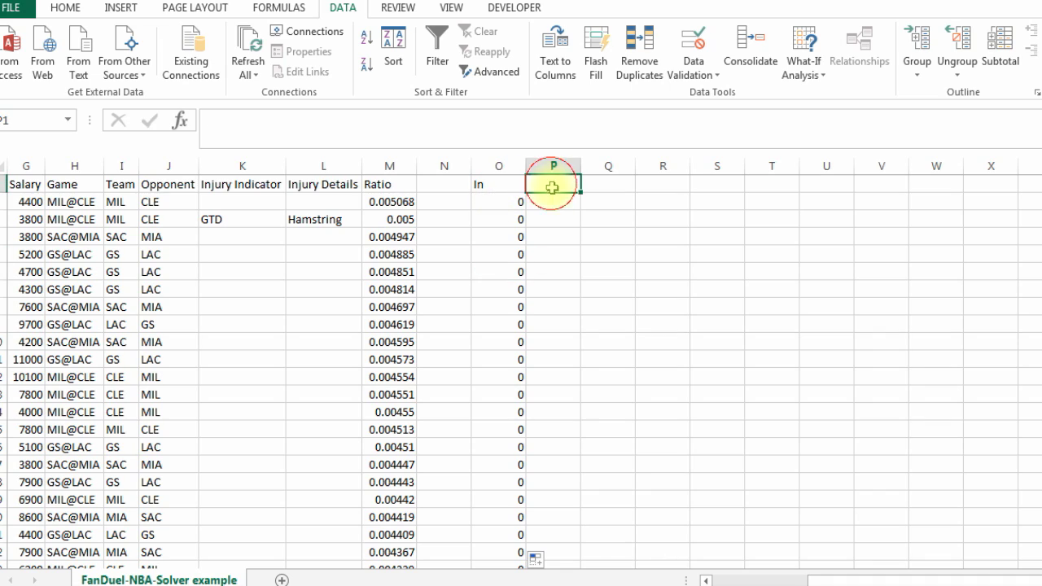
Enter the headers PG and SG in P1 and Q1.
drag(868, 578, 773, 583)
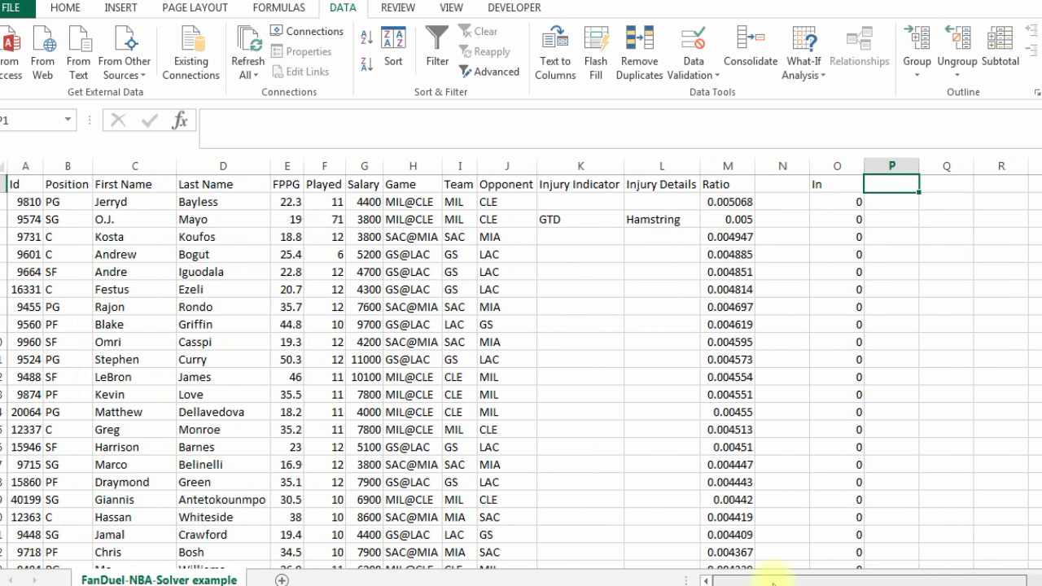
text(PG)
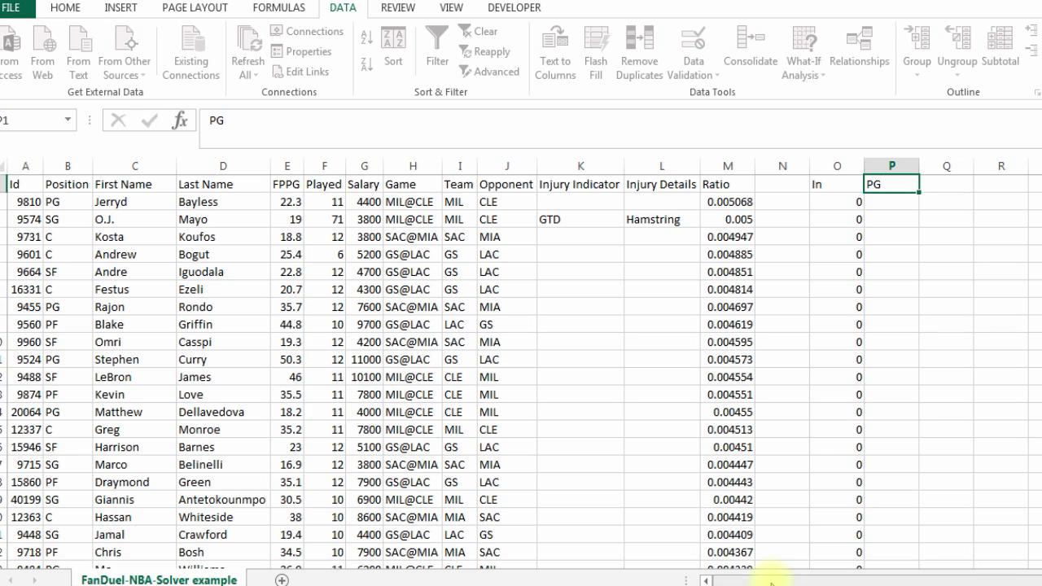
key(Tab)
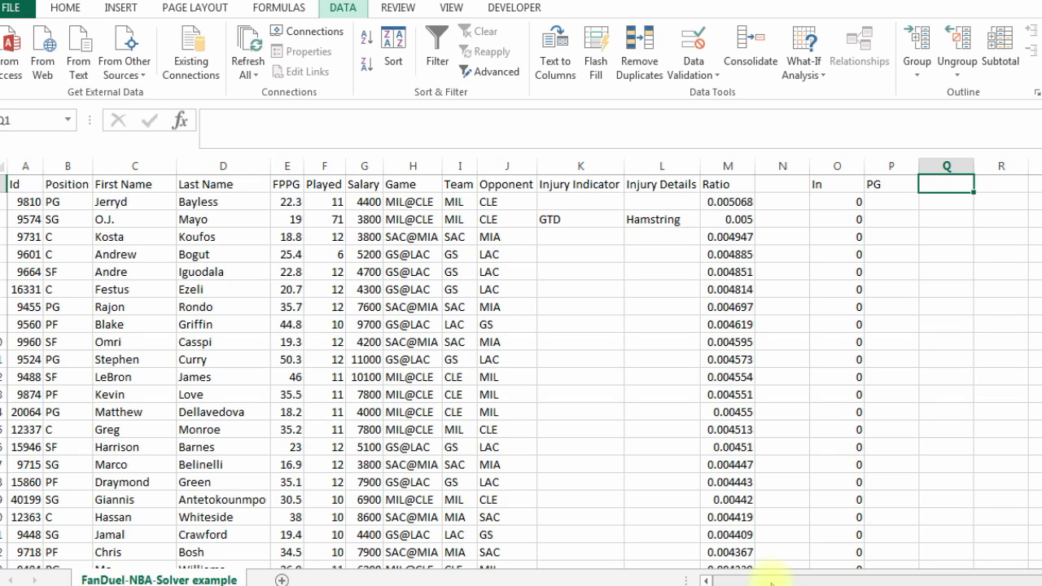
click(907, 322)
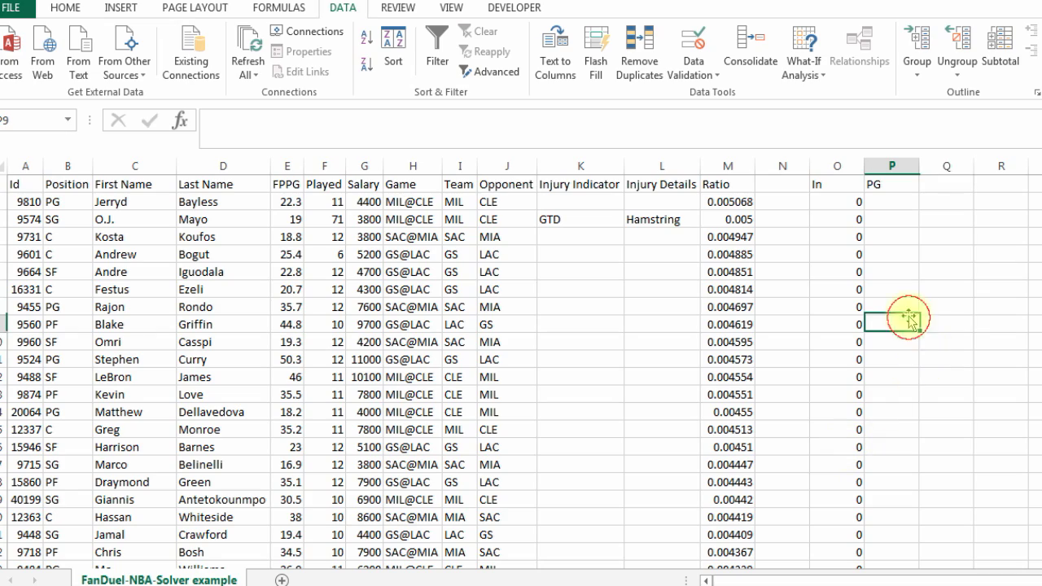
click(938, 183)
text(SG)
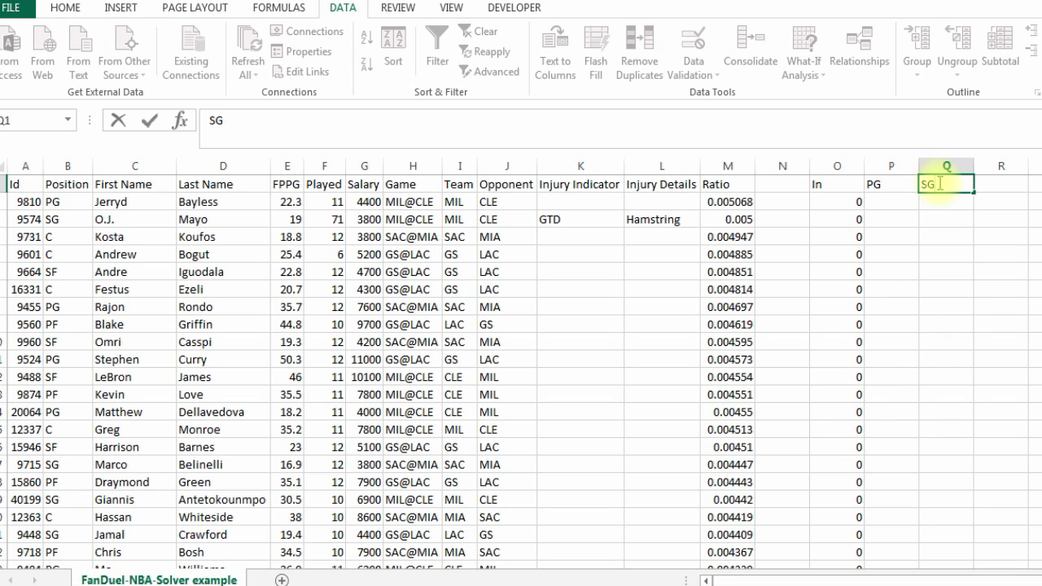
key(Tab)
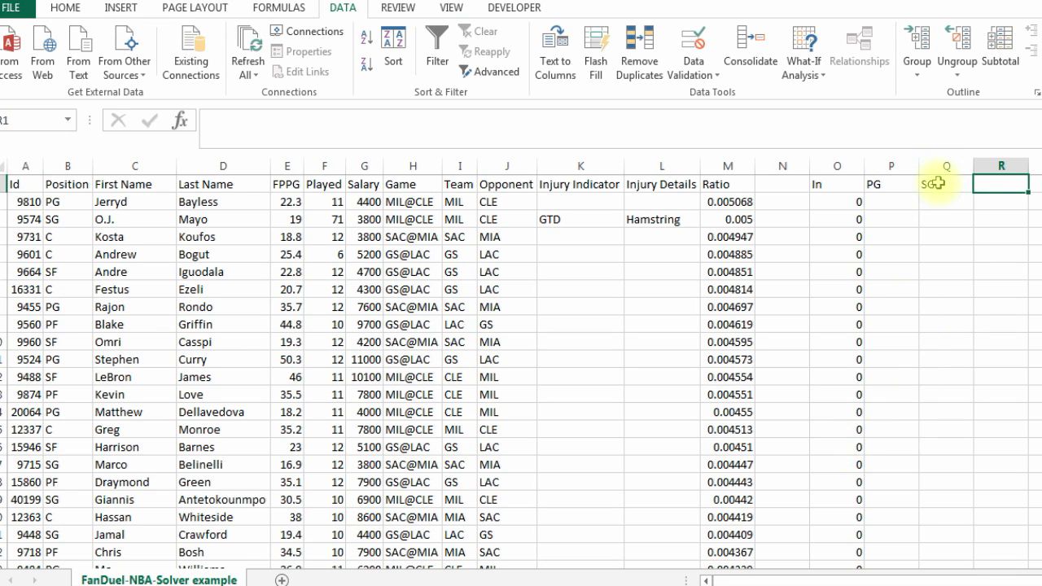
Enter the headers PF, SF and C in R1 through T1.
text(PF)
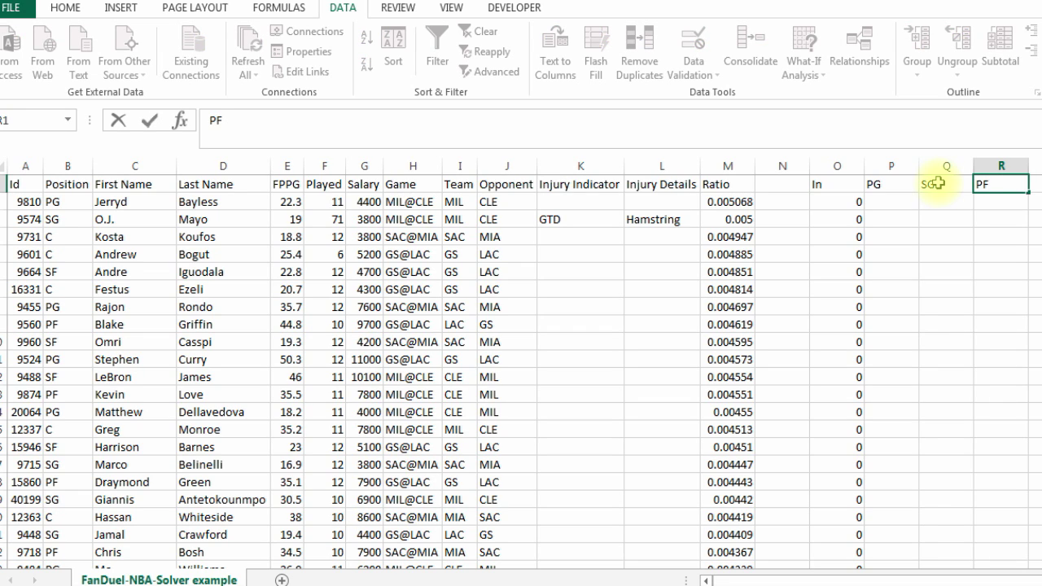
scroll(521, 366, right, 3)
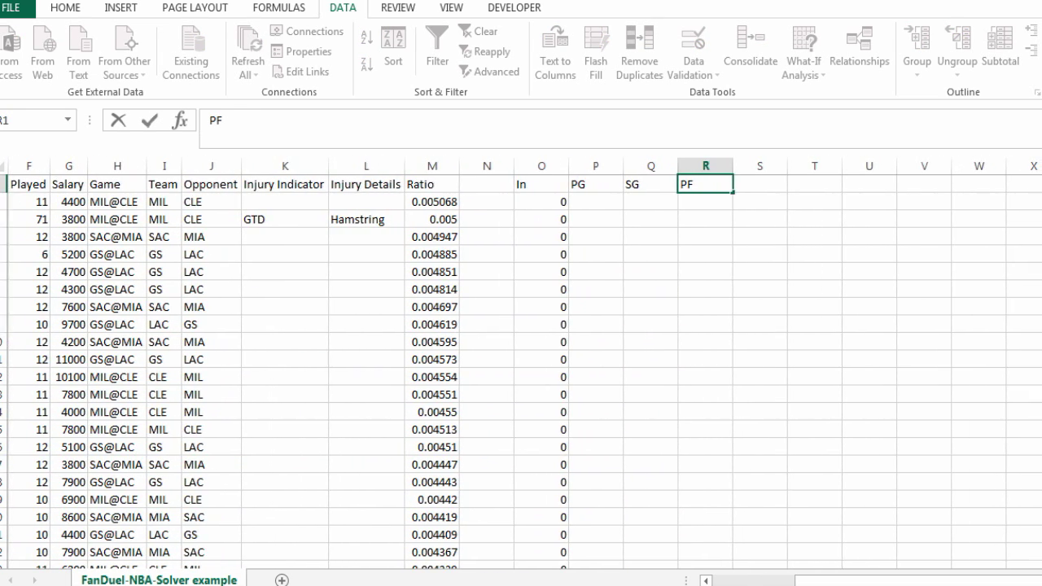
click(753, 182)
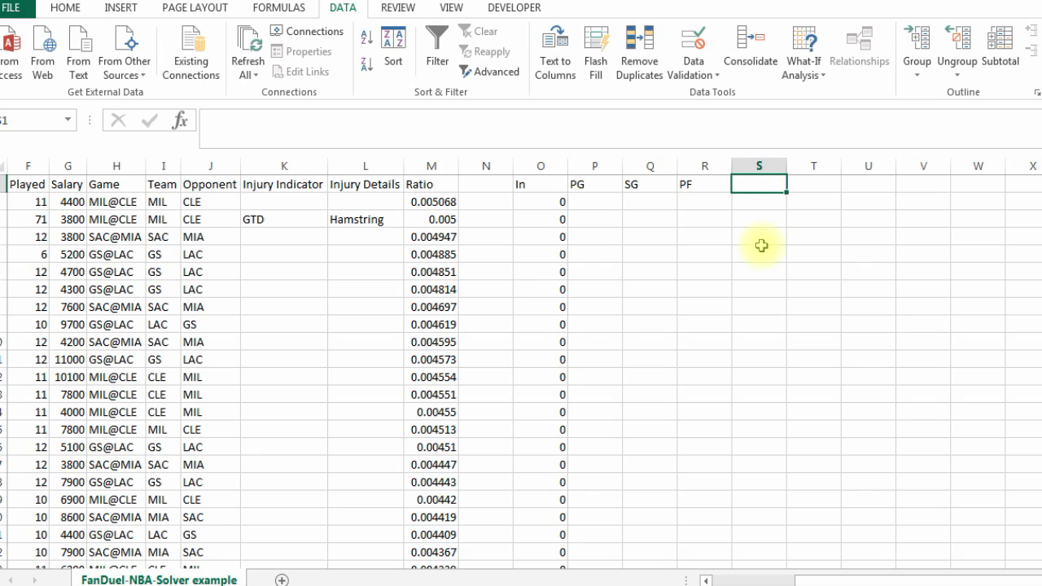
text(SF)
key(Tab)
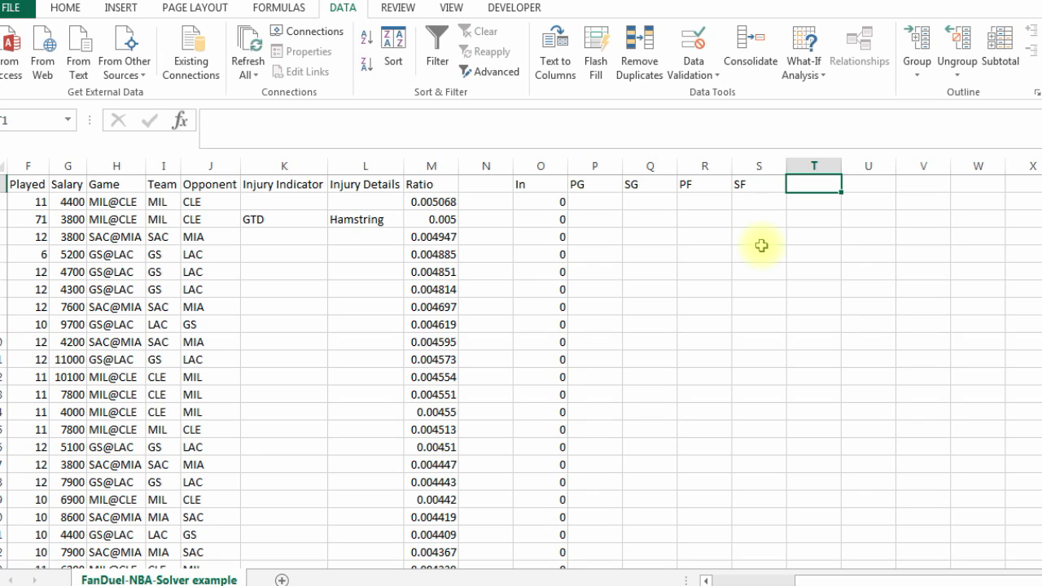
text(C)
key(Return)
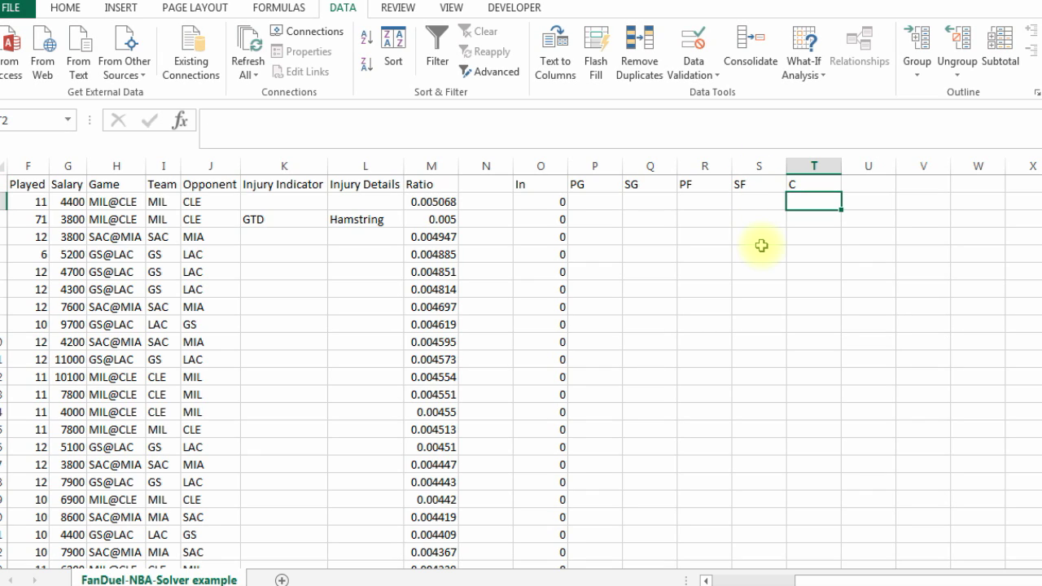
key(Left)
key(Left)
key(Left)
key(Left)
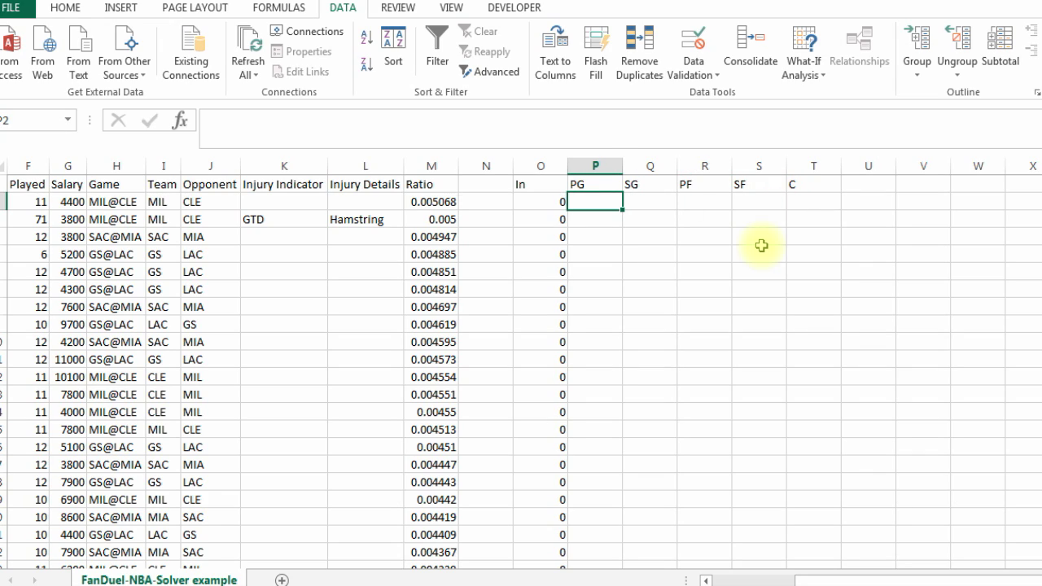
Enter =IF(B2="PG",1*O2,"") in P2 to show the In value for point guards.
text(=)
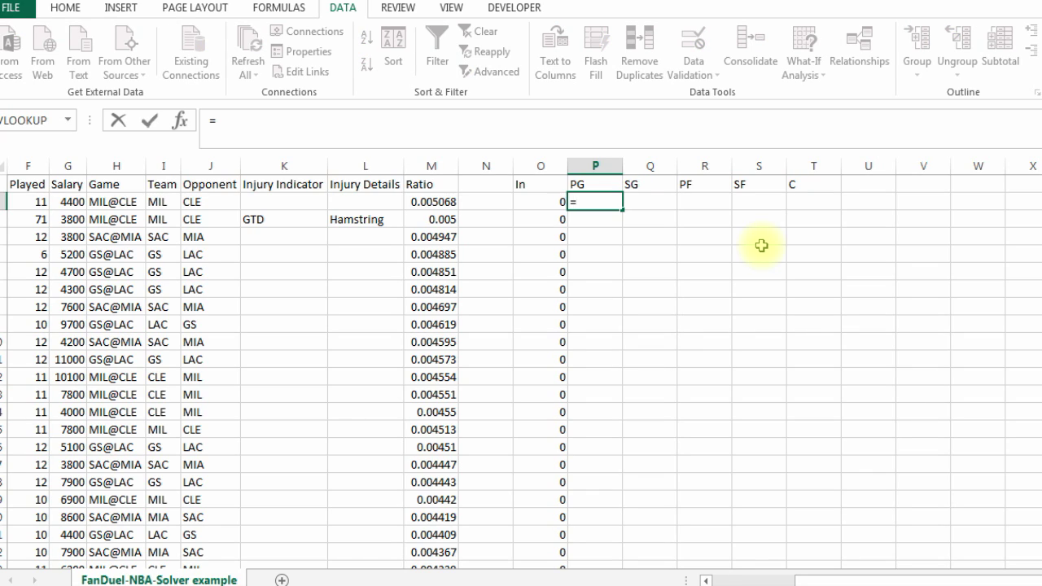
text(if()
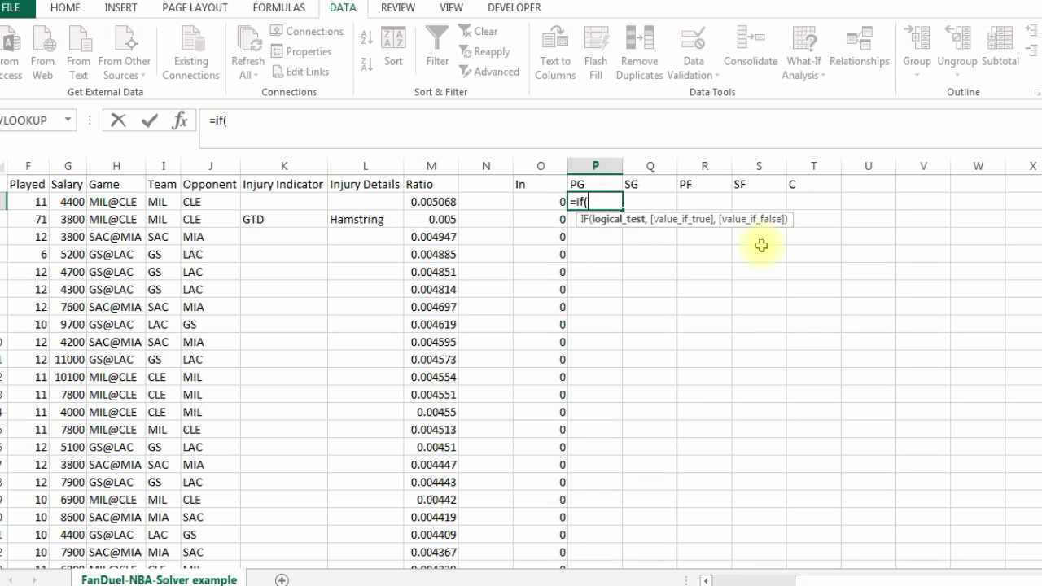
key(ctrl+Left)
key(ctrl+Left)
key(ctrl+Left)
key(ctrl+Left)
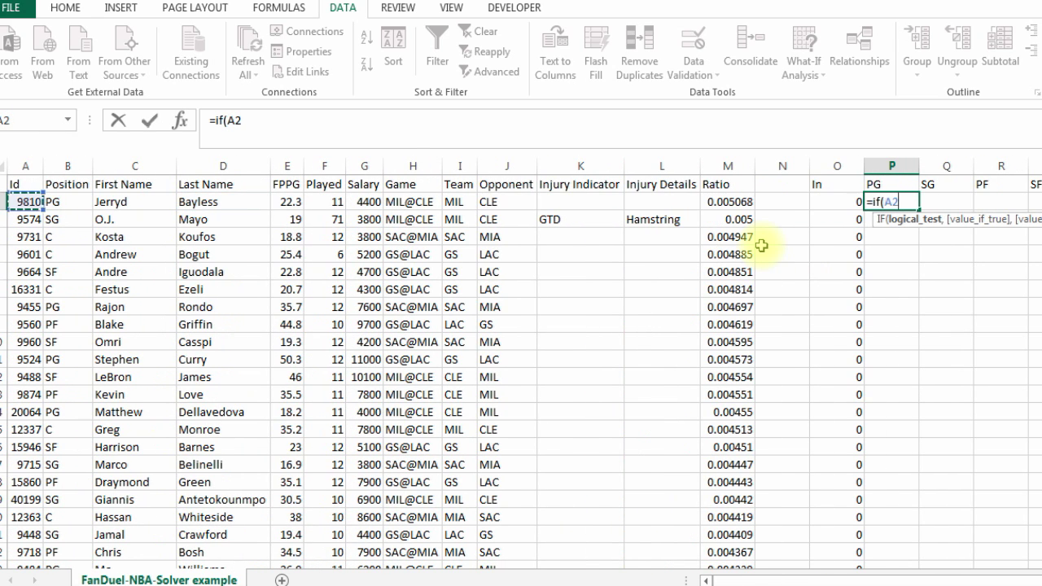
key(Right)
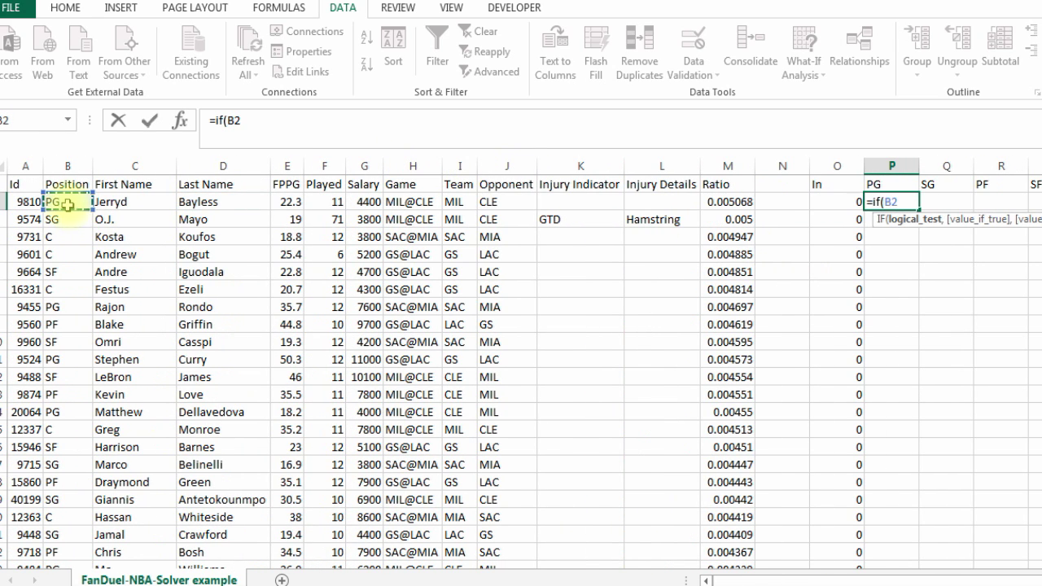
click(263, 120)
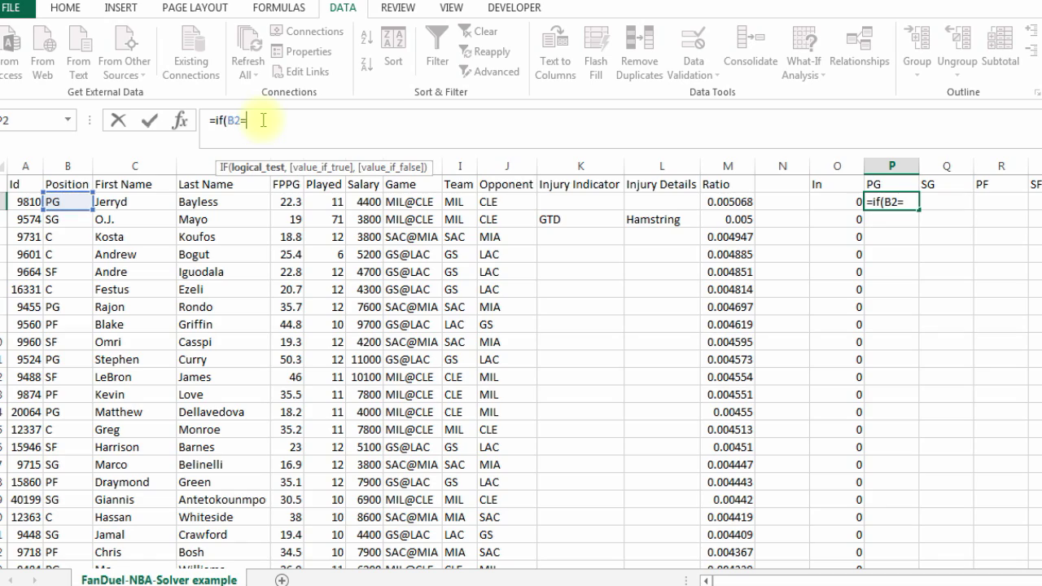
text(="PG",1*)
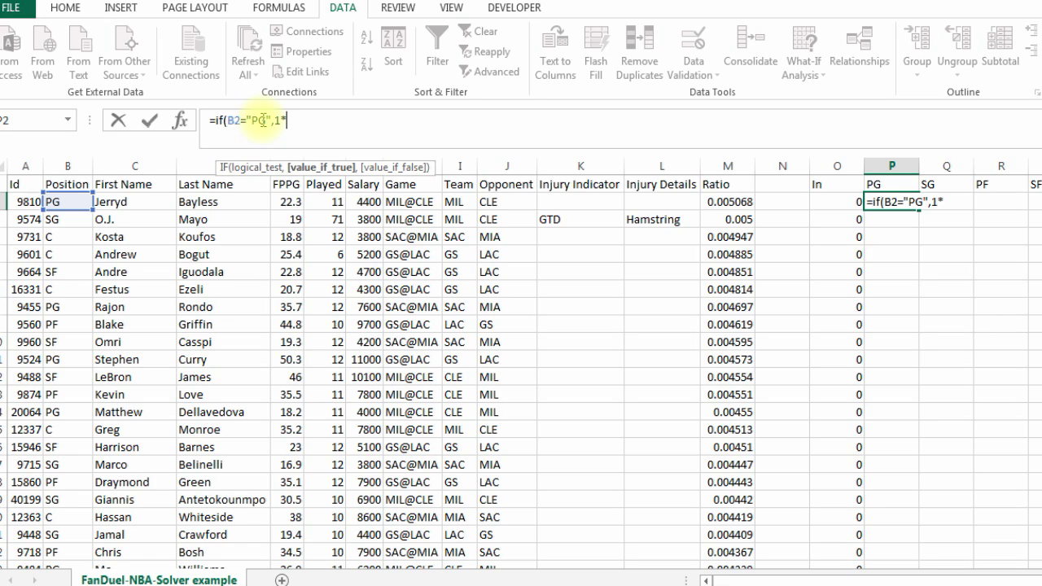
click(837, 202)
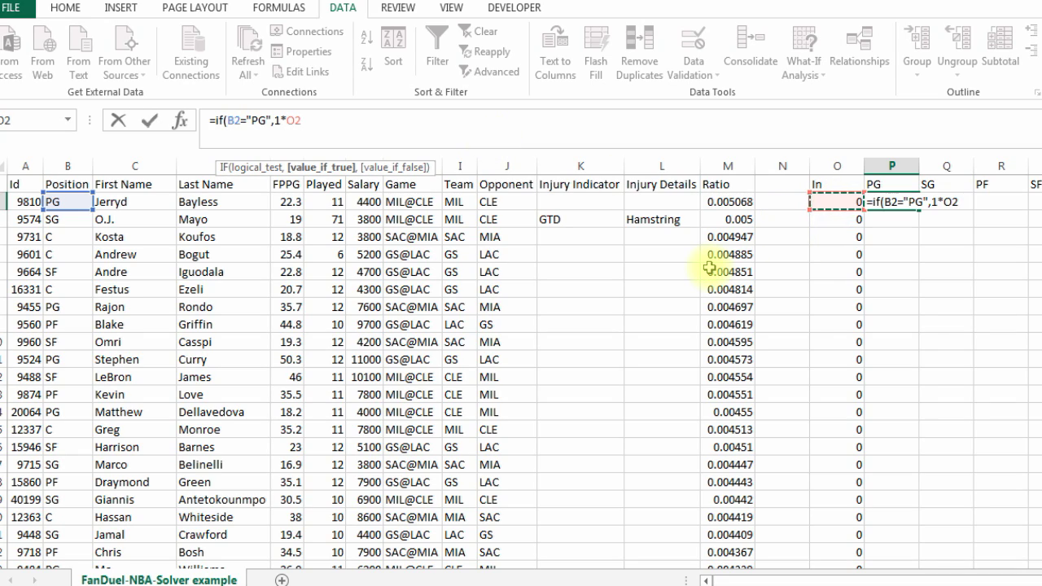
text(,)
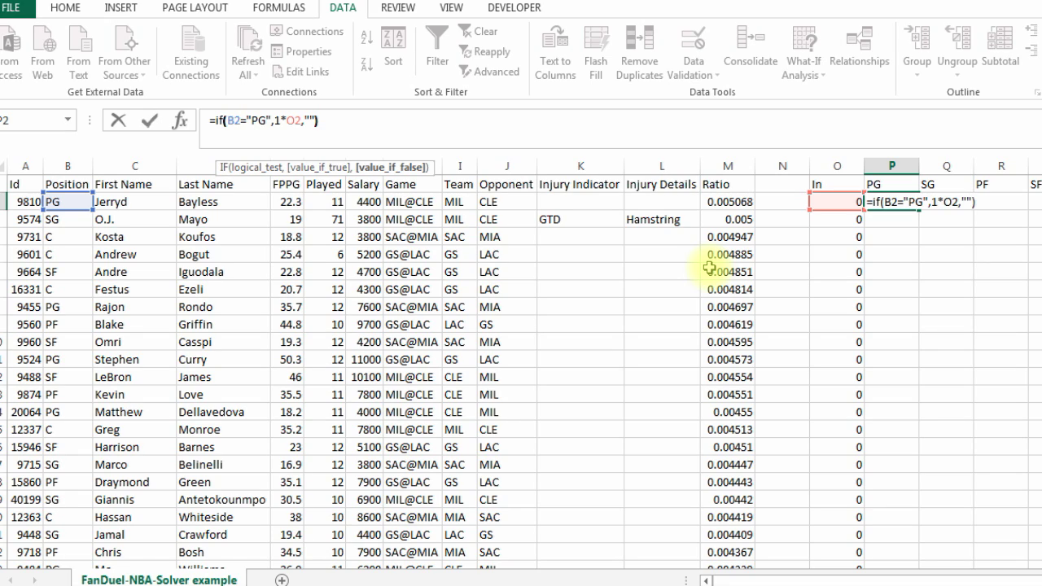
key(Return)
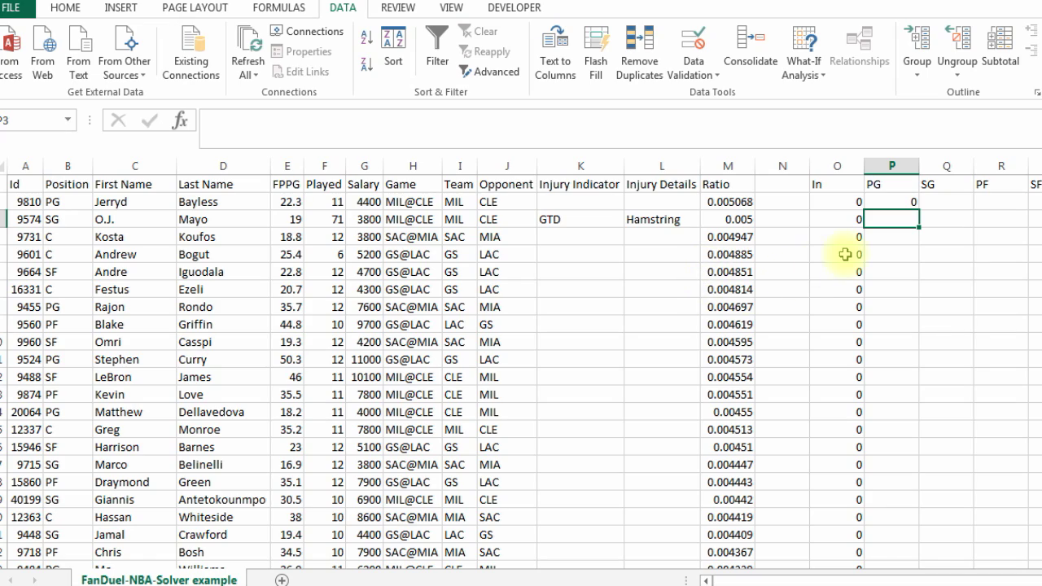
Test the P2 formula by setting O2 to 1, then reset O2 to 0.
click(896, 202)
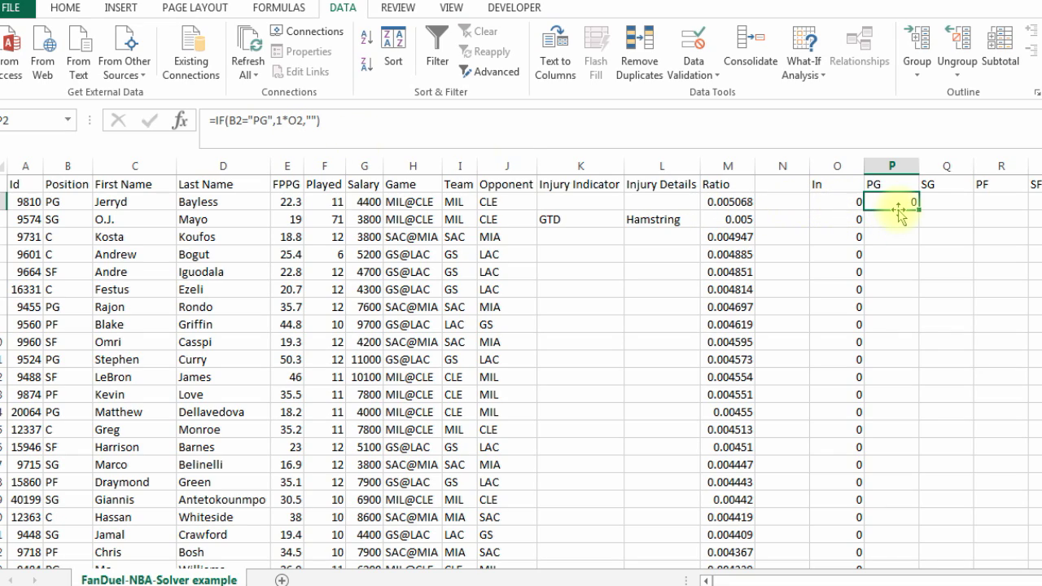
click(854, 203)
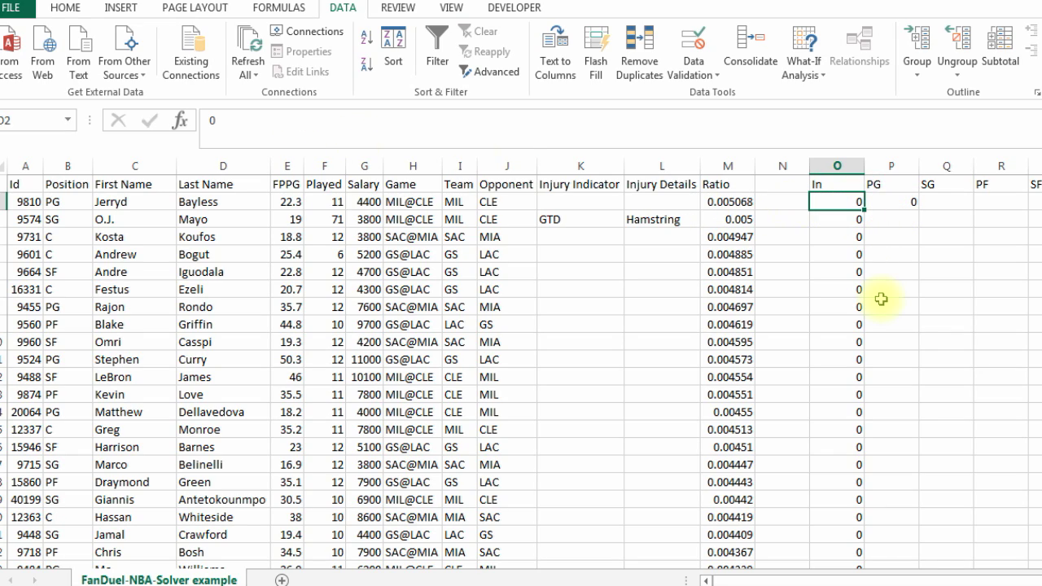
text(1)
key(Return)
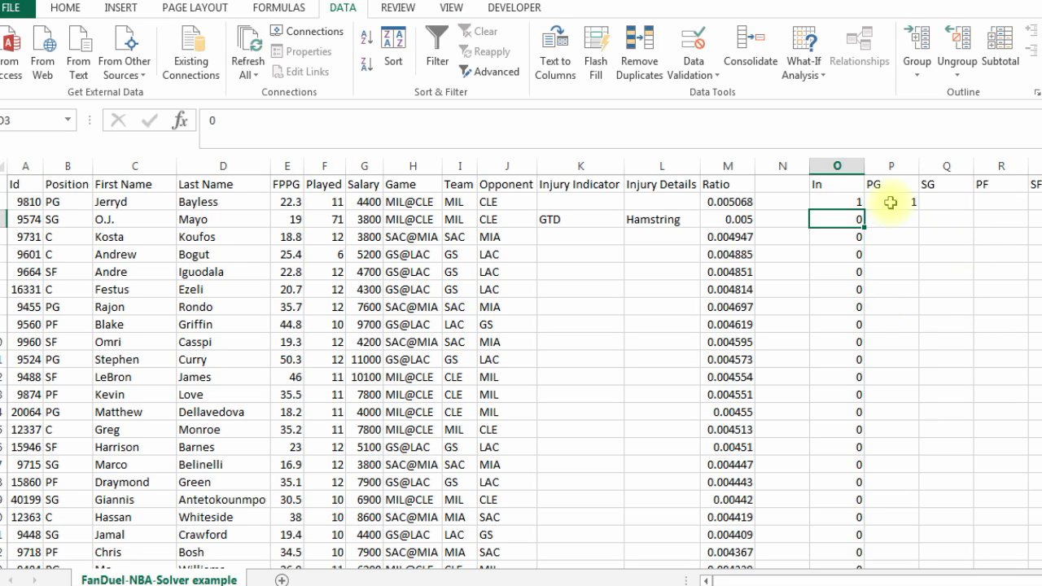
click(849, 202)
text(0)
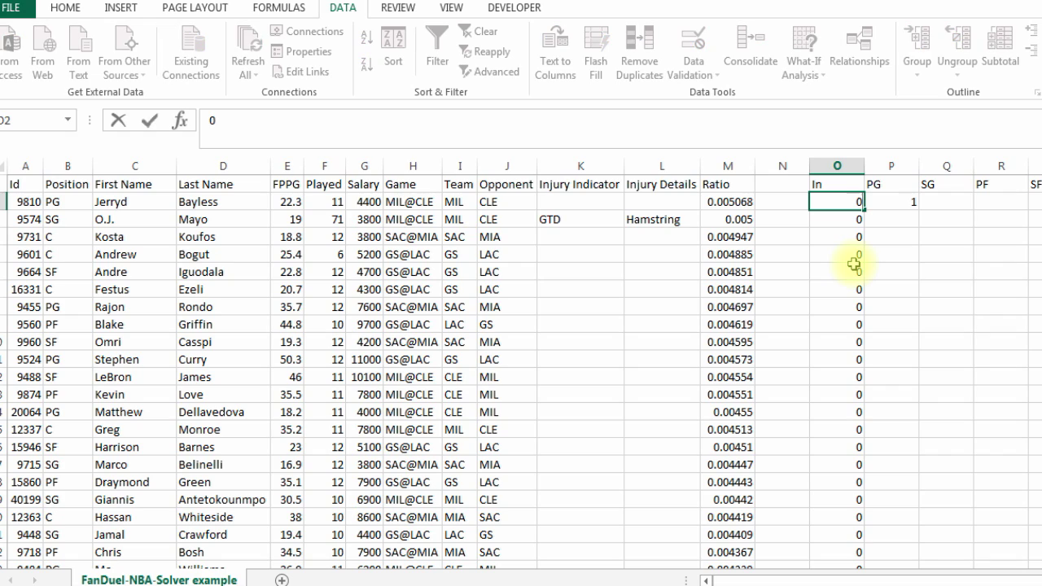
key(Return)
key(Right)
key(Right)
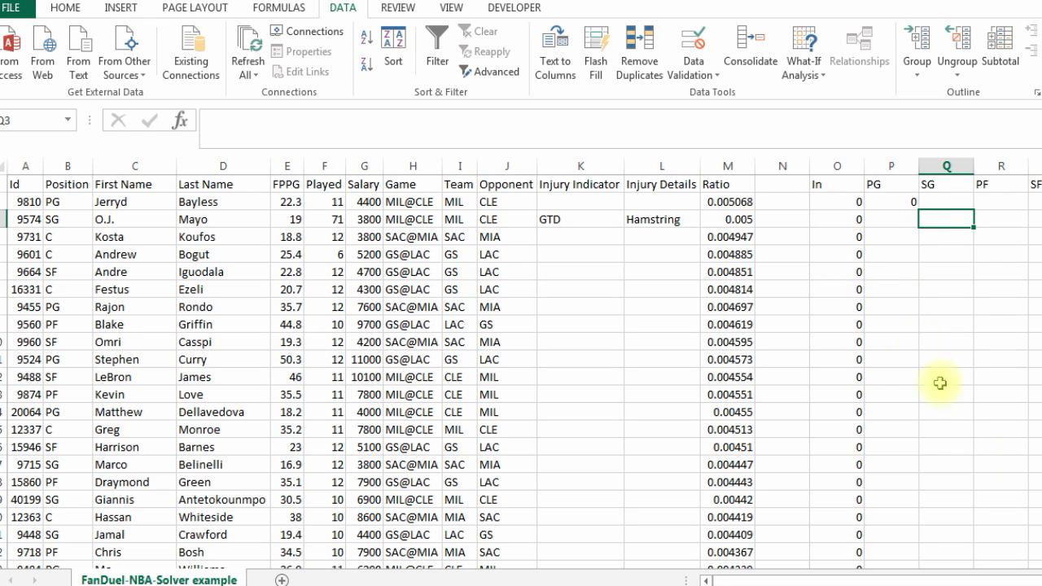
scroll(837, 318, right, 5)
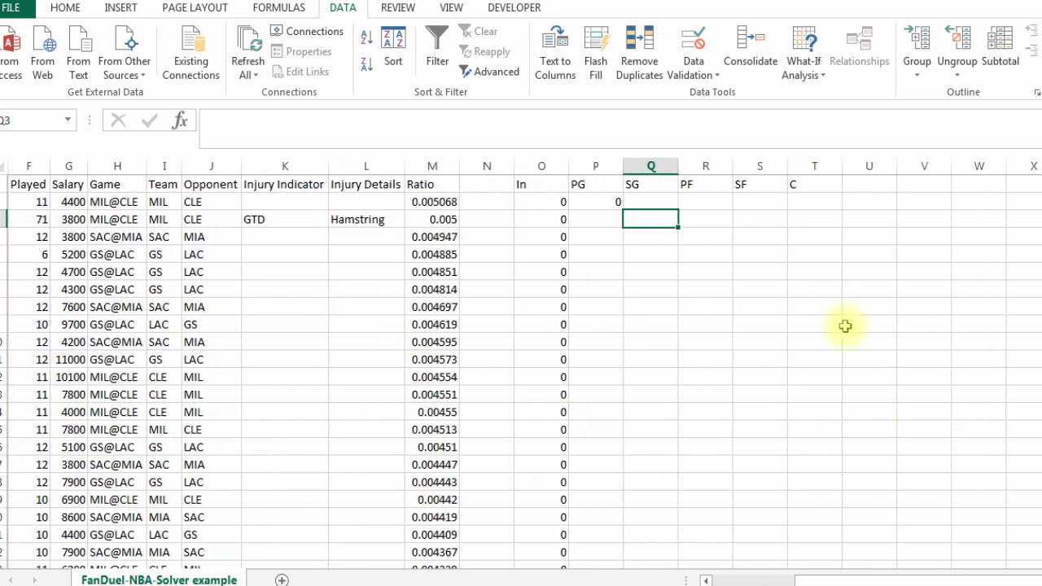
Enter =IF(B2="SG",1*O2,"") in Q2 under SG.
click(650, 206)
text(=)
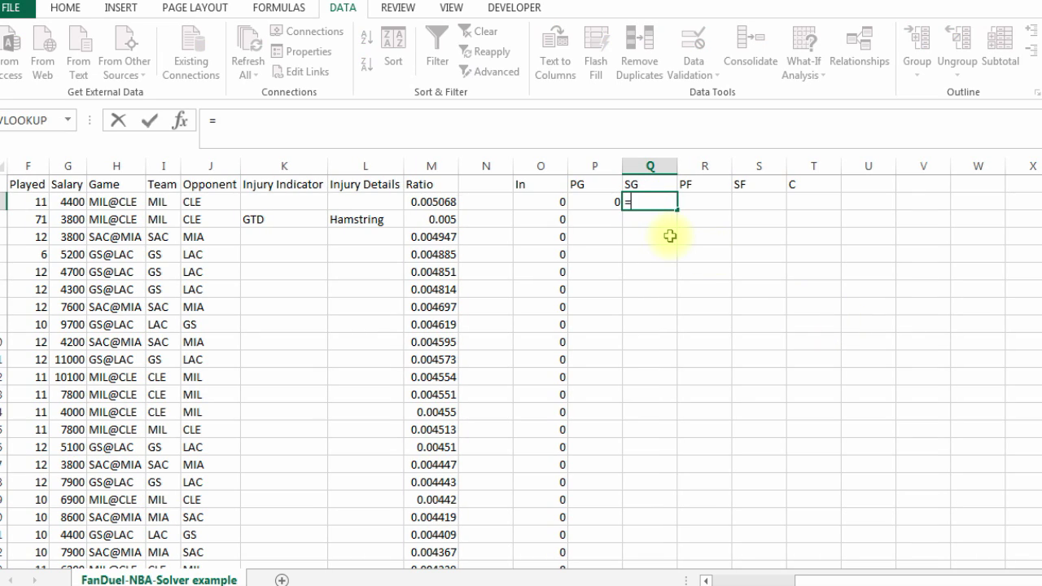
text(if(b2=")
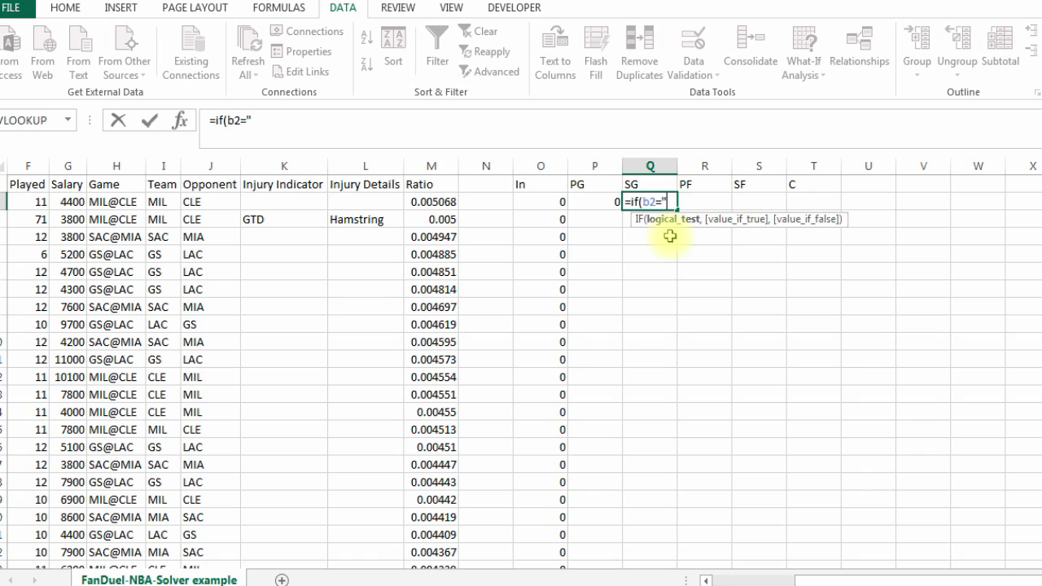
text(SG",)
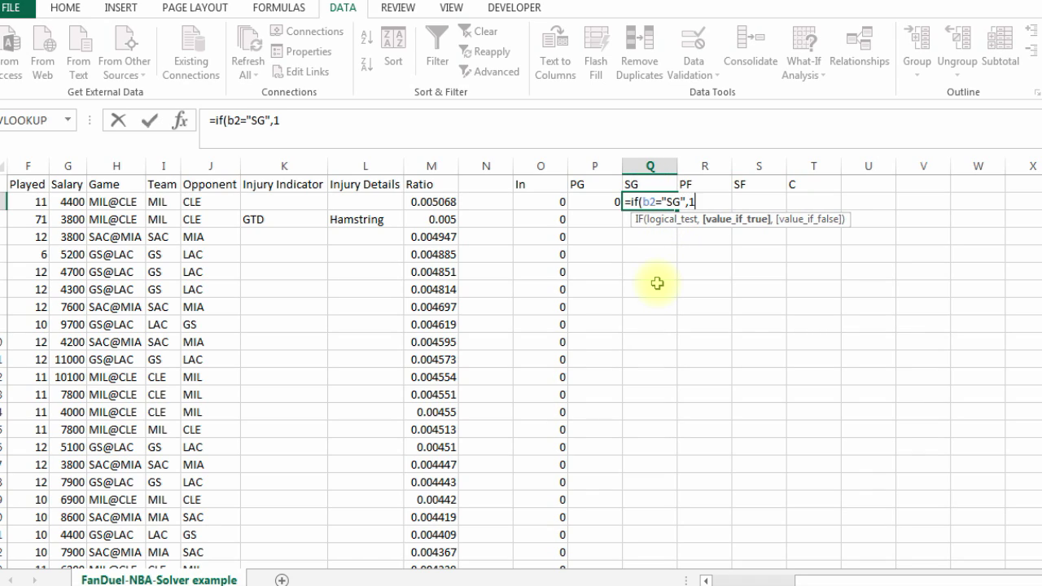
text(1*)
click(543, 200)
text(,)
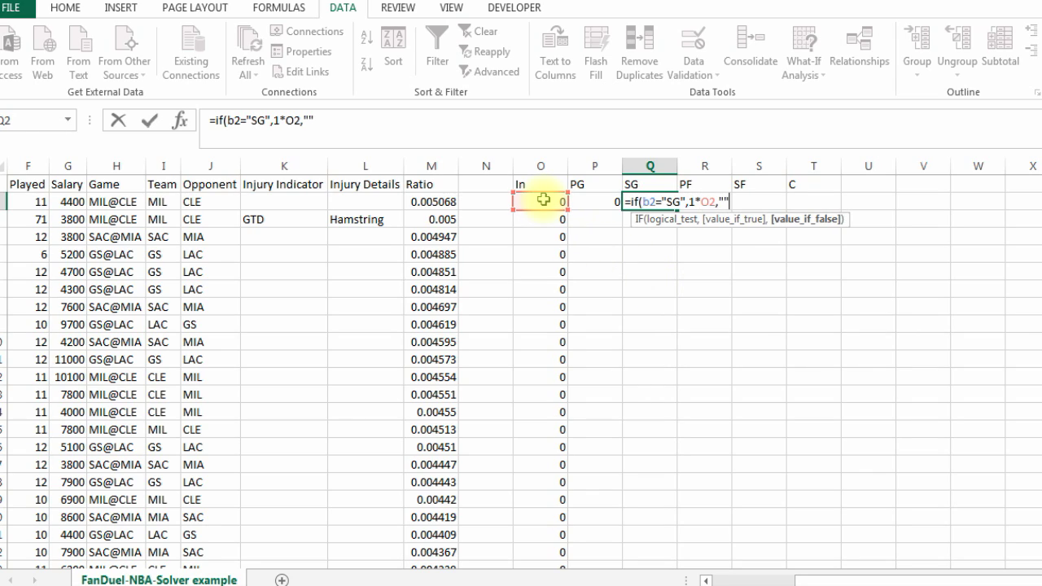
text())
key(Return)
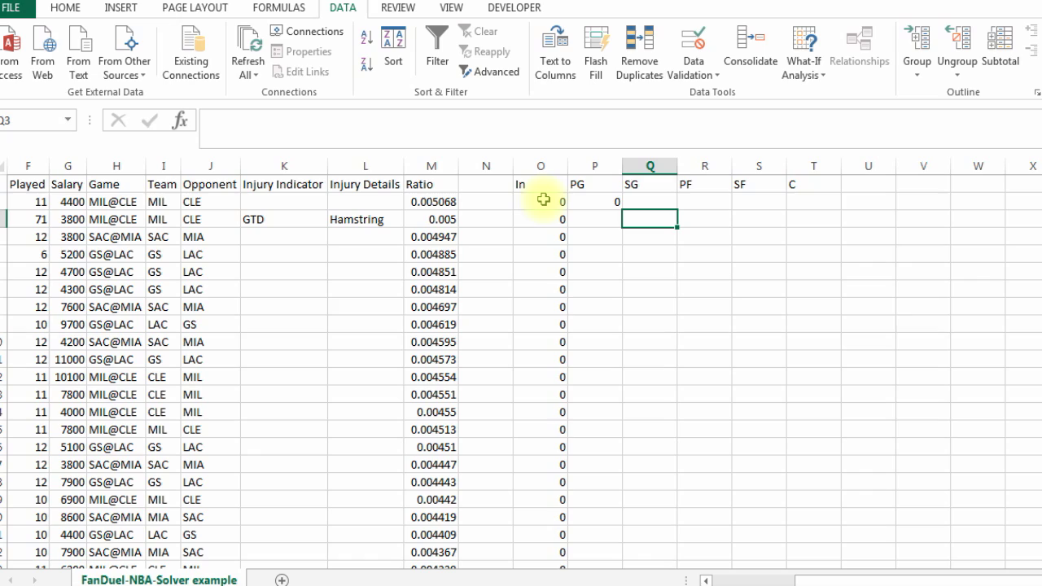
Enter =IF(B2="PF",1*O2,"") in R2 under PF.
click(698, 201)
text(=if)
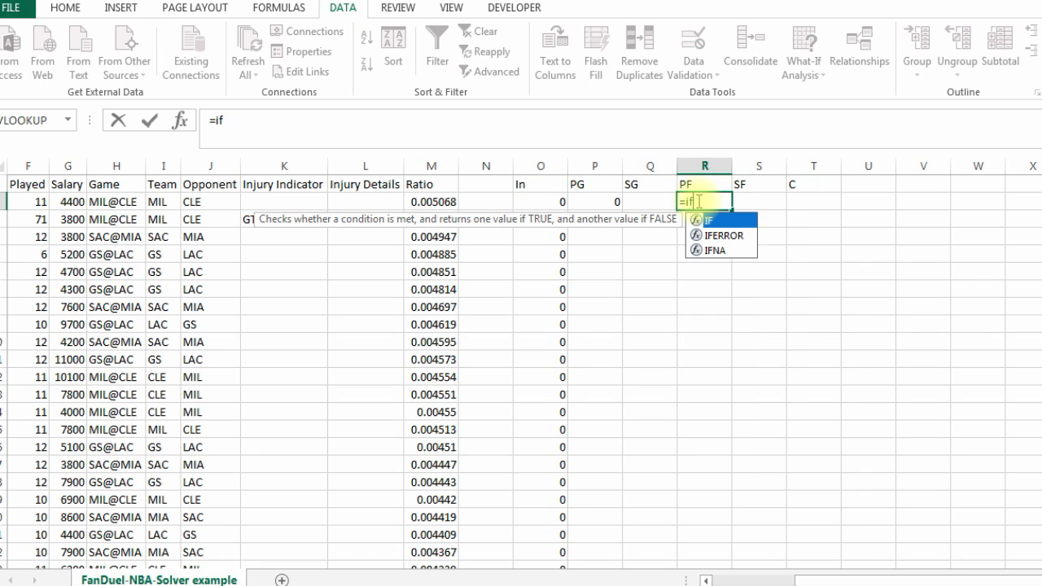
text((b2="PF)
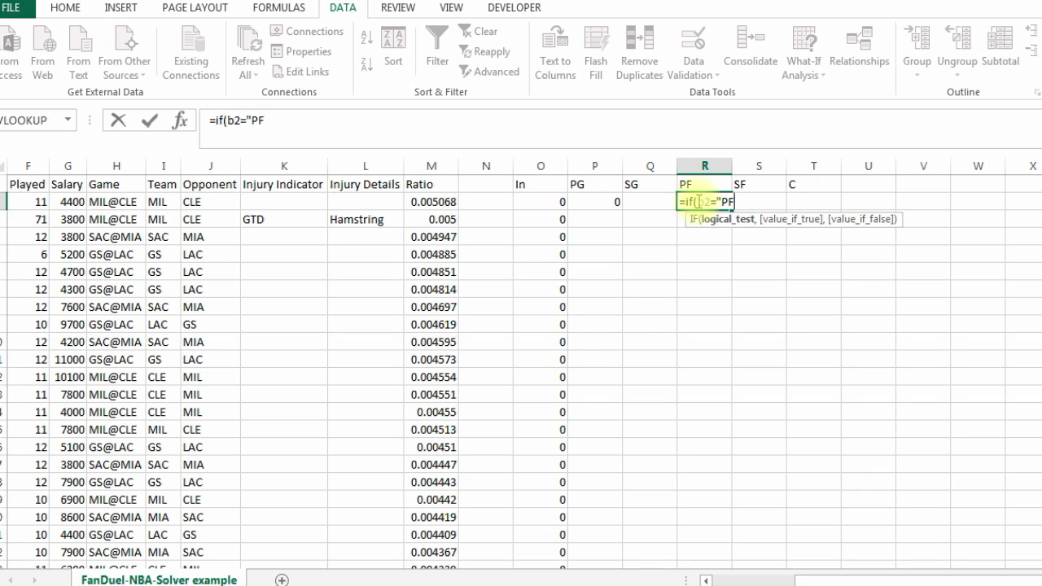
text(",)
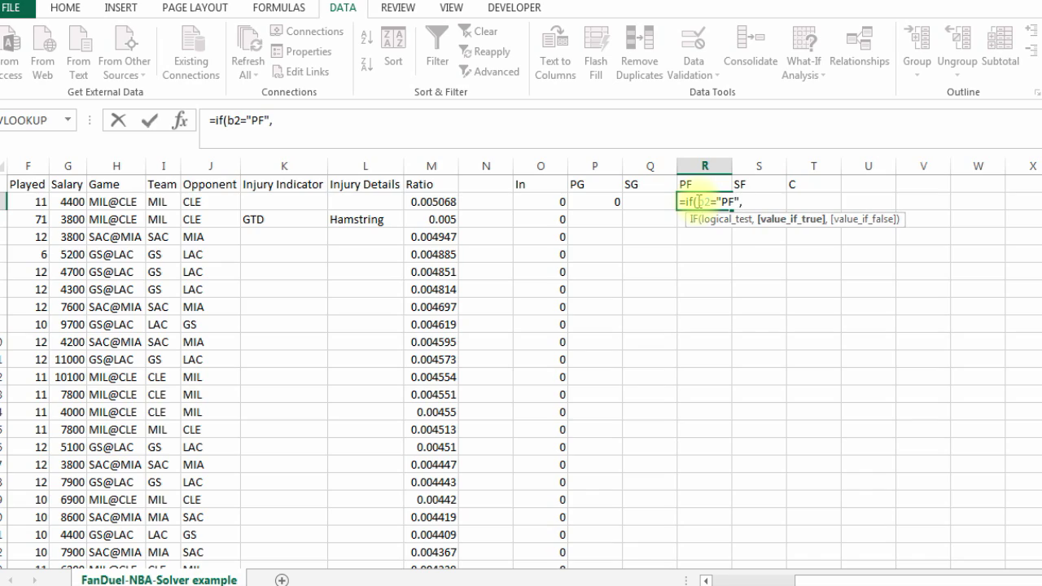
text(1*)
click(538, 207)
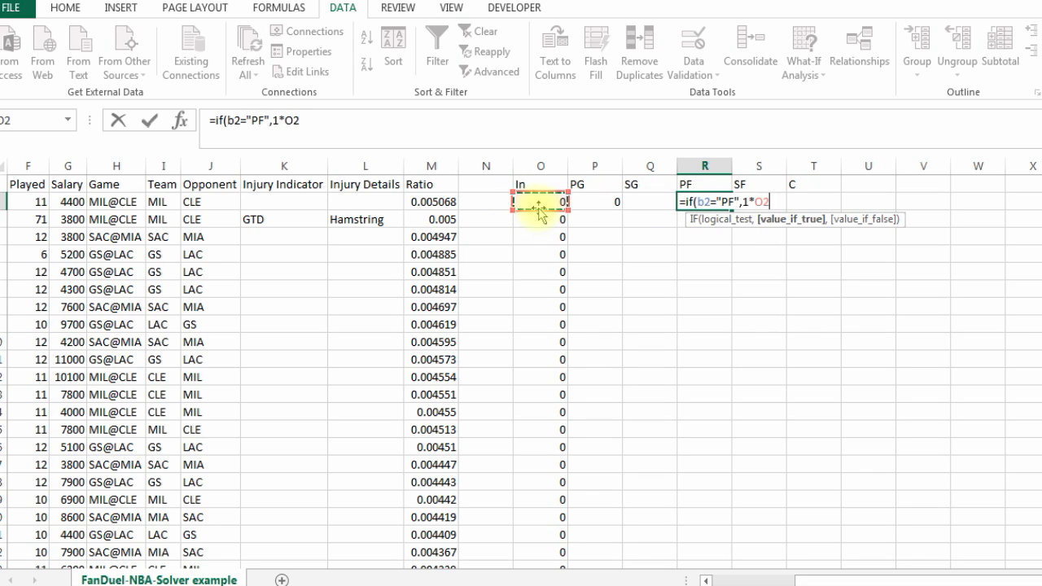
text(,)
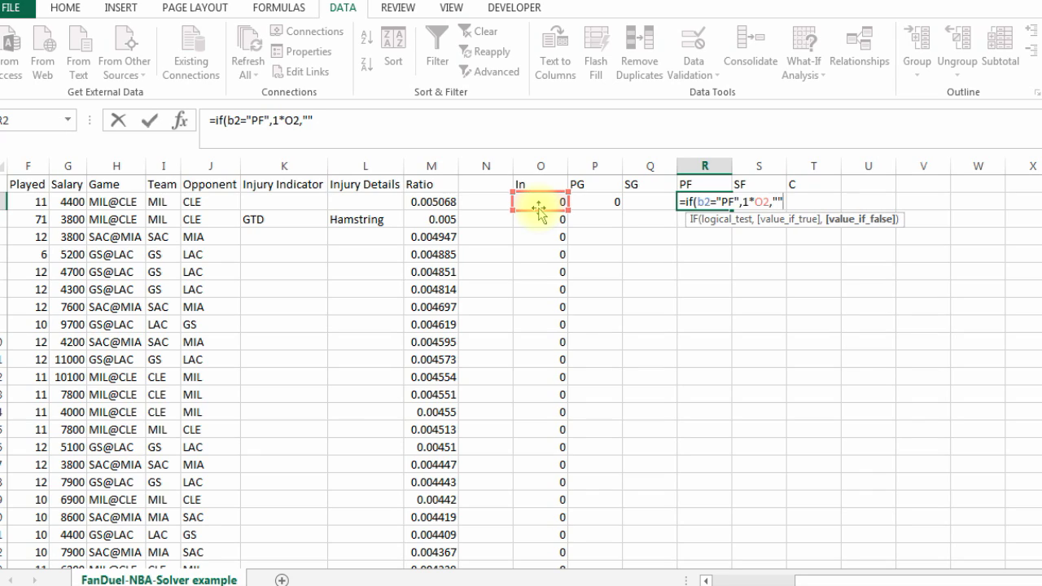
key(Return)
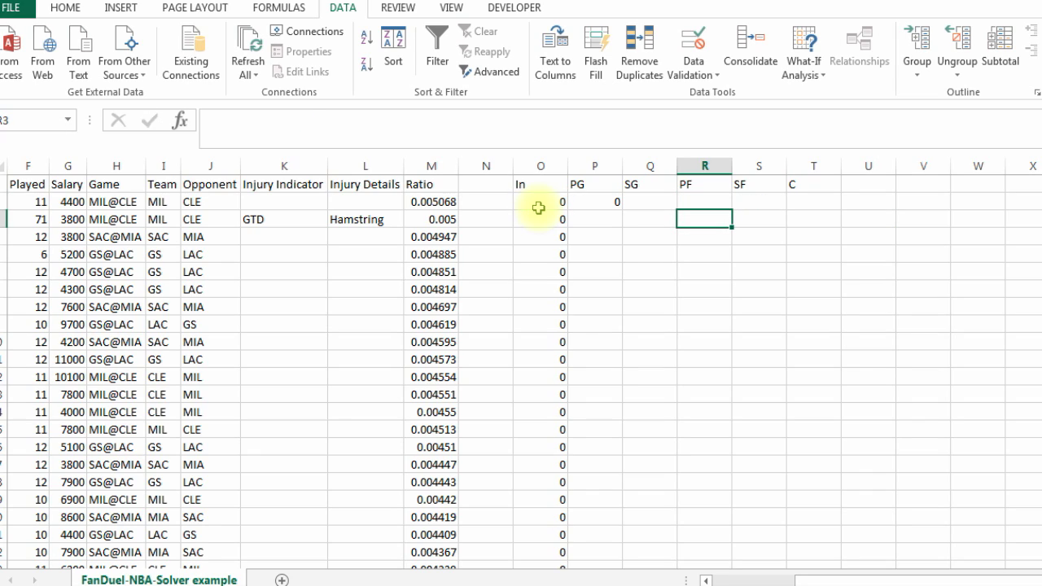
Enter =IF(B2="SF",1*O2,"") in S2 under SF.
key(Up)
key(Right)
text(=if)
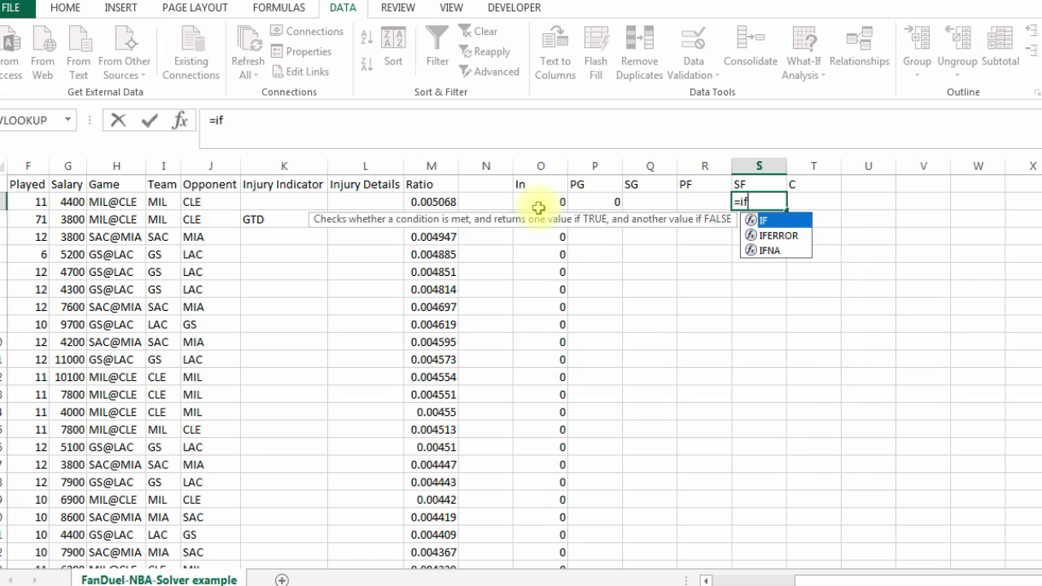
text((b2)
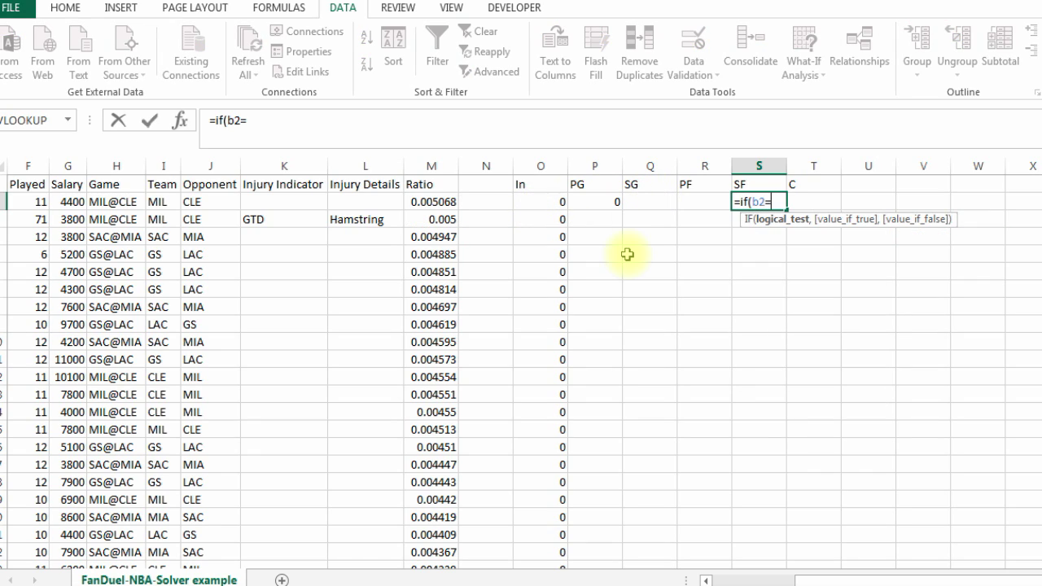
text(="SF",)
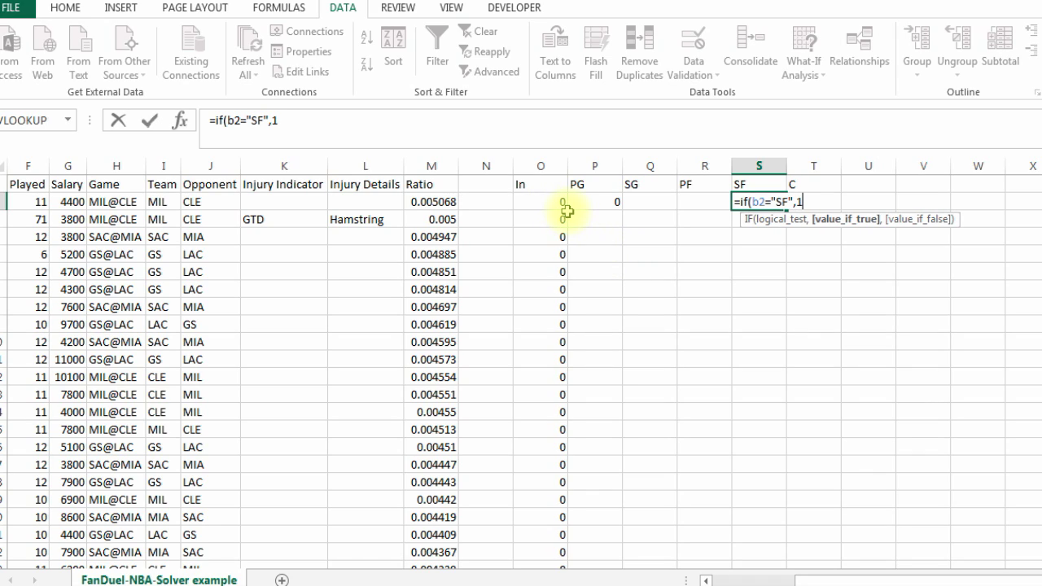
text(1*)
click(542, 201)
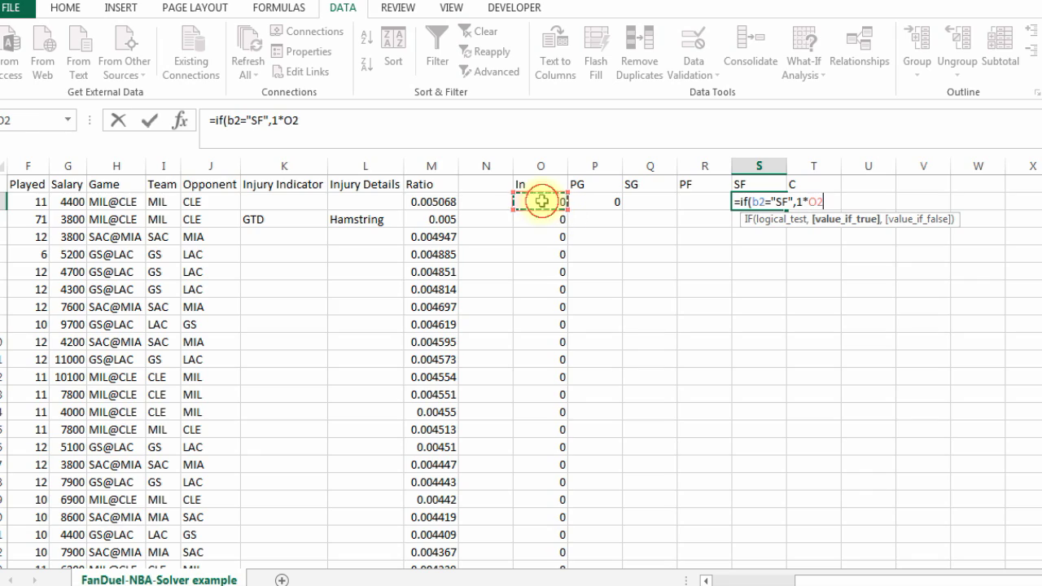
text(,"")
key(Return)
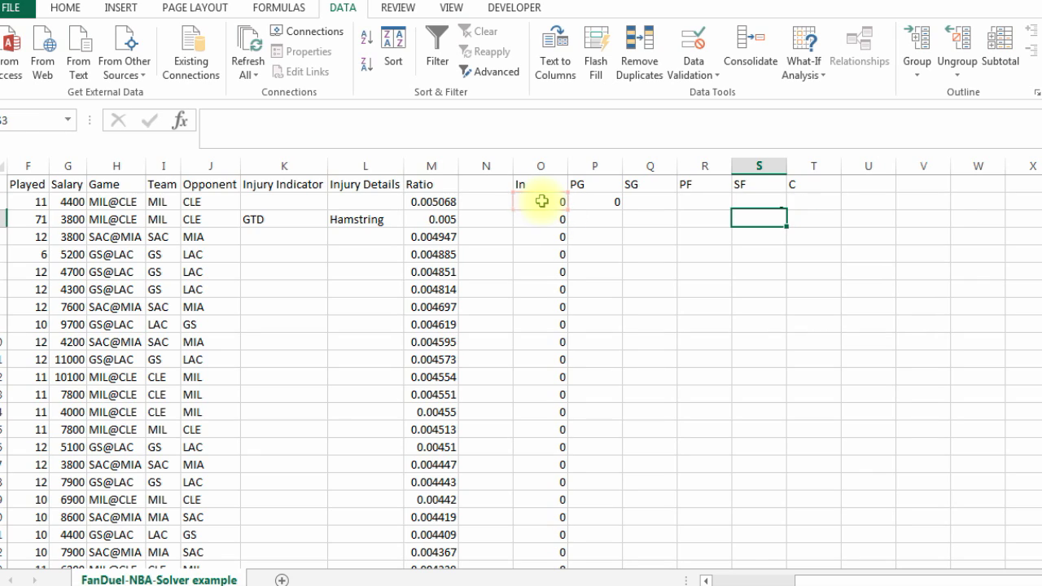
Enter =IF(B2="C",1*O2,"") in T2 under C.
key(Up)
key(Right)
text(=if()
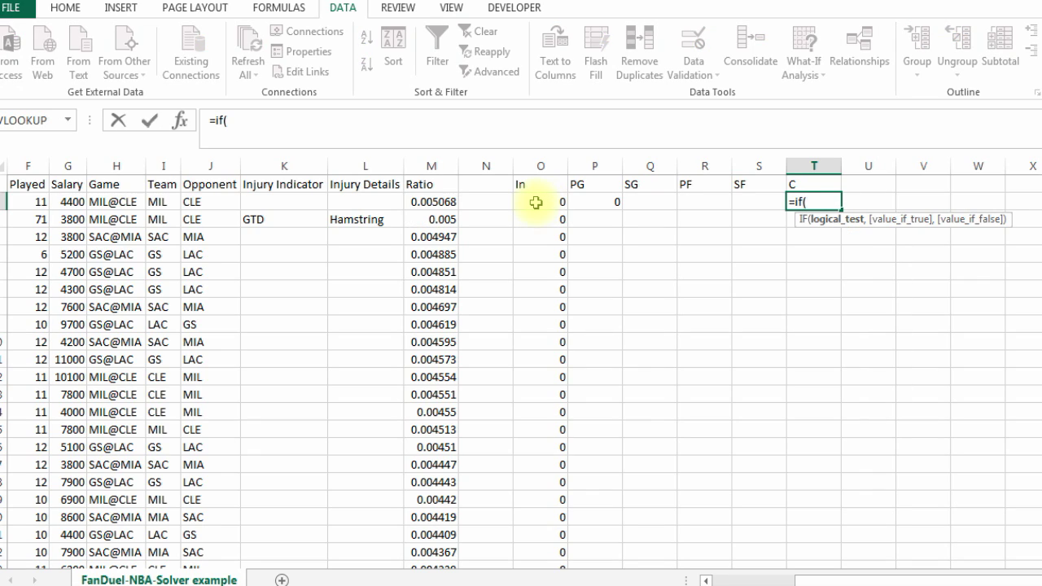
text(b2="C",1*)
click(538, 208)
text(,)
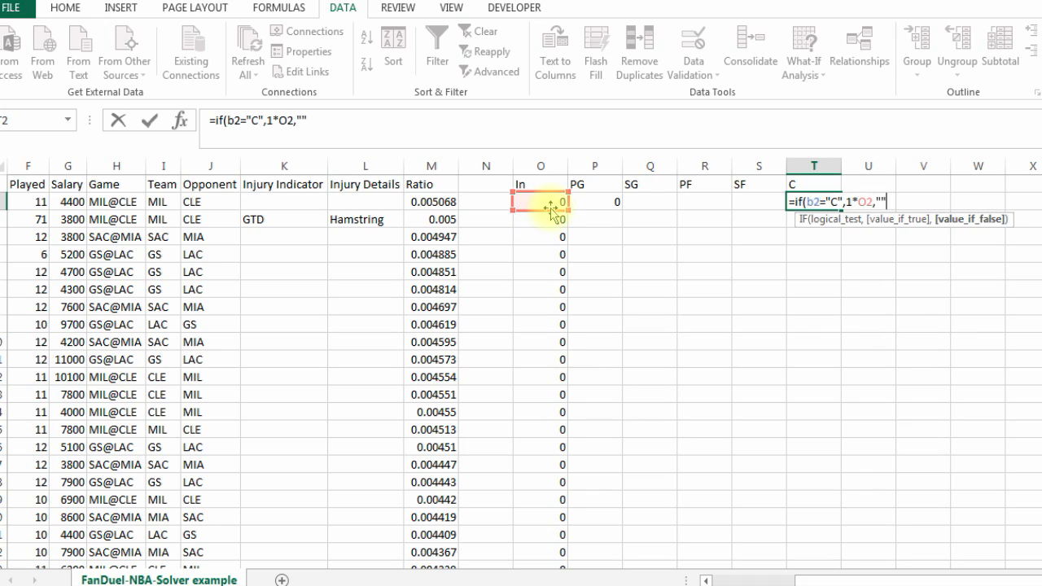
key(Return)
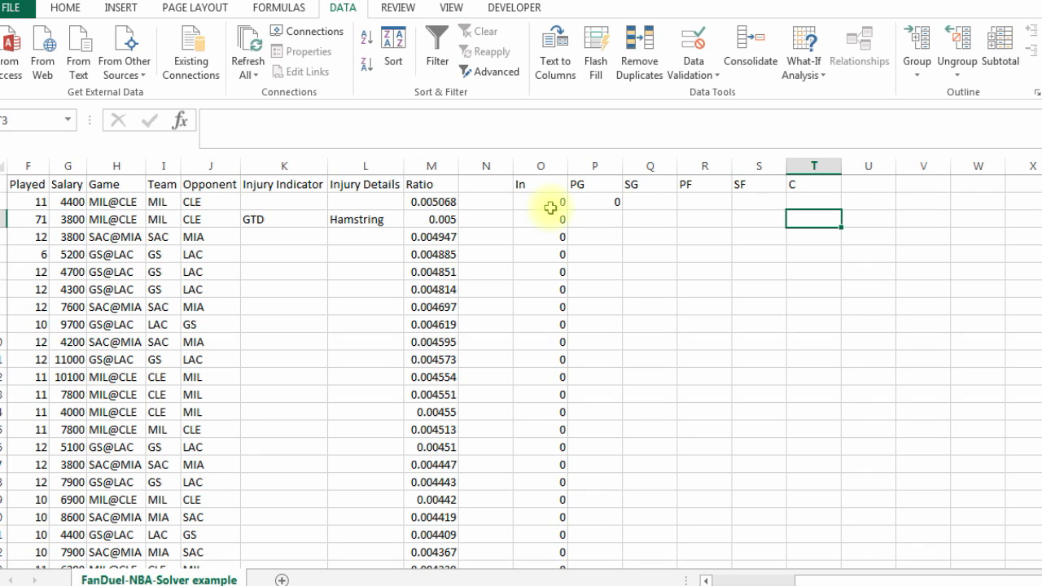
click(812, 184)
Fill the P2:T2 position formulas down to the last player row and spot-check rows 73–74.
click(803, 201)
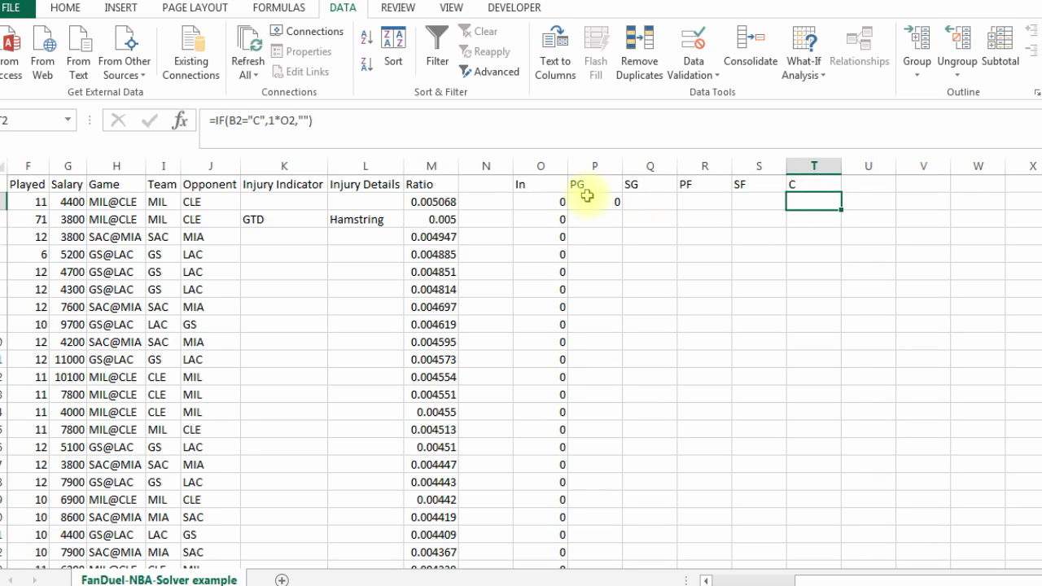
drag(587, 197, 838, 207)
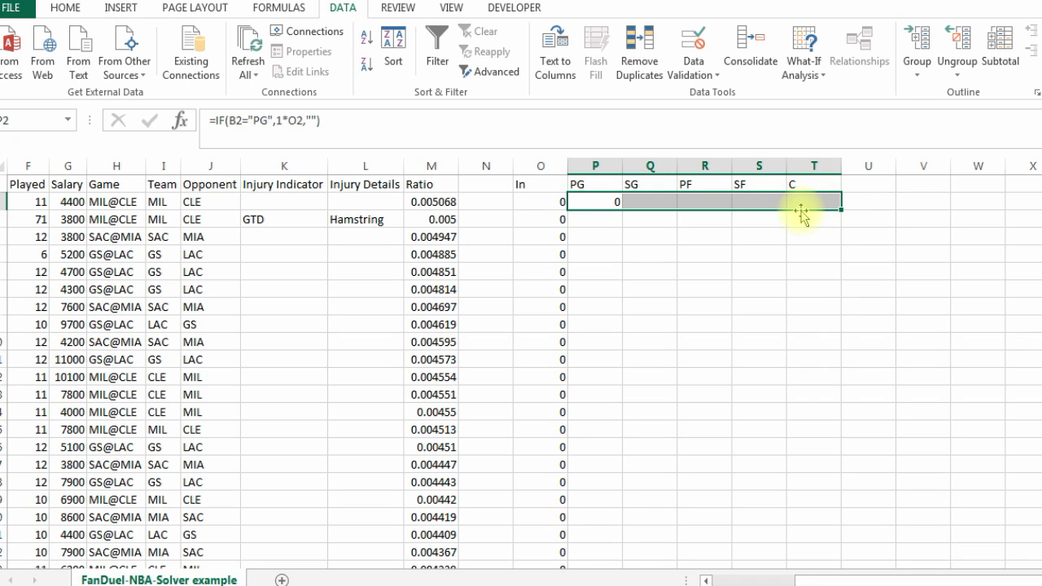
drag(838, 209, 819, 537)
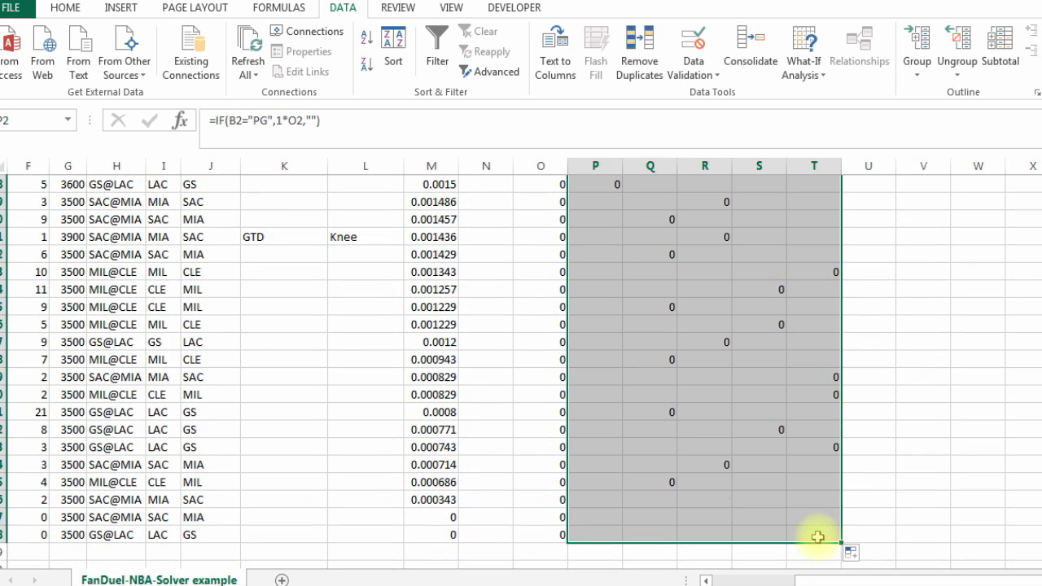
click(707, 271)
click(758, 289)
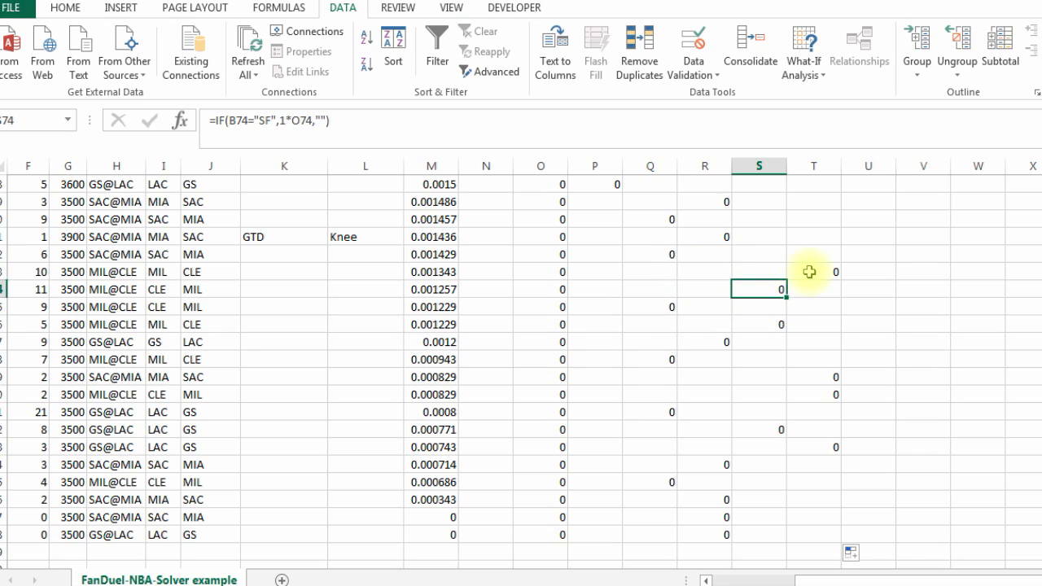
click(809, 271)
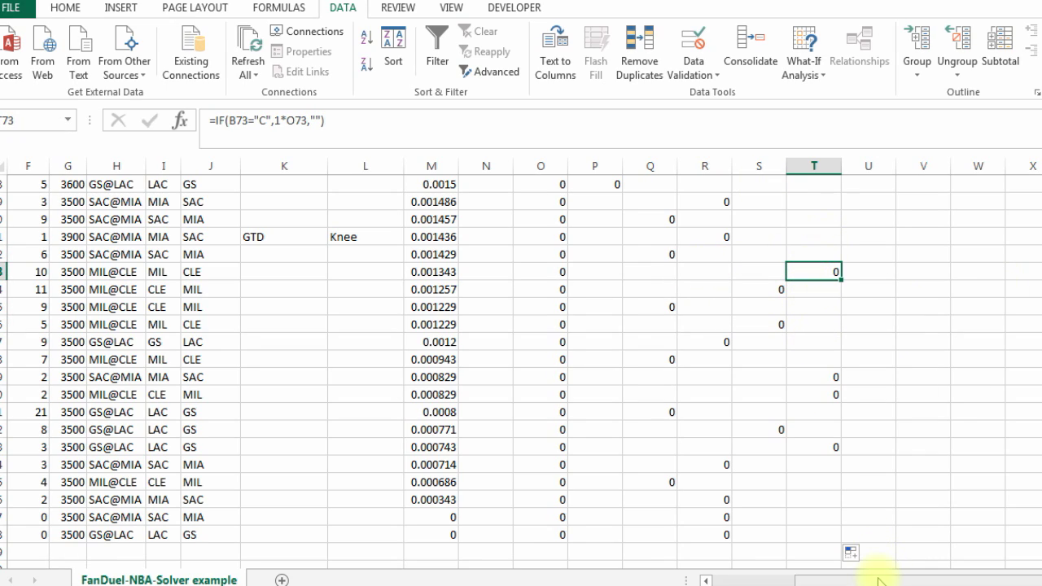
drag(876, 579, 733, 577)
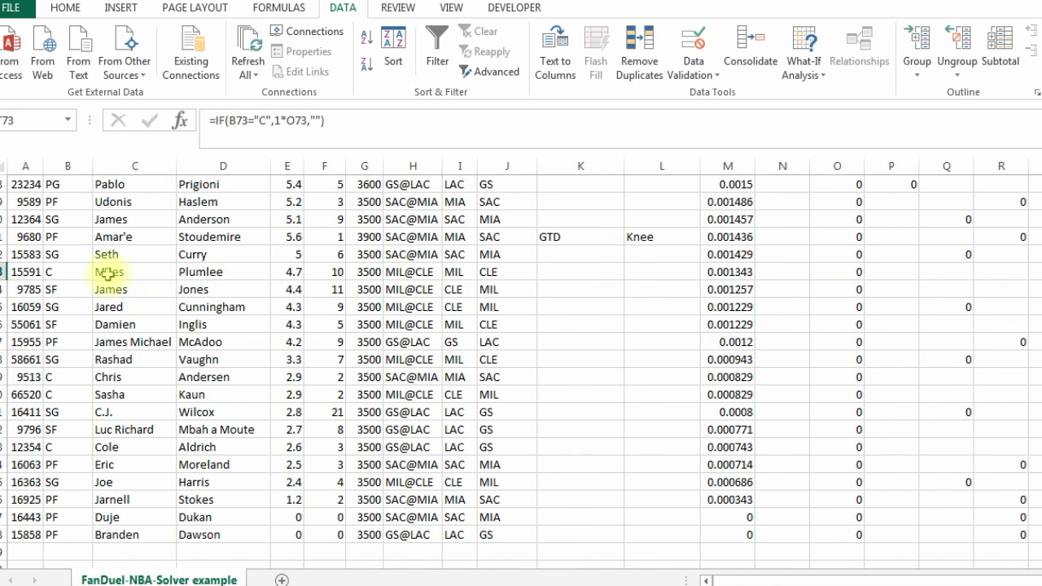
click(66, 272)
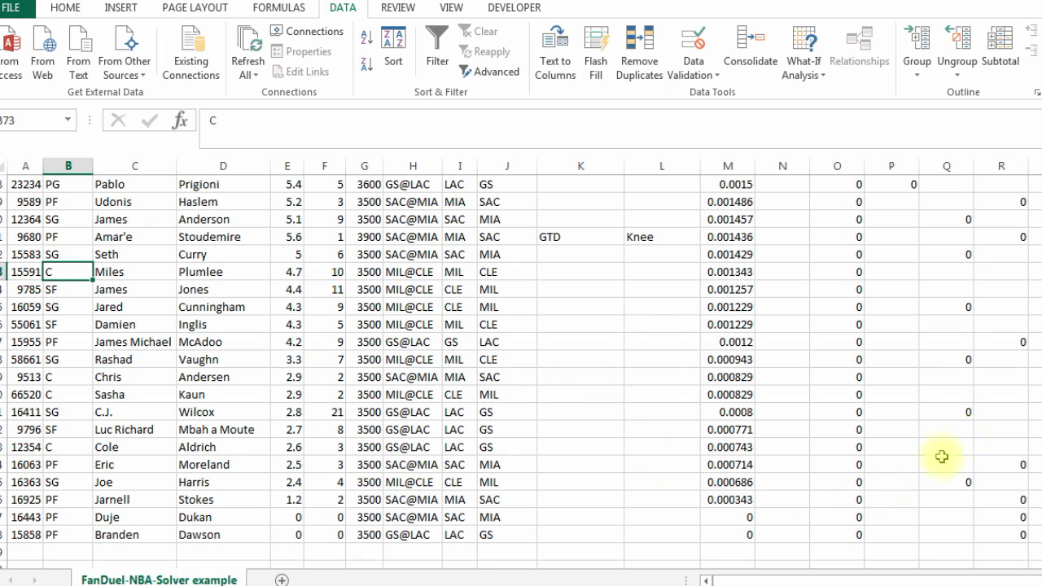
scroll(521, 366, up, 17)
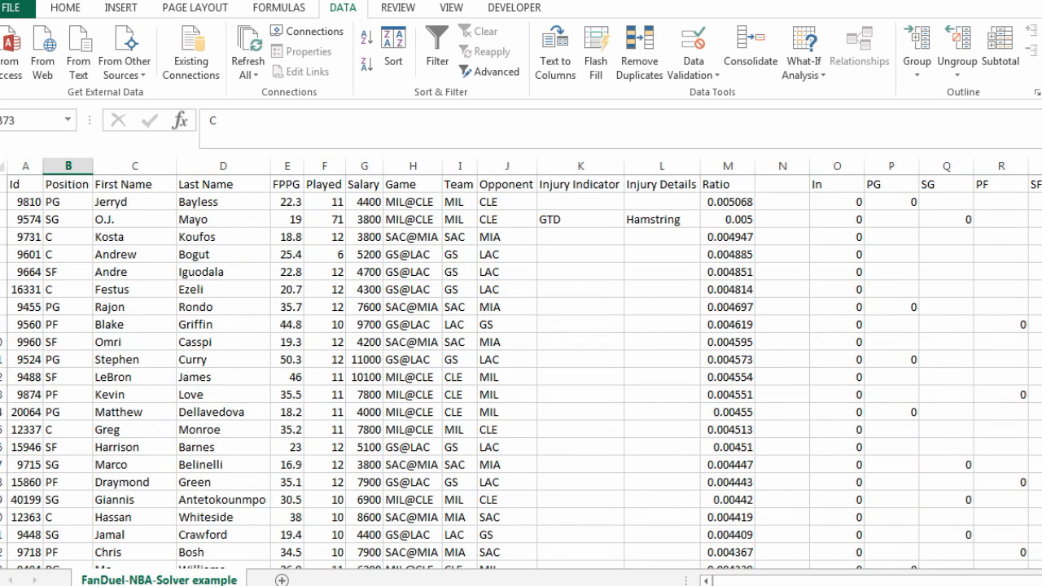
drag(926, 574, 1040, 582)
Label cell W1 'Score'.
click(741, 187)
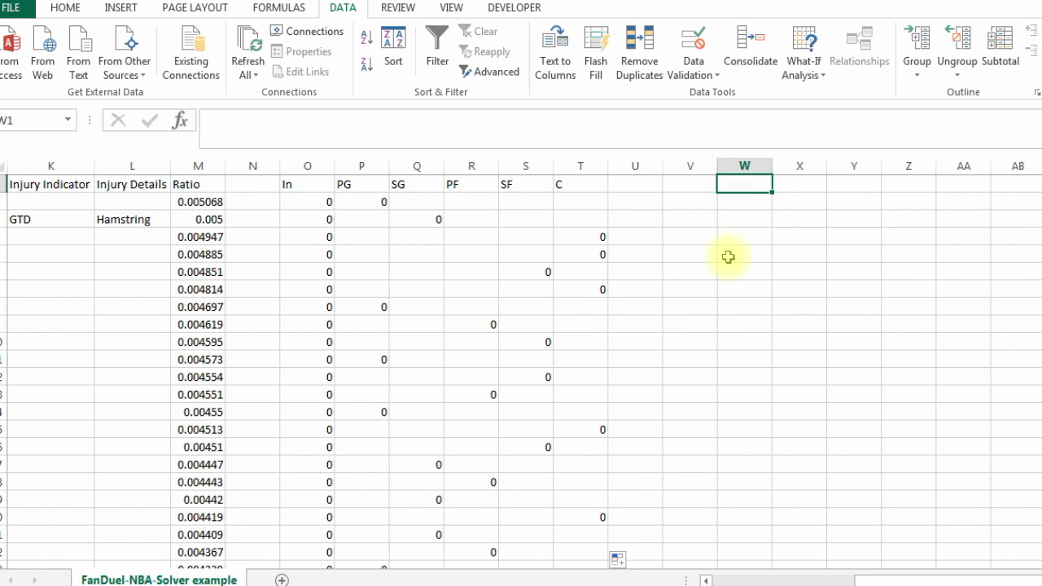
text(Score)
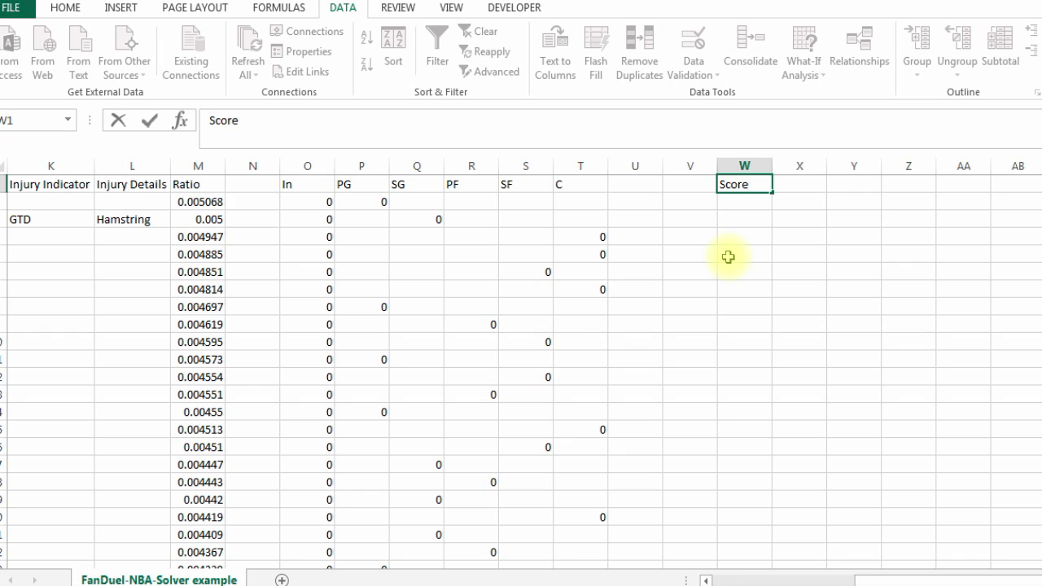
key(Tab)
key(Tab)
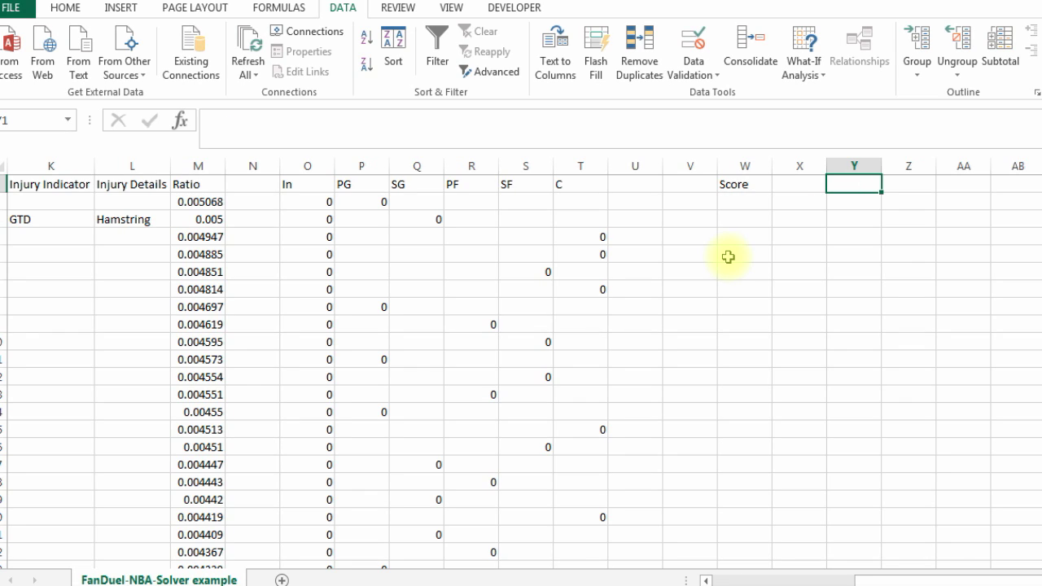
Enter =SUMPRODUCT(O2:O88,E2:E88) in Y1 to total FPPG of flagged players.
text(=sum)
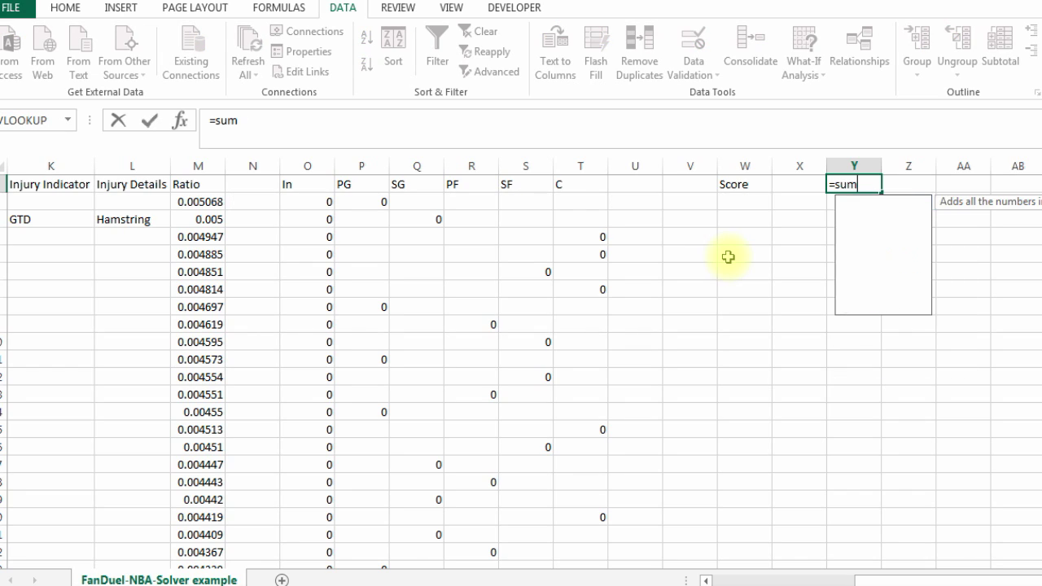
text(product)
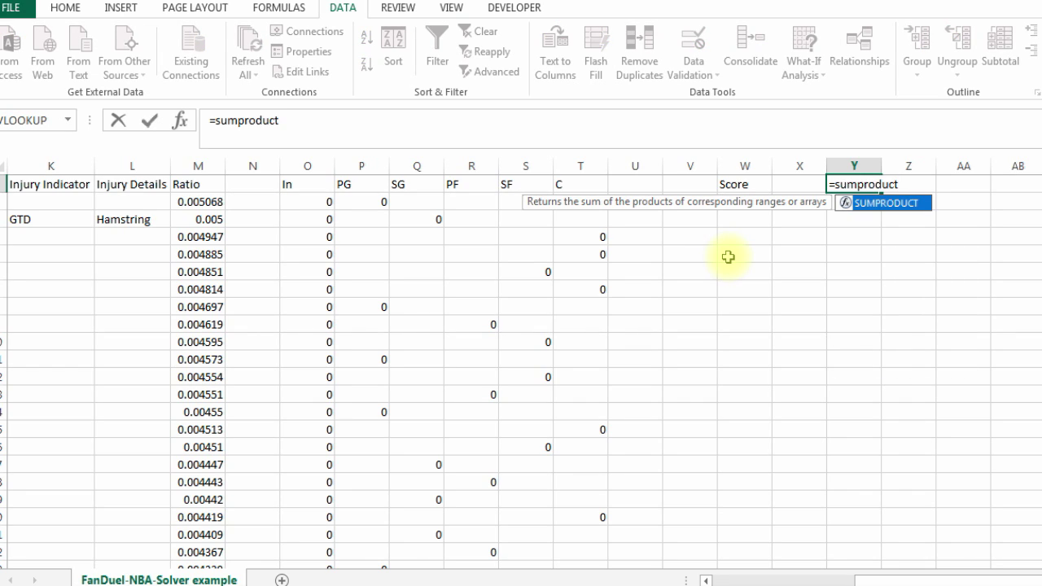
text(()
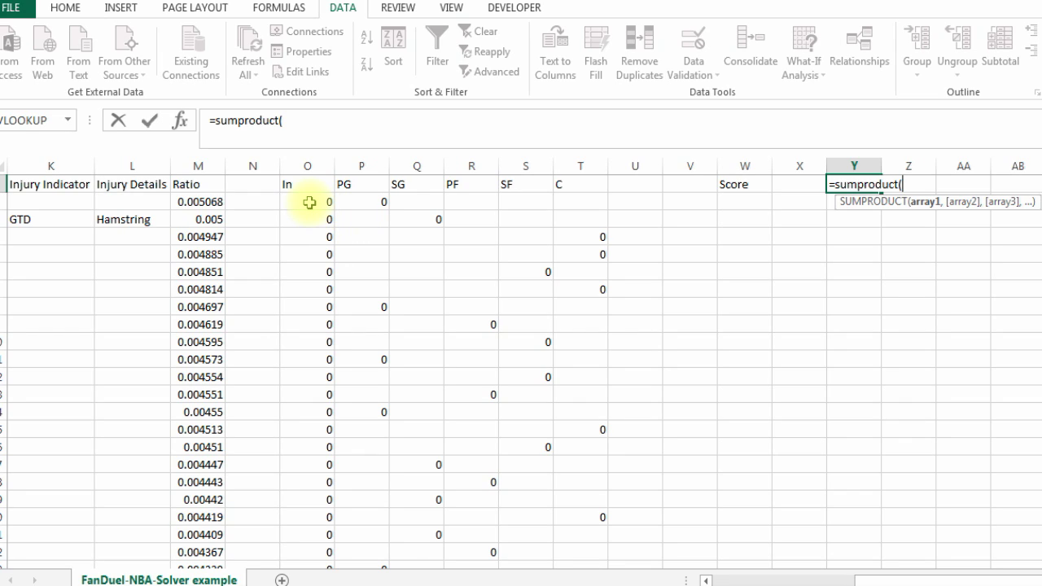
drag(310, 202, 310, 535)
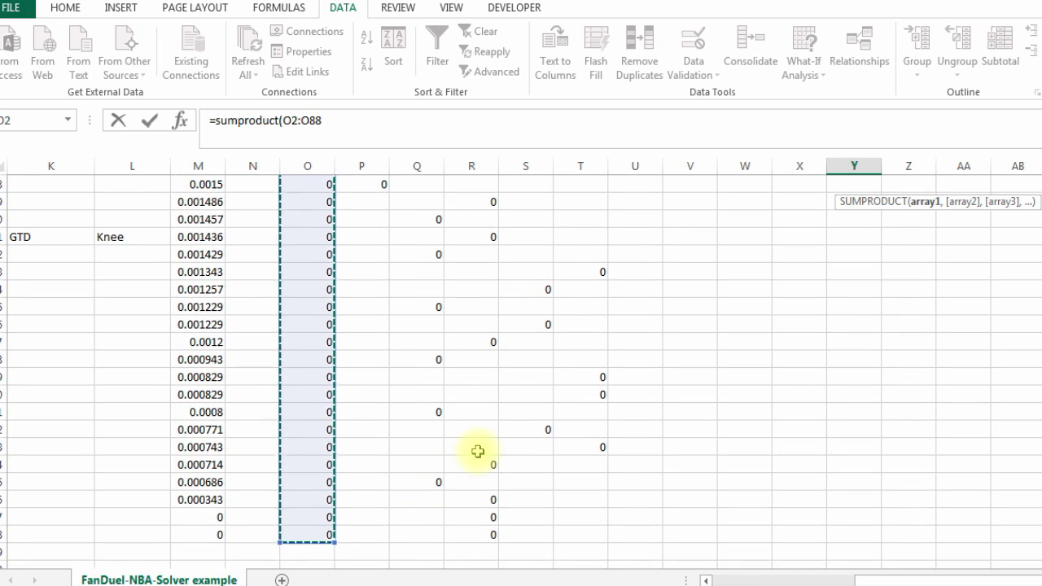
text(,)
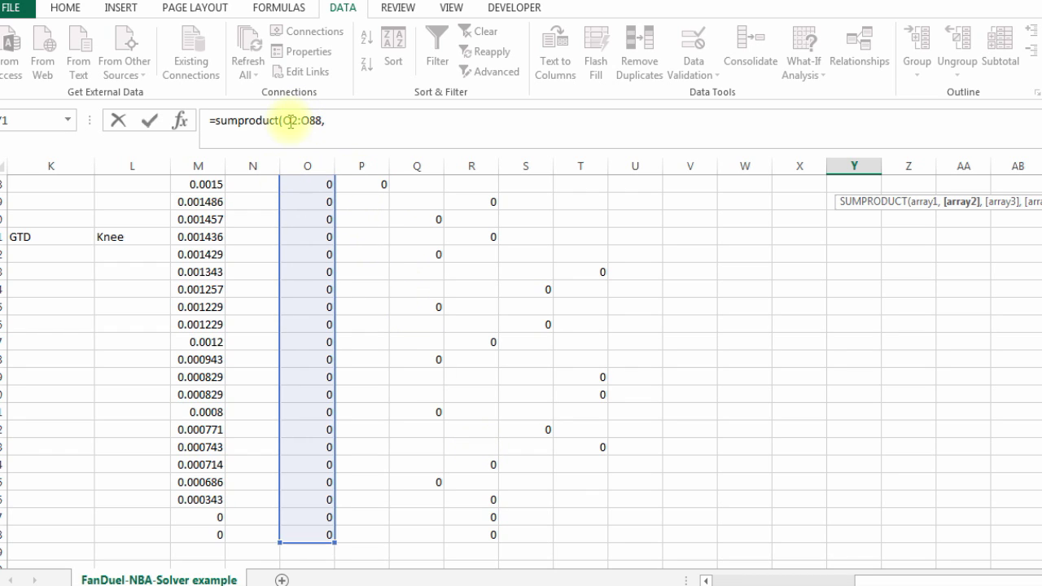
click(759, 577)
scroll(1034, 179, up, 20)
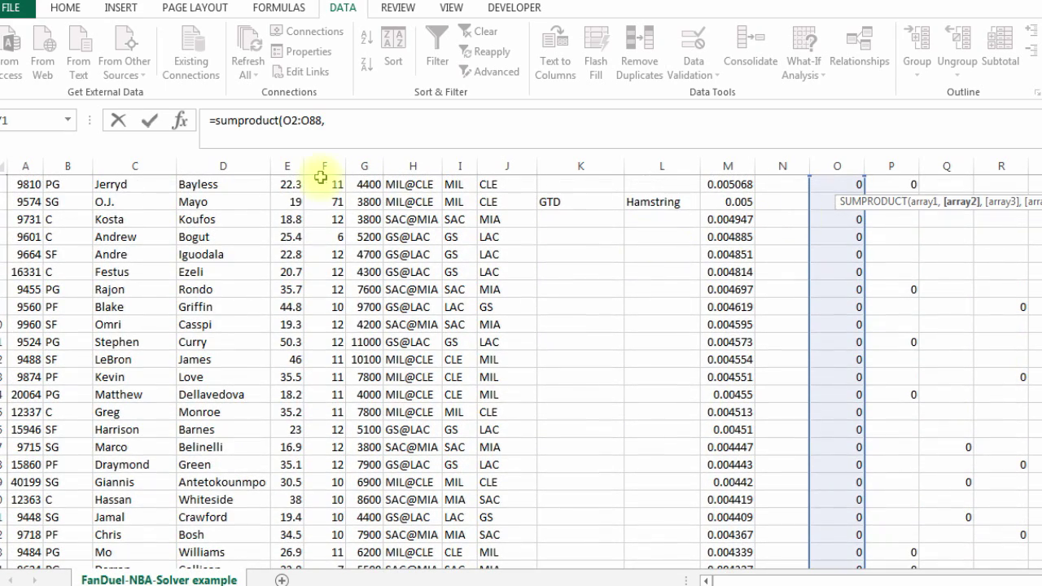
scroll(863, 215, up, 1)
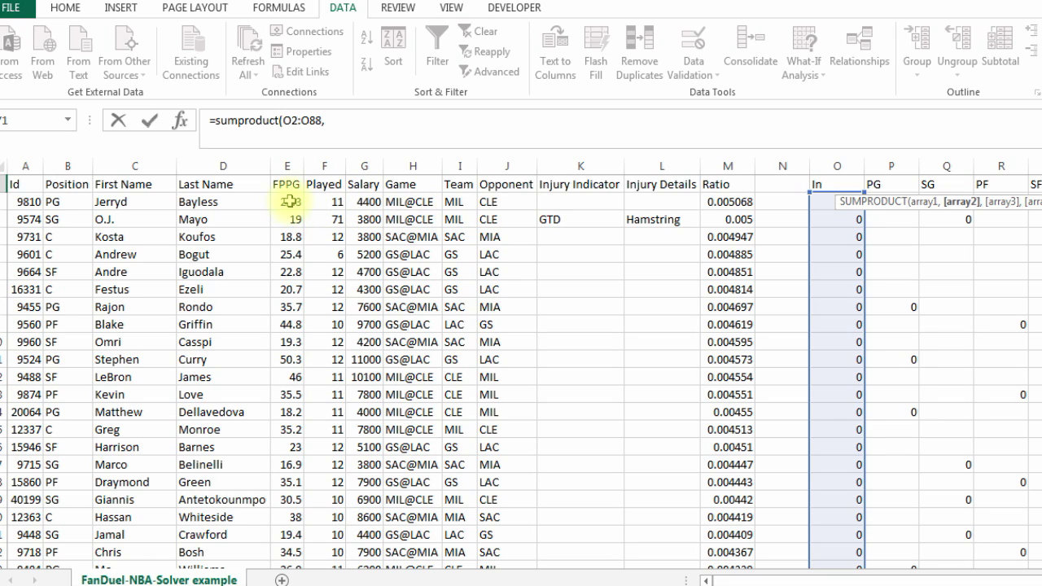
drag(291, 200, 295, 578)
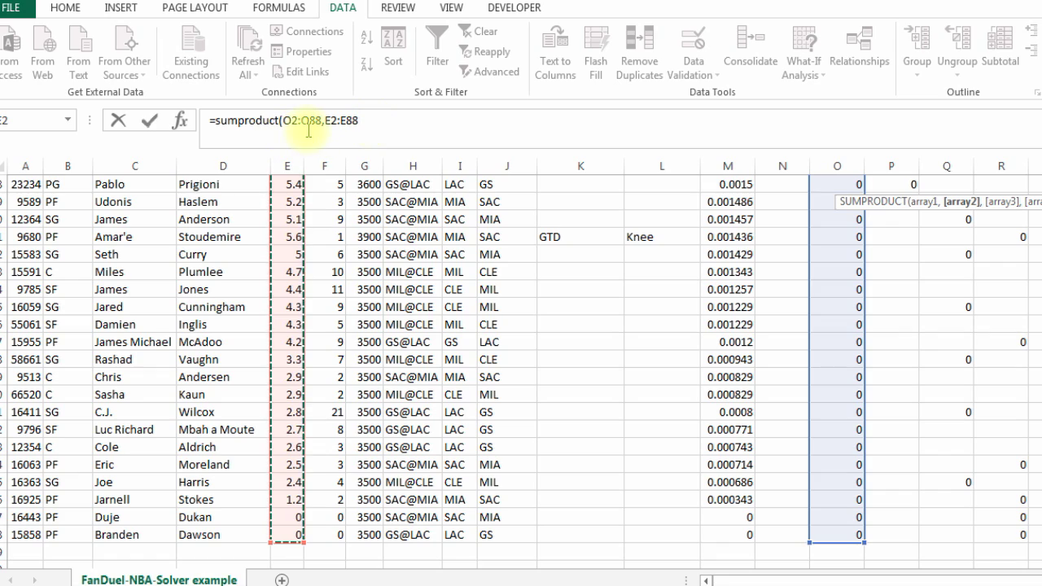
click(372, 122)
text())
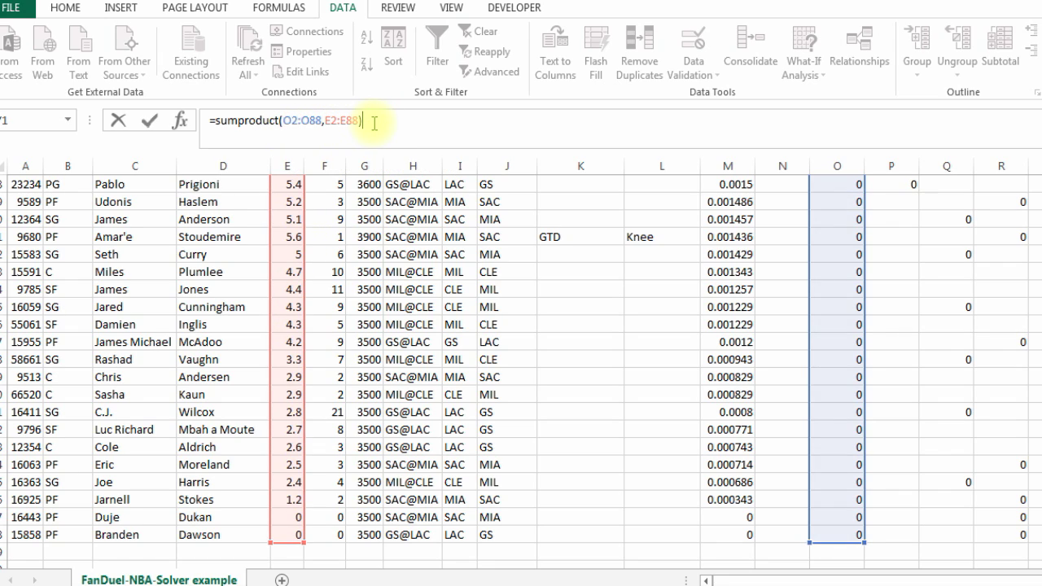
key(Return)
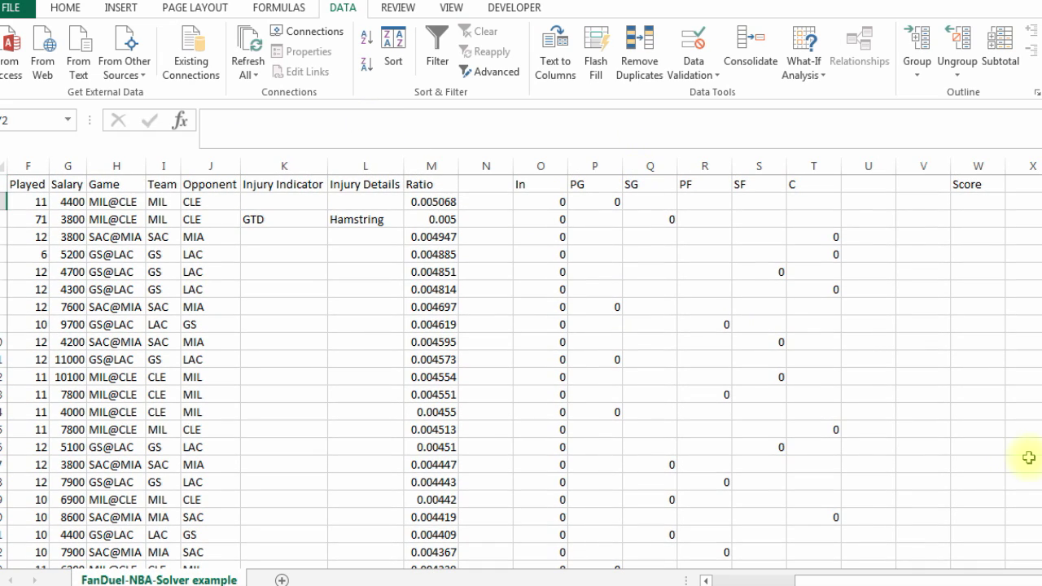
Enter 1 in O2 to pick the first player, bringing the Score in Y1 to 22.3.
scroll(521, 366, right, 5)
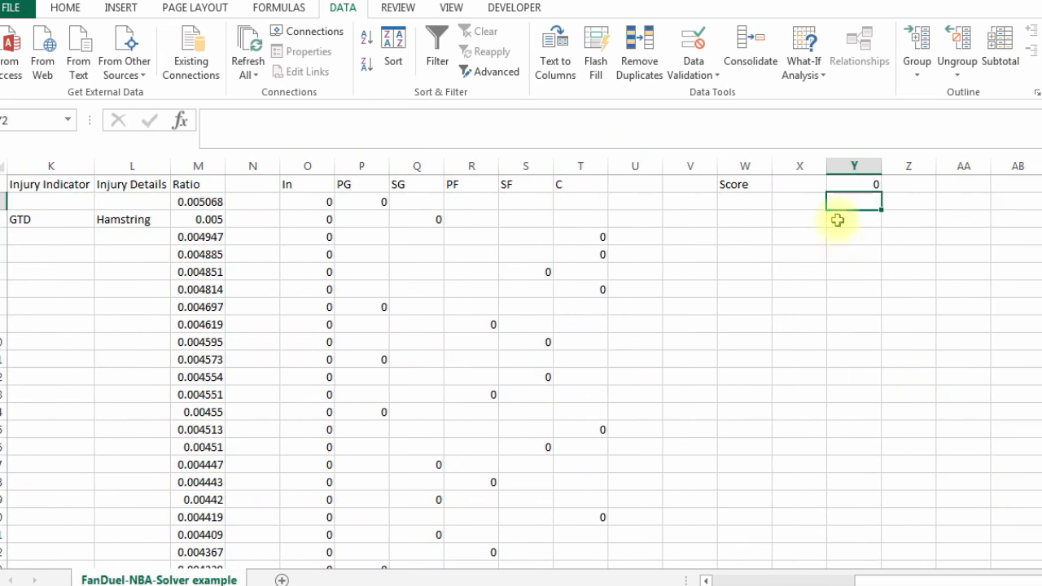
click(855, 183)
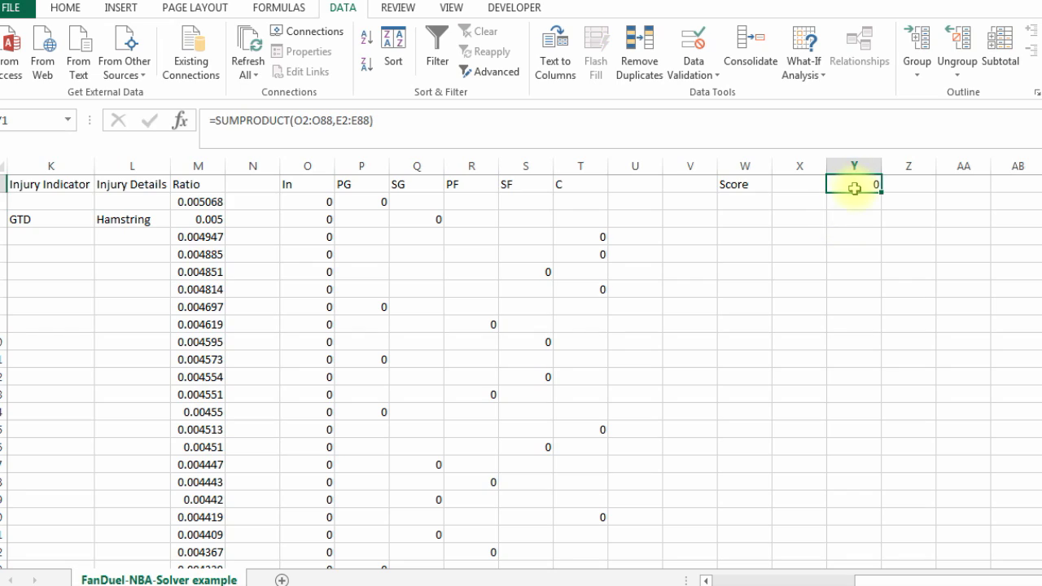
click(309, 202)
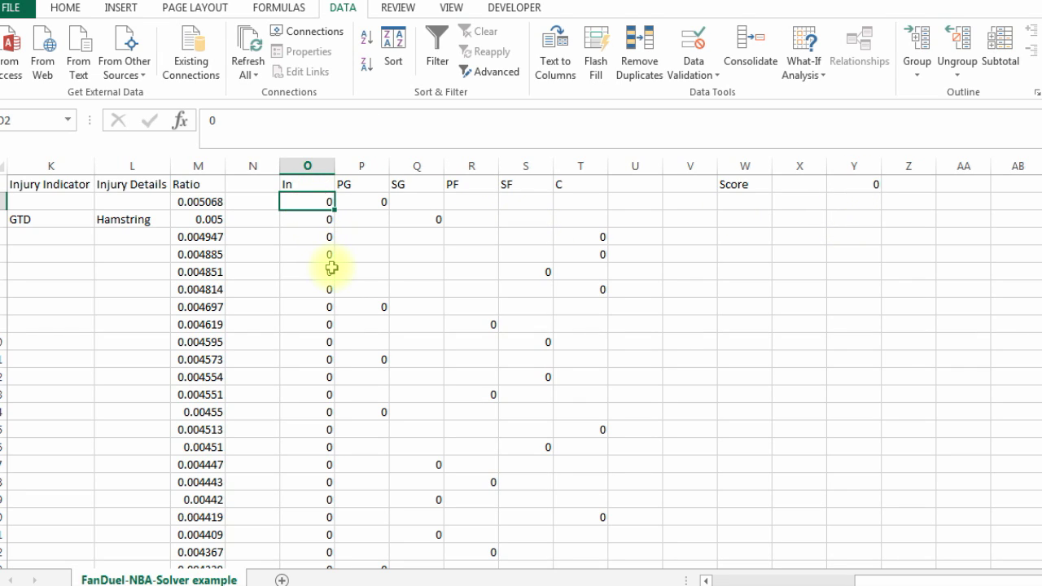
text(1)
key(Return)
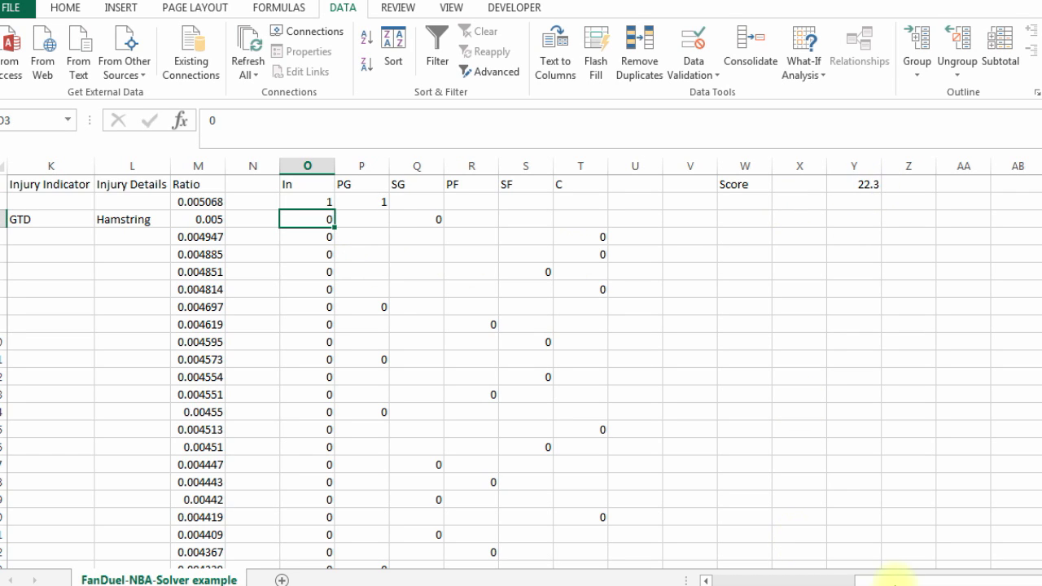
drag(894, 581, 876, 580)
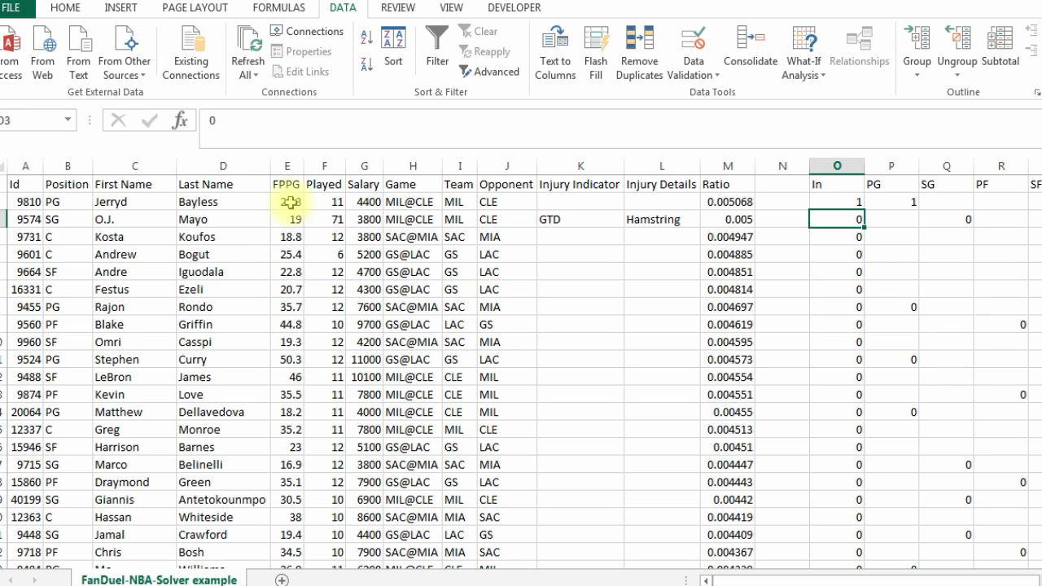
drag(798, 581, 920, 580)
scroll(1026, 578, right, 4)
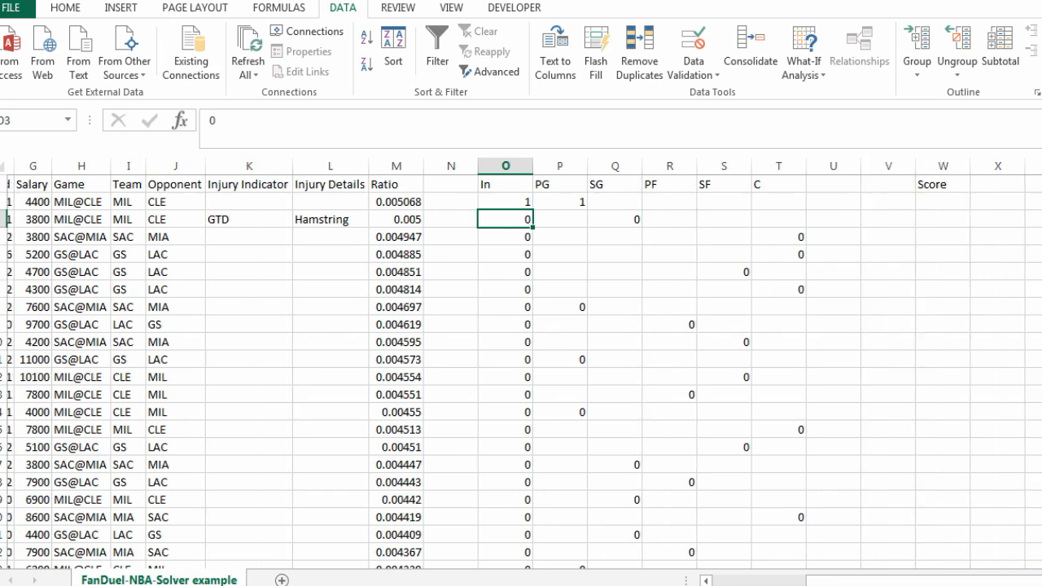
scroll(826, 302, right, 1)
Add the label 'salary' in W2 under Score.
click(737, 201)
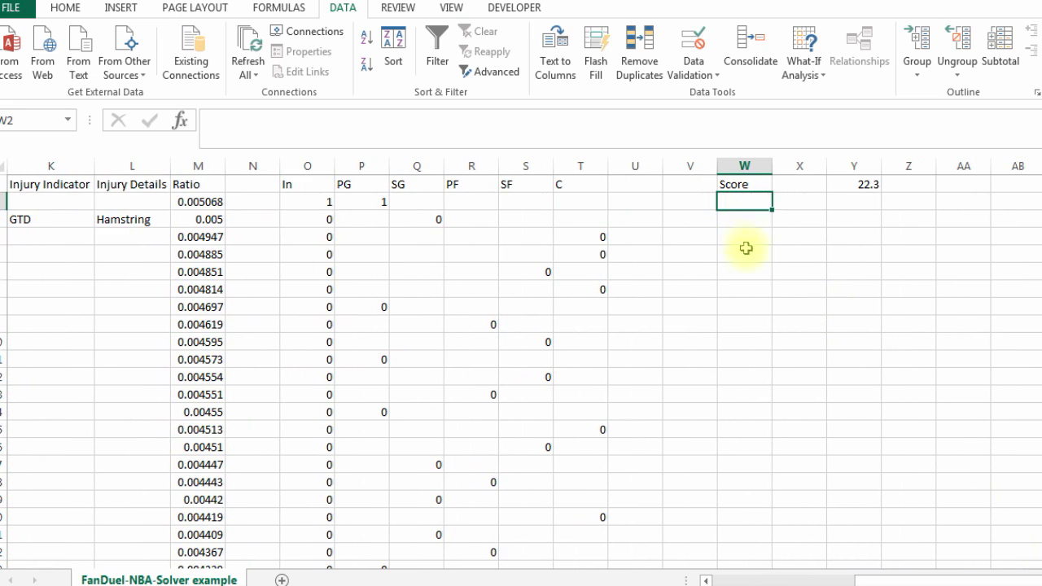
text(salary)
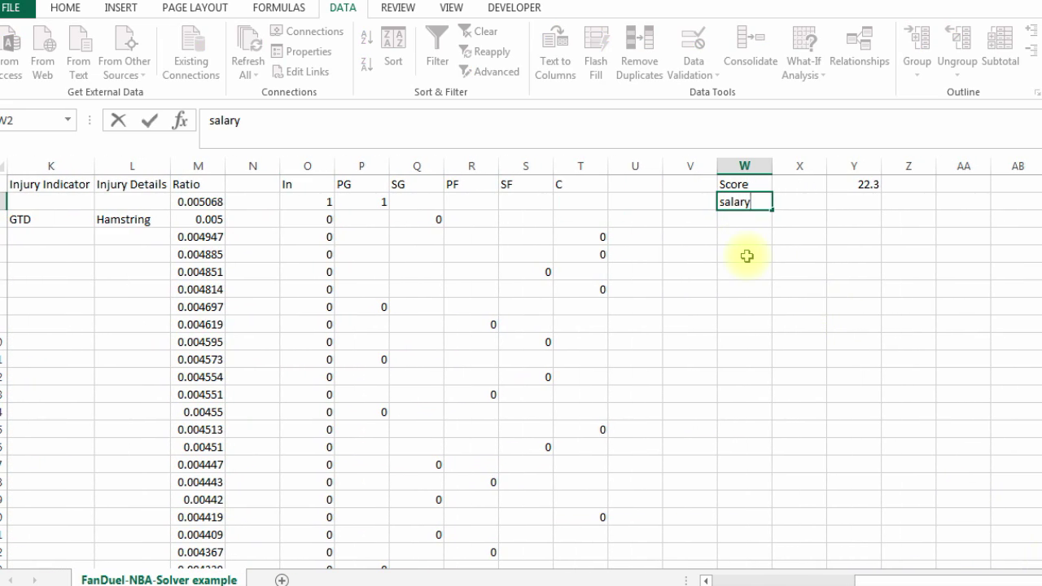
key(Right)
key(Right)
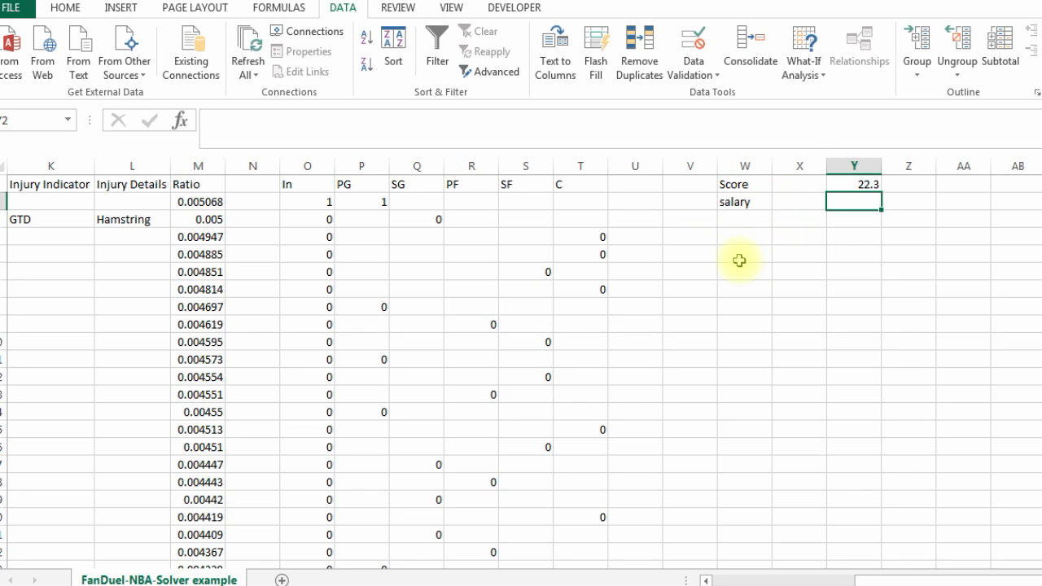
Enter =SUMPRODUCT(O2:O88,G2:G88) in Y2 to total the picked players' salaries.
text(=sum)
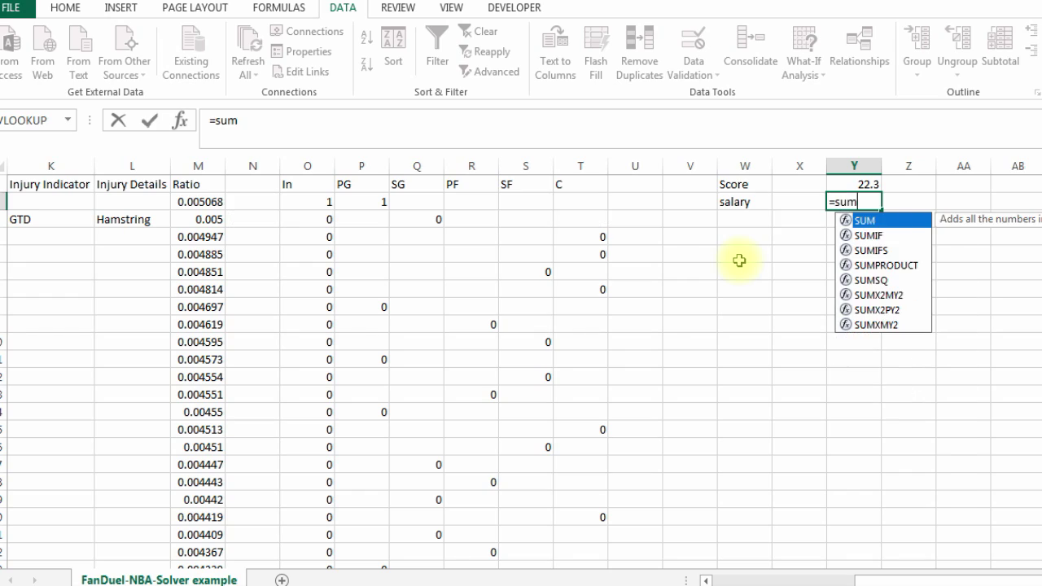
text(product()
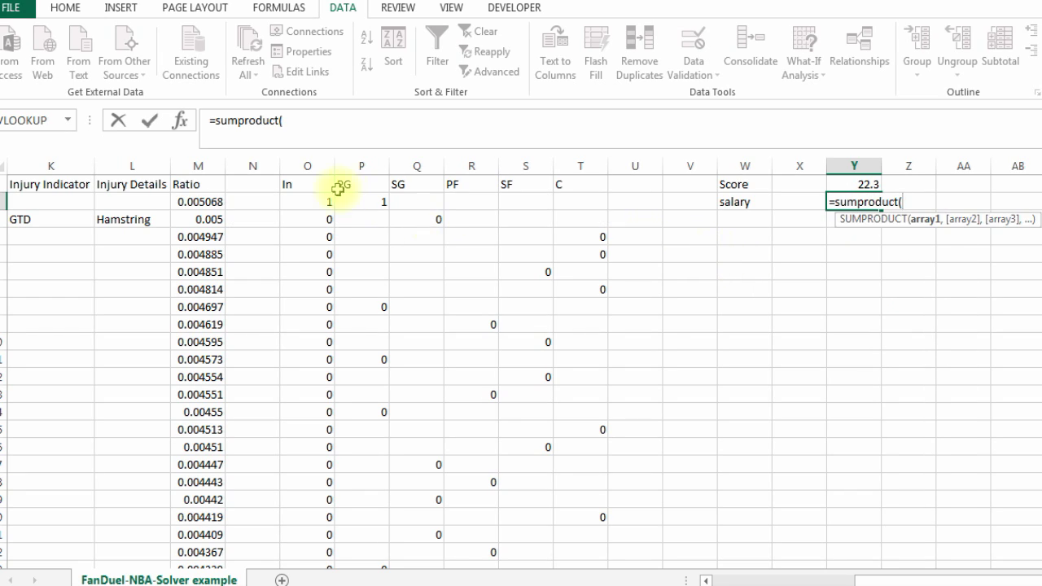
drag(308, 201, 325, 535)
text(,)
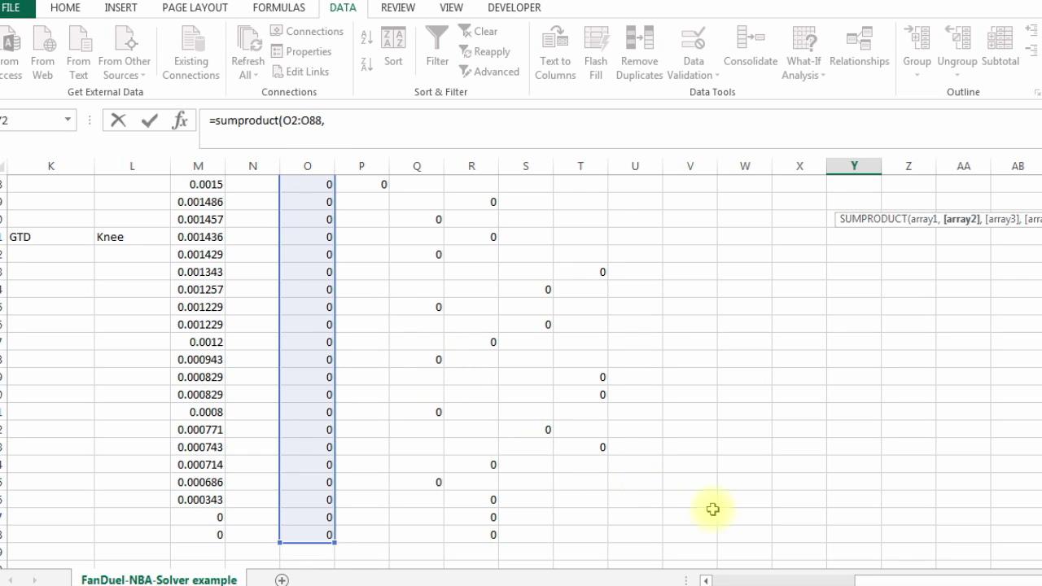
click(767, 582)
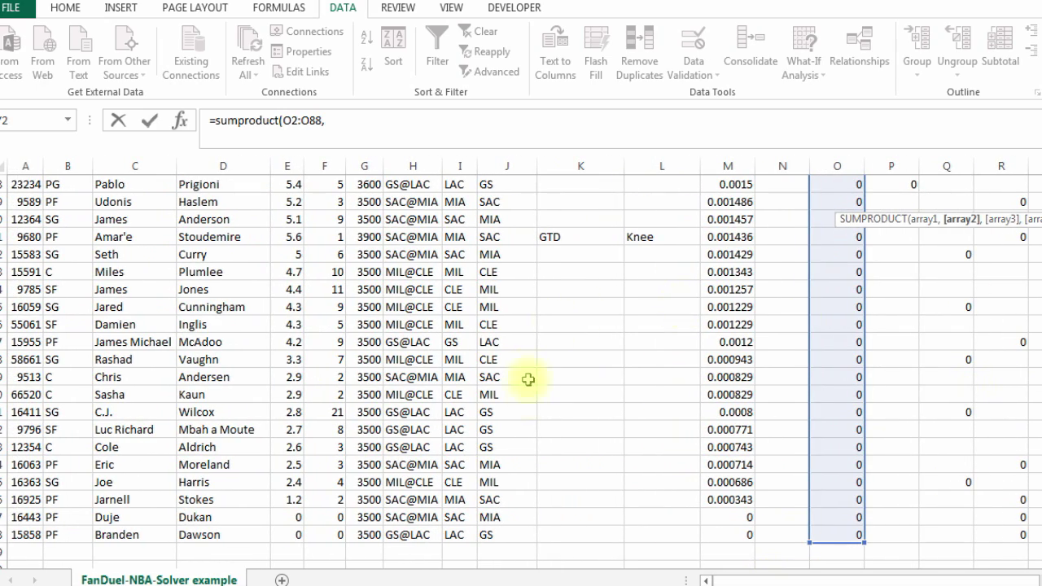
scroll(407, 372, up, 20)
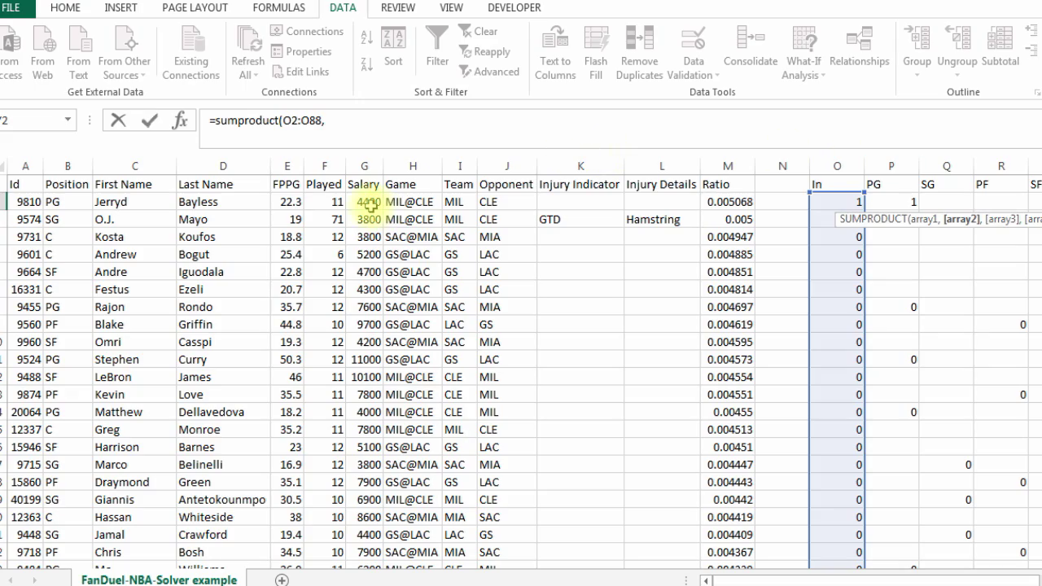
drag(366, 202, 368, 538)
click(382, 122)
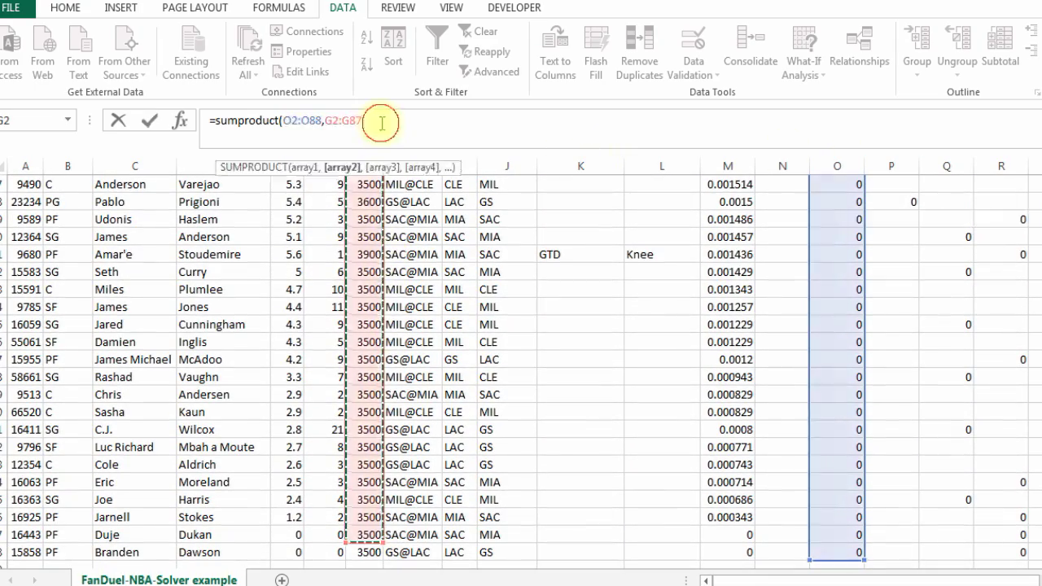
key(BackSpace)
text(8)
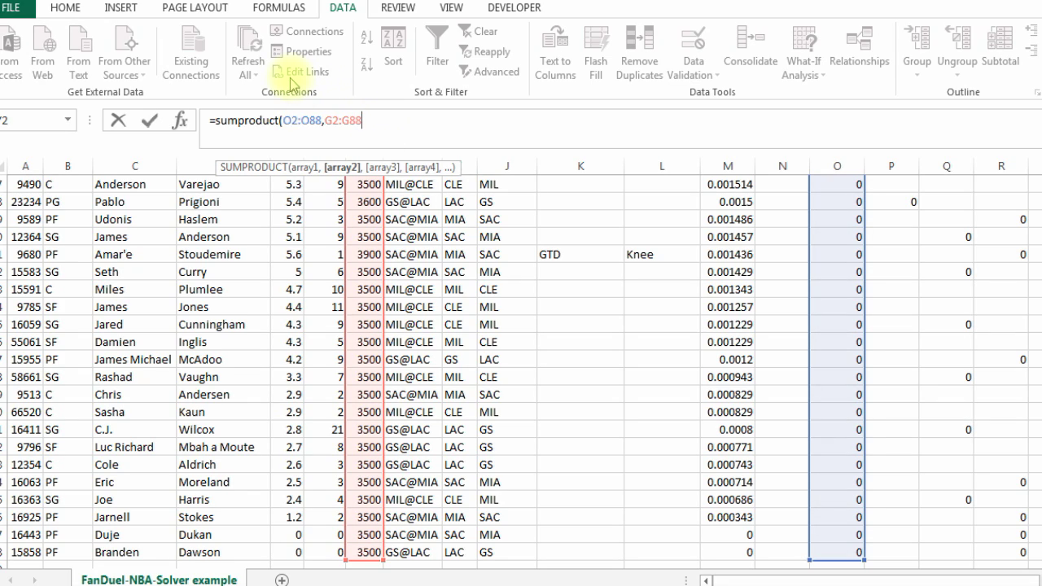
click(396, 123)
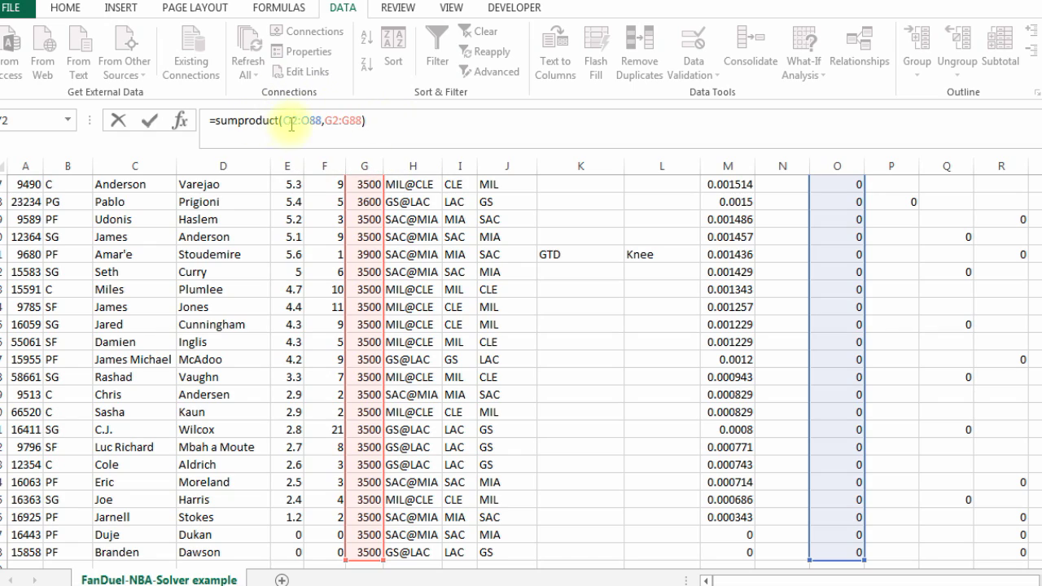
key(Return)
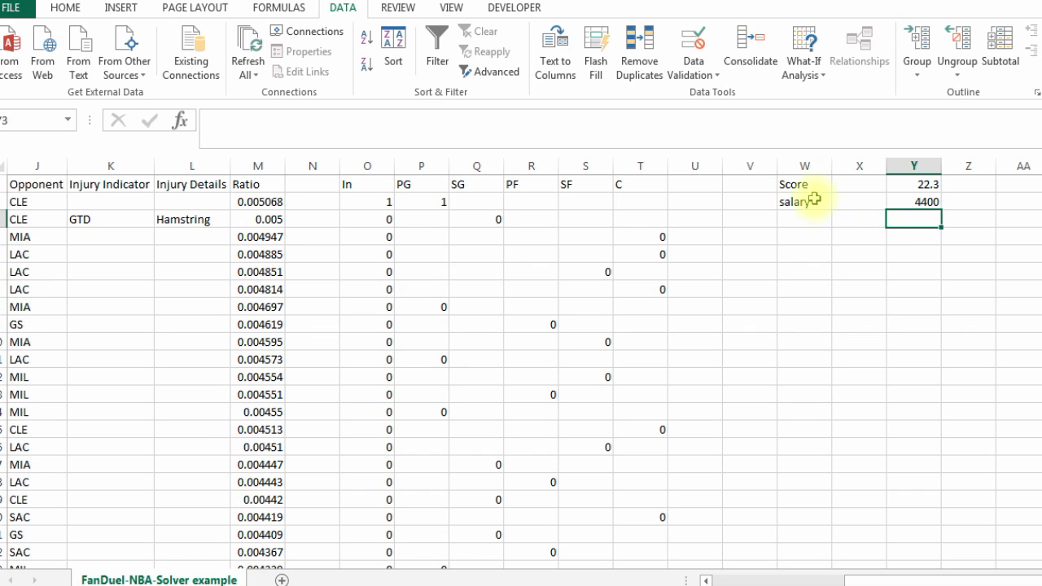
Review the Y2 salary total, which shows 4400.
click(922, 202)
drag(877, 578, 708, 579)
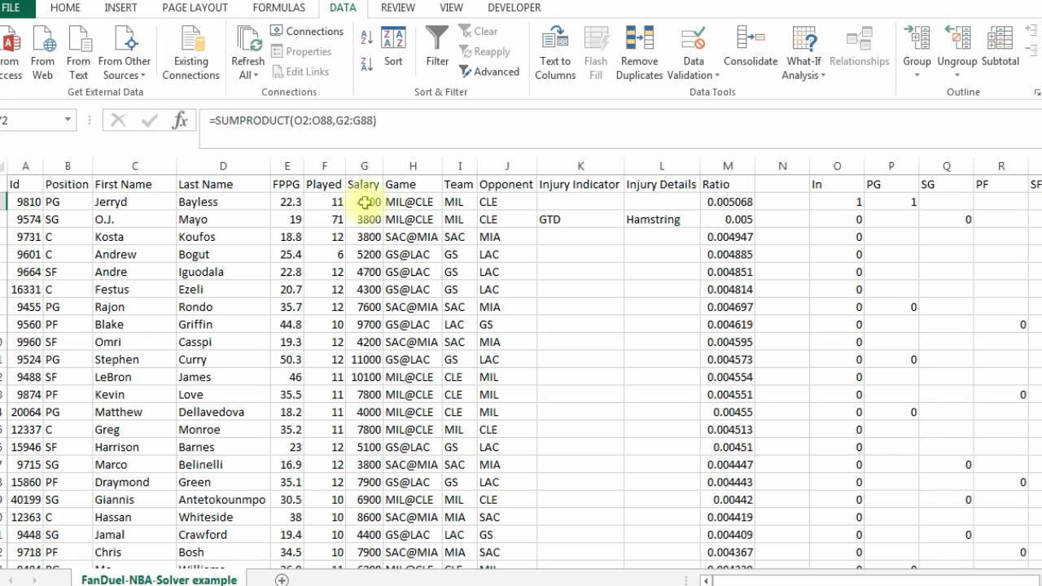
drag(761, 580, 961, 577)
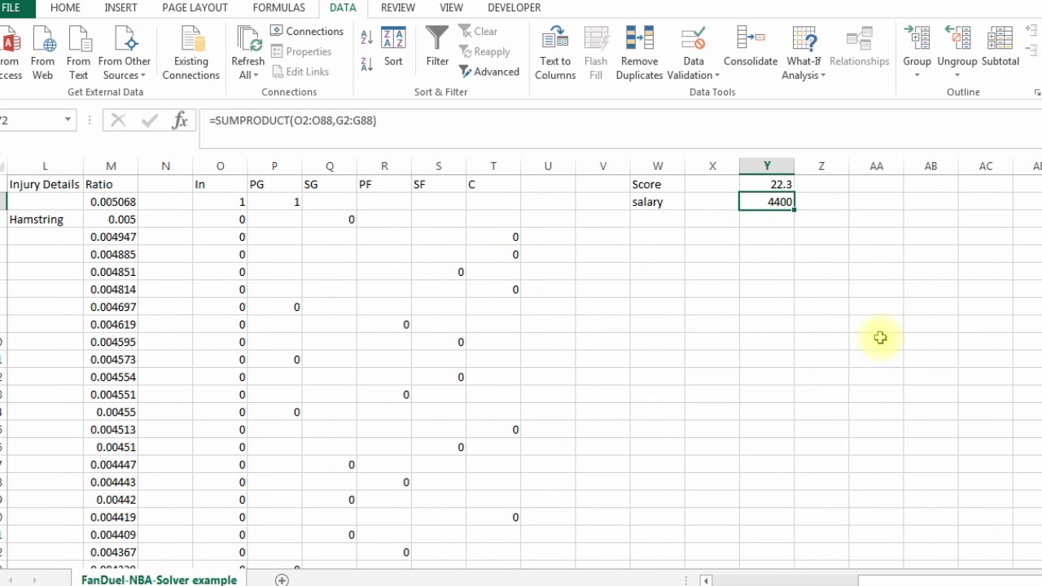
Add the label 'players' in W3 below salary.
click(665, 225)
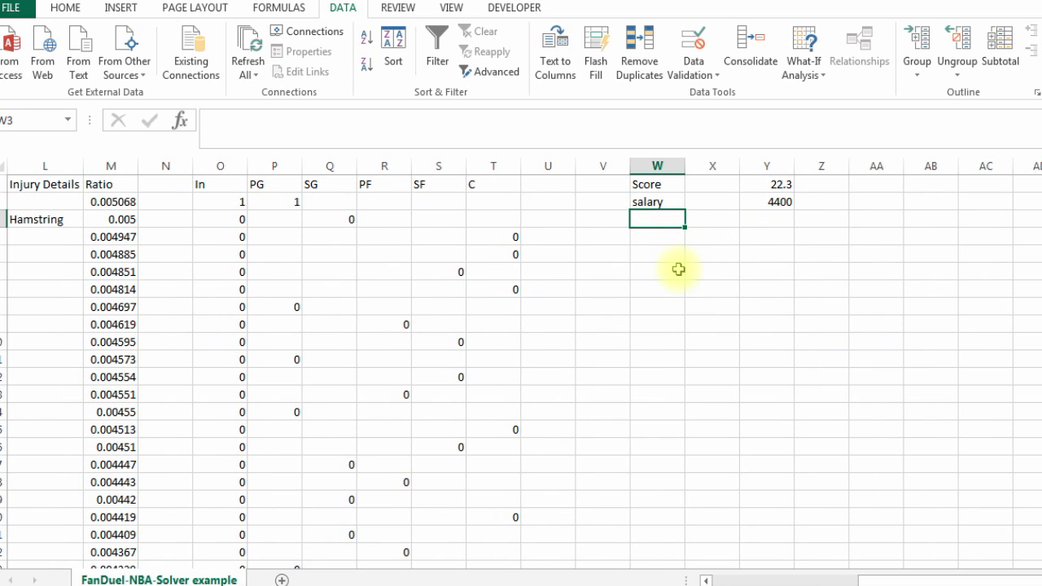
text(players)
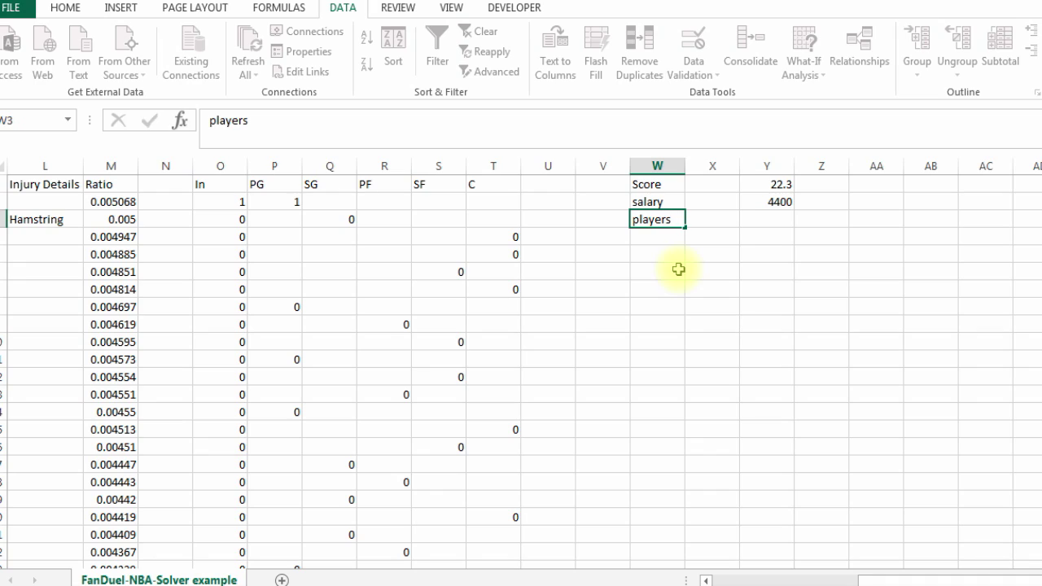
key(Tab)
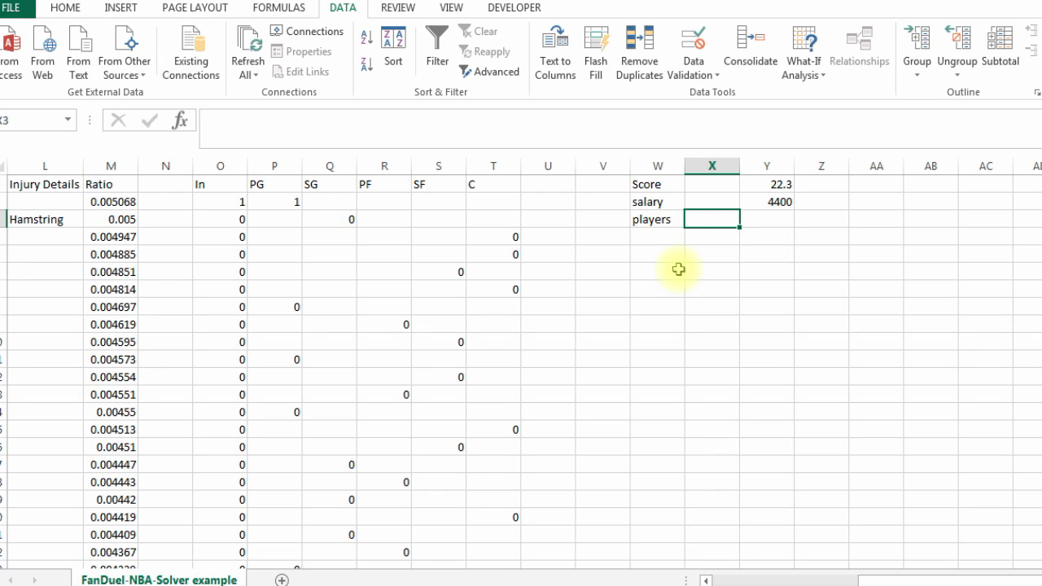
Set the limits: 60000 salary cap in X2 and 9 players in X3.
key(Up)
key(Left)
key(Right)
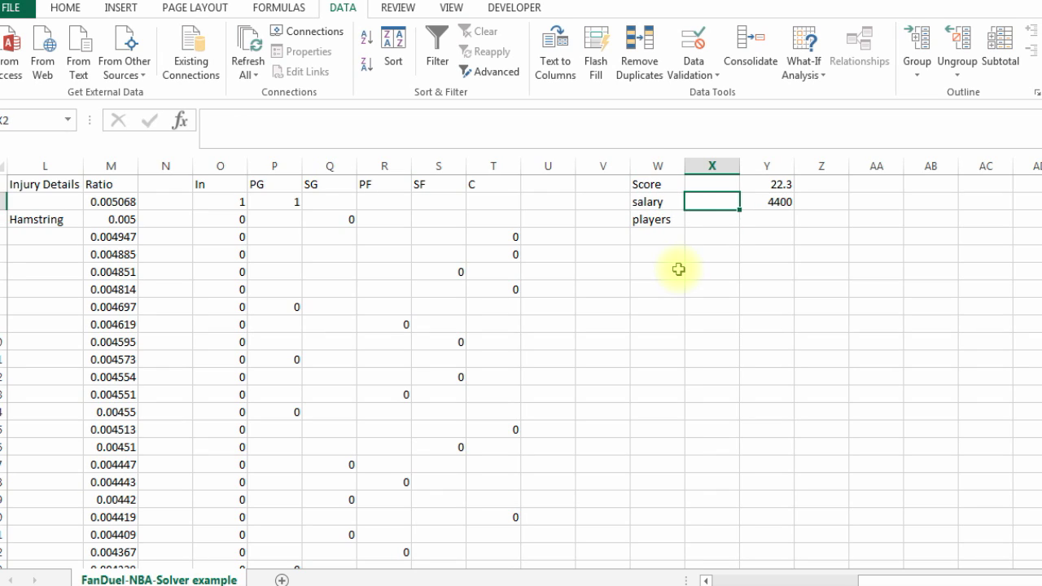
text(60000)
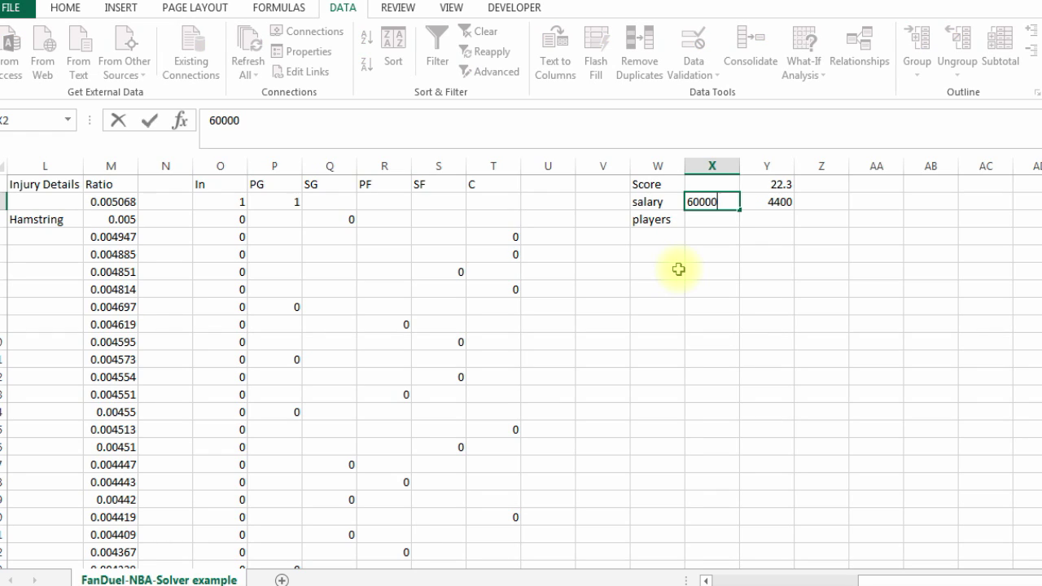
key(Return)
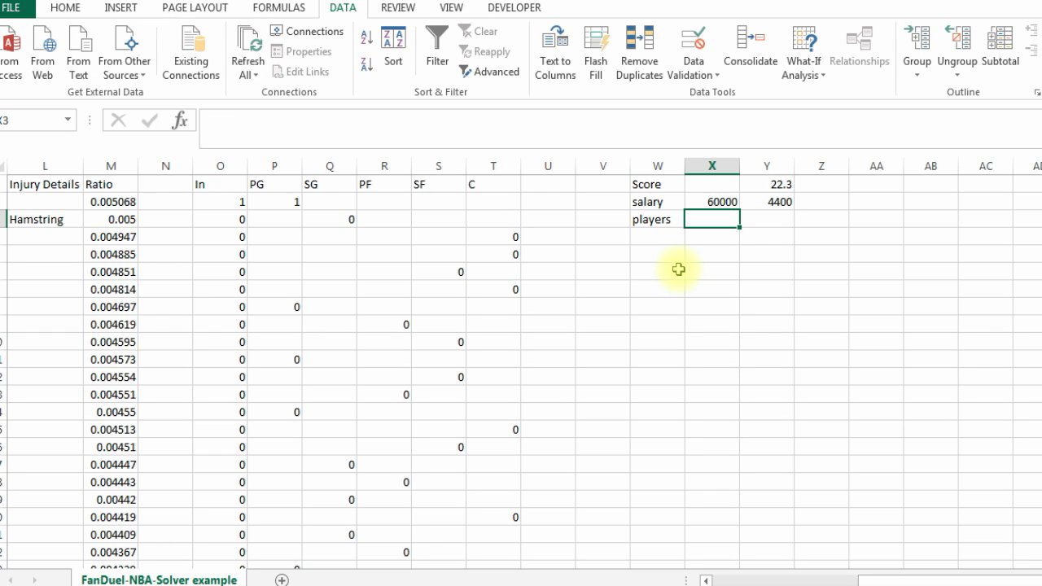
click(717, 200)
click(767, 206)
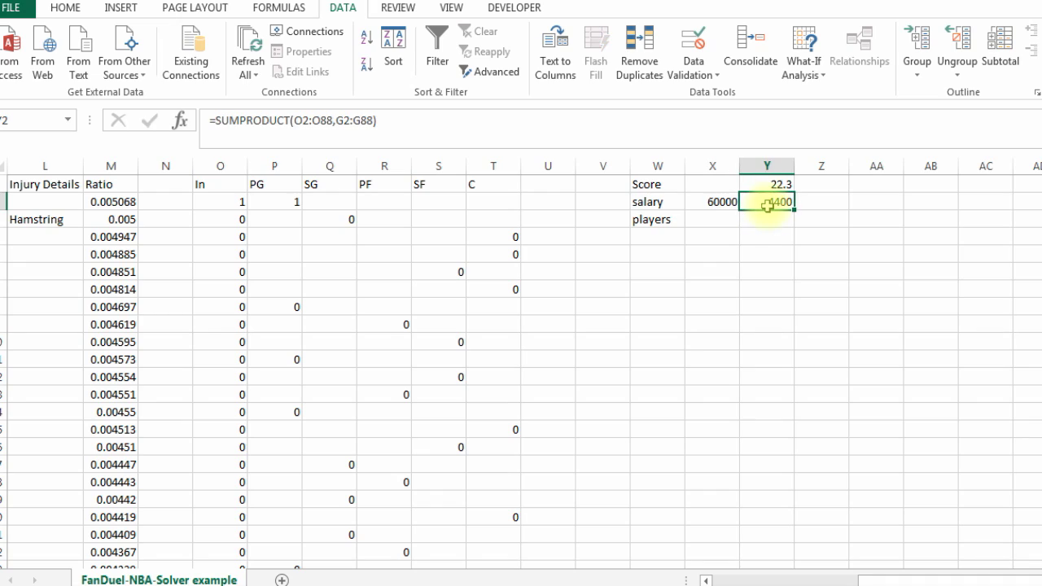
click(721, 202)
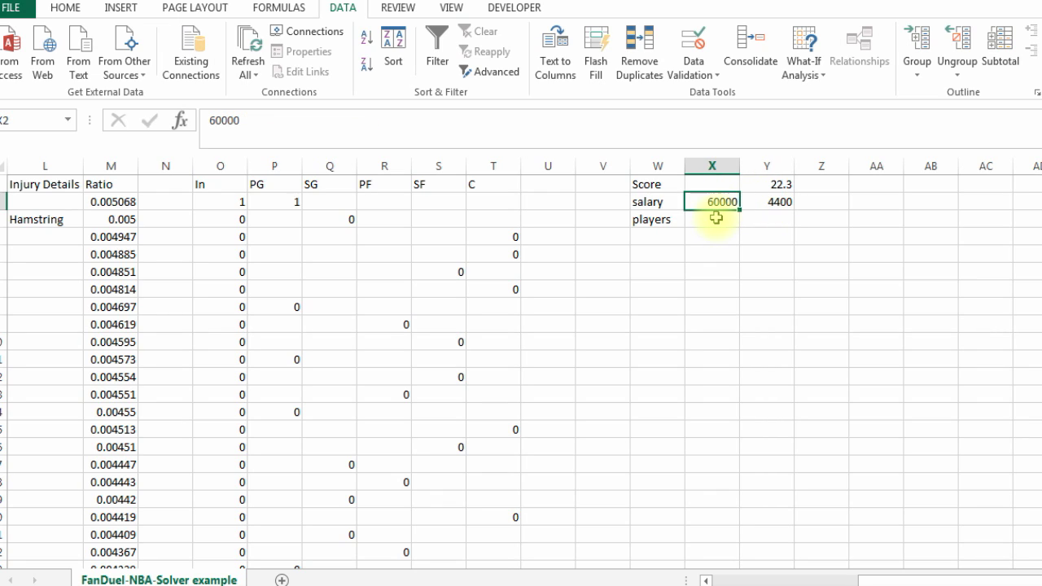
click(716, 218)
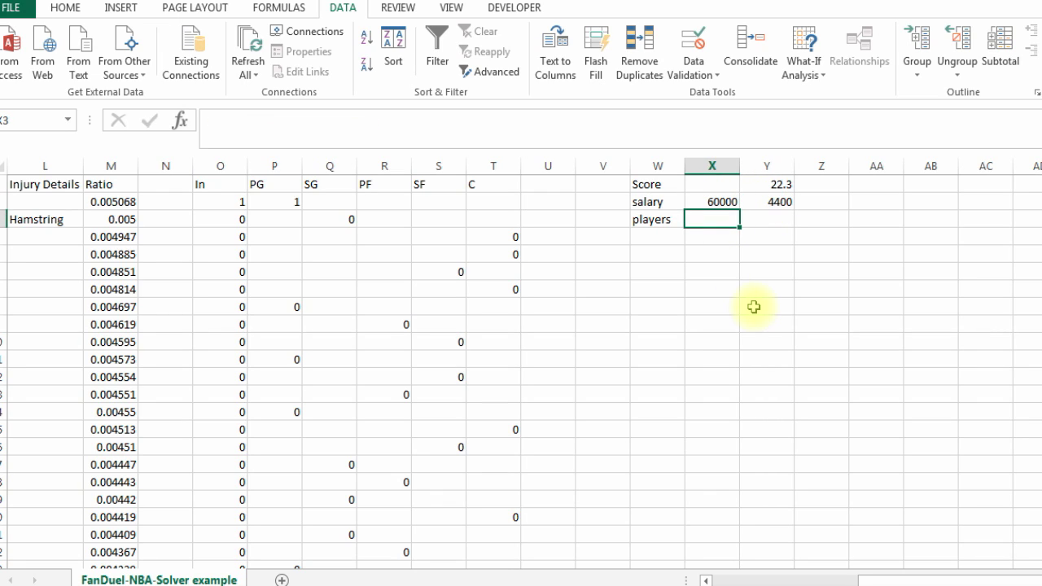
text(9)
click(764, 218)
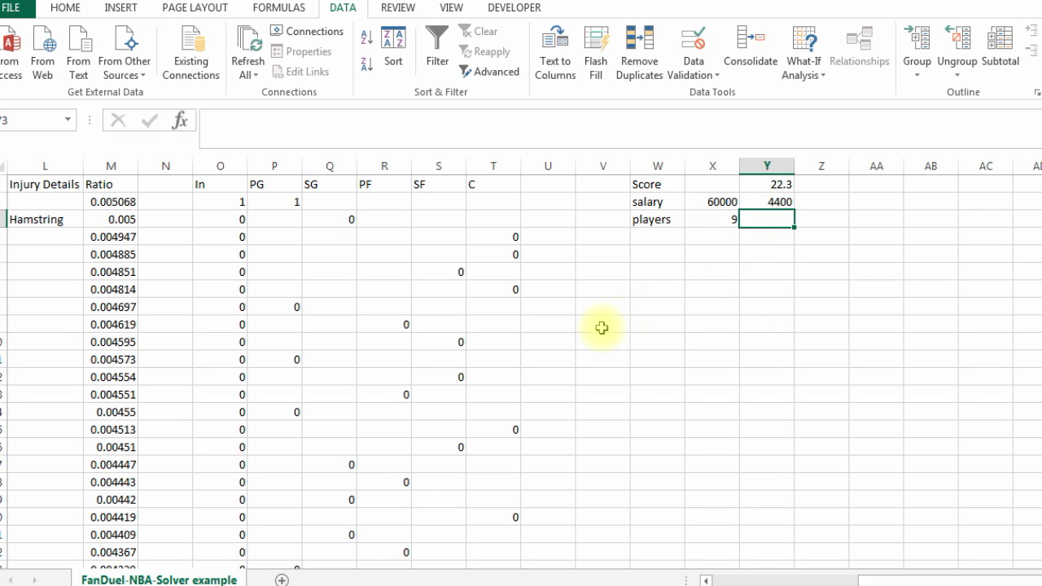
Enter =SUM(O2:O88) in Y3 to count the picked players.
text(=sum()
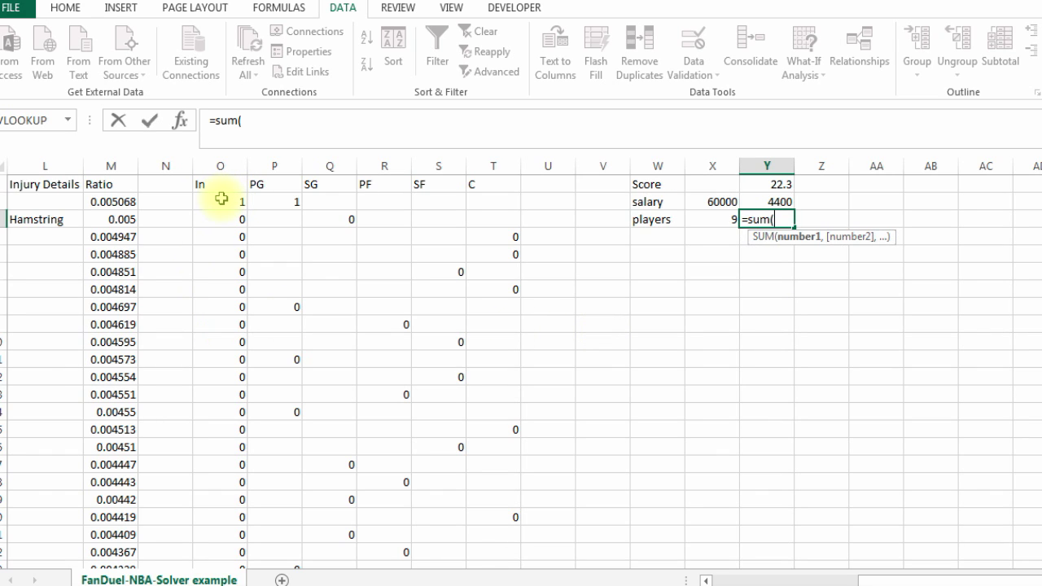
drag(220, 199, 241, 550)
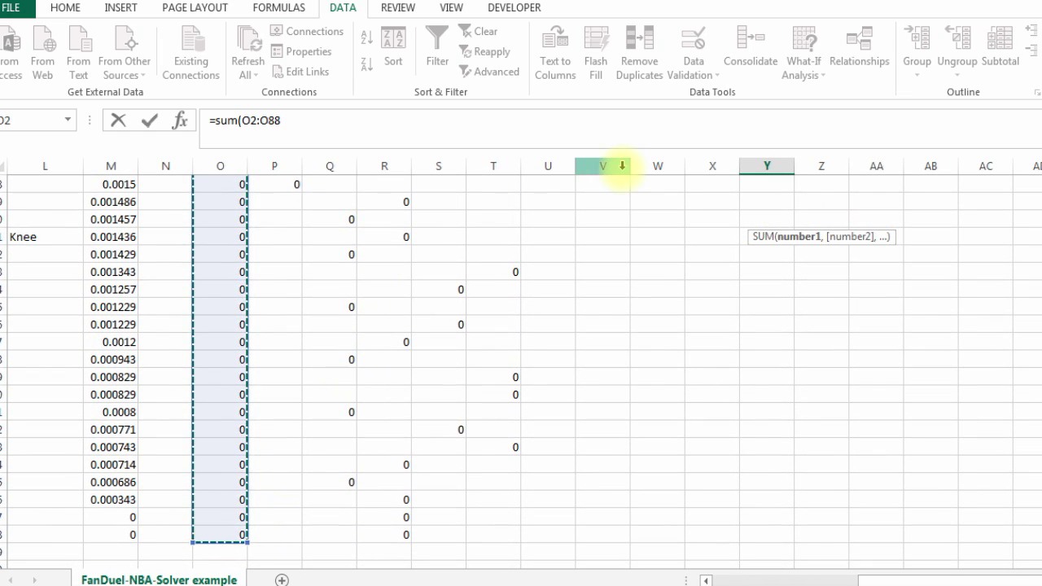
key(Return)
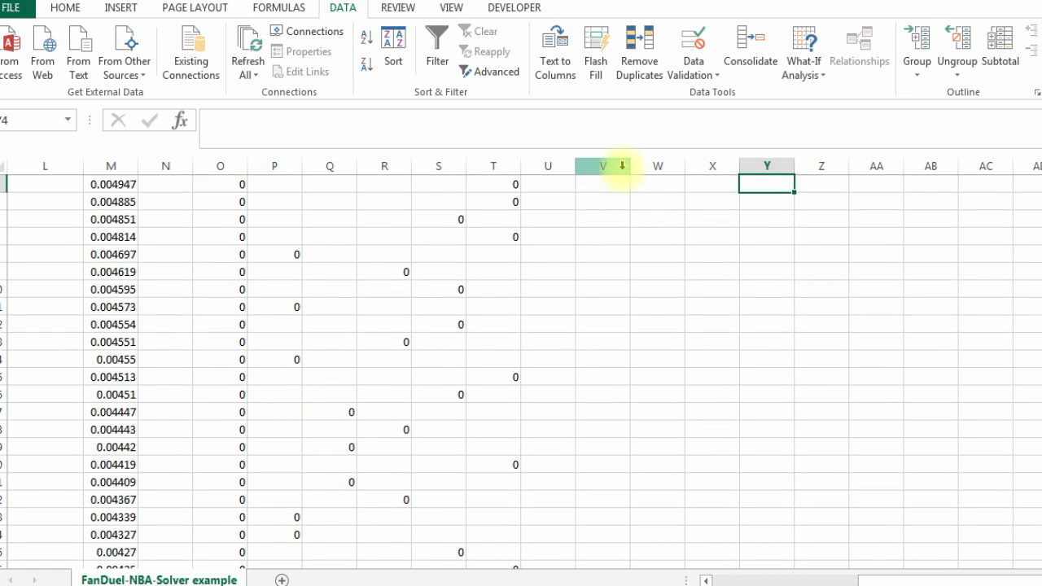
key(Up)
key(Up)
key(Up)
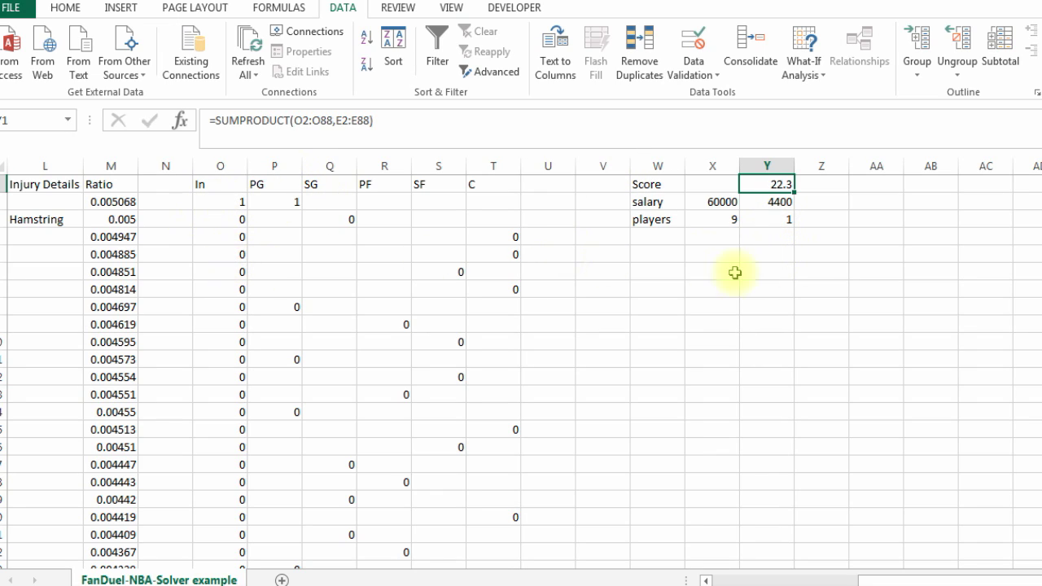
Add position labels PG, SG, PF, SF and C in column W.
click(663, 258)
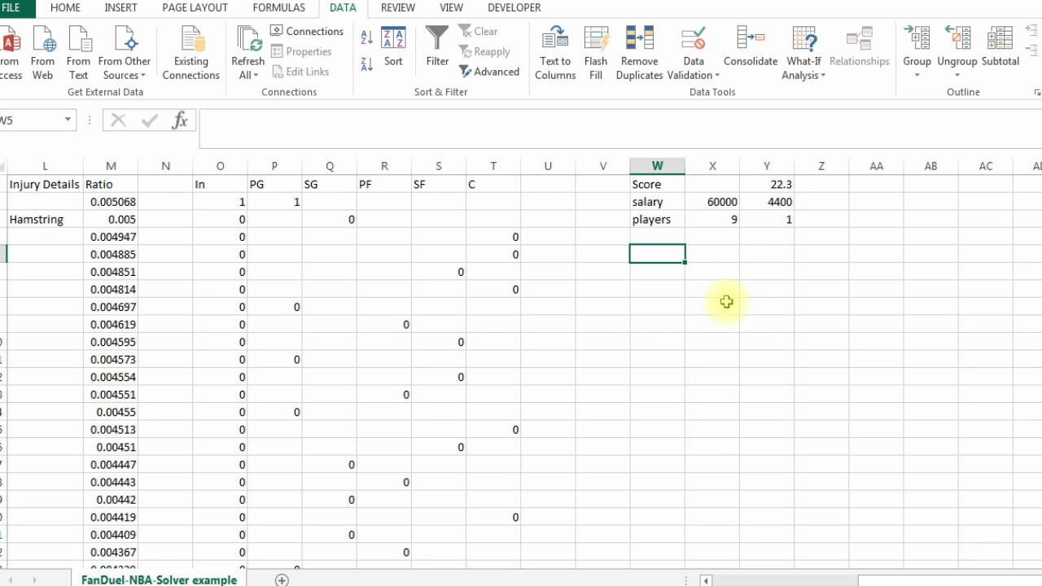
text(PG)
key(Return)
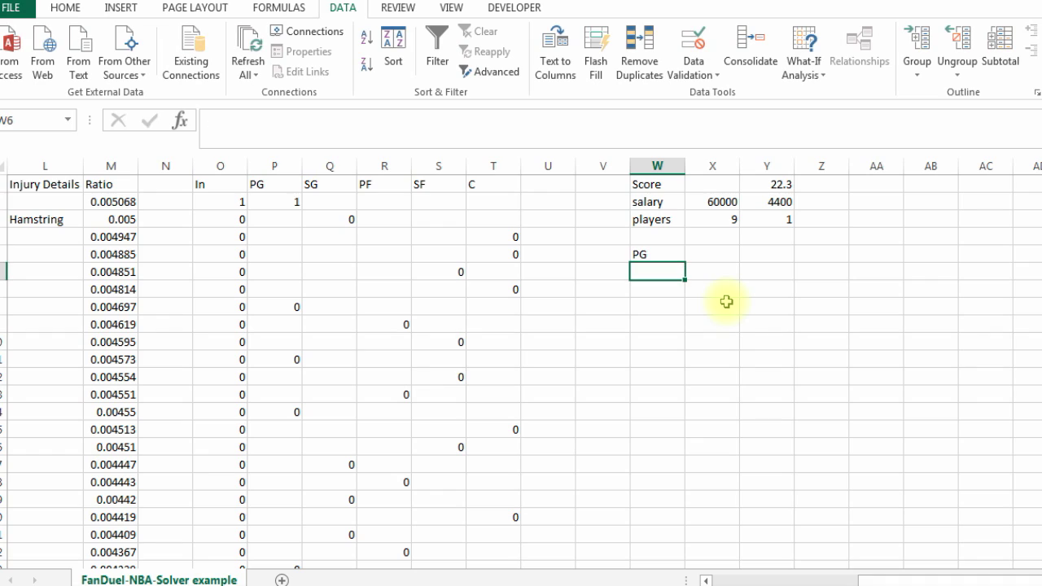
text(SG)
key(Return)
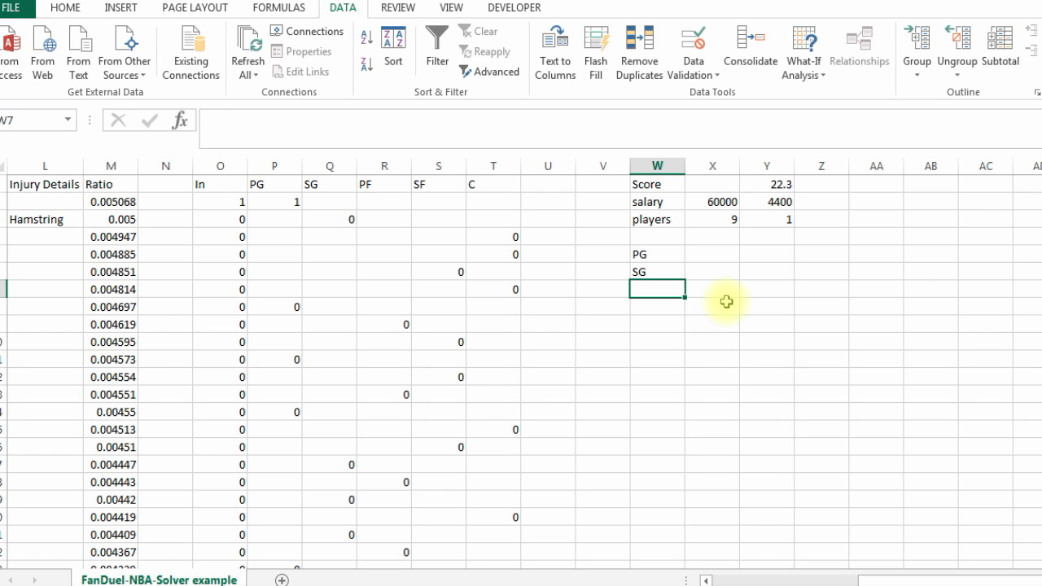
text(PF)
key(Return)
text(SF)
key(Return)
text(C)
key(Up)
key(Up)
key(Up)
key(Up)
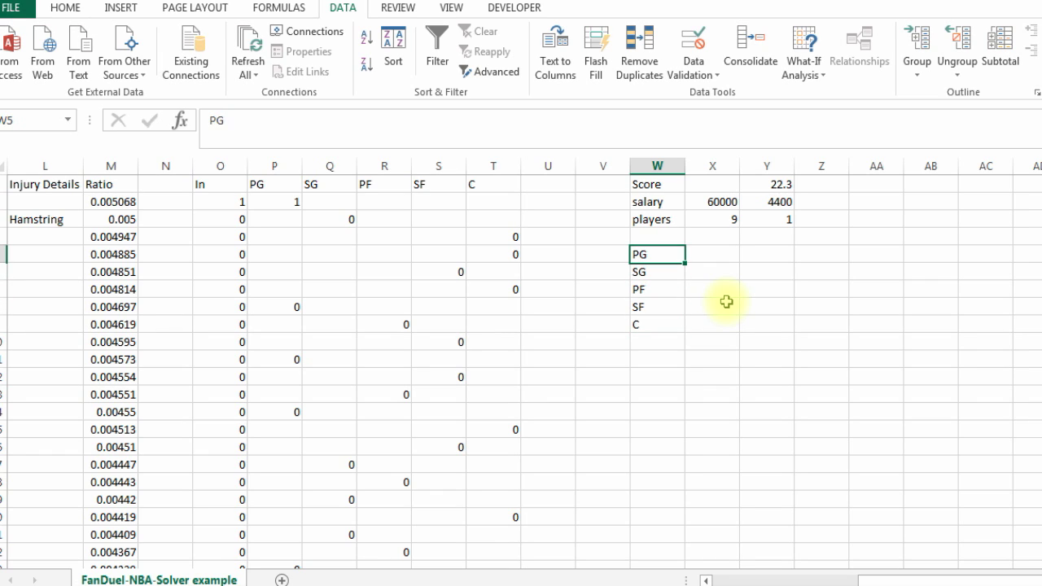
Enter position limits 2, 2, 2, 2 and 1 beside the labels.
key(Right)
text(2)
key(Return)
text(2)
key(Return)
text(2)
key(Return)
text(2)
key(Return)
text(1)
key(Return)
key(Right)
key(Right)
key(Up)
Add PG and SG count formulas =SUM(P2:P88) and =SUM(Q2:Q88) in column Y.
key(Left)
key(Up)
key(Up)
key(Up)
key(Up)
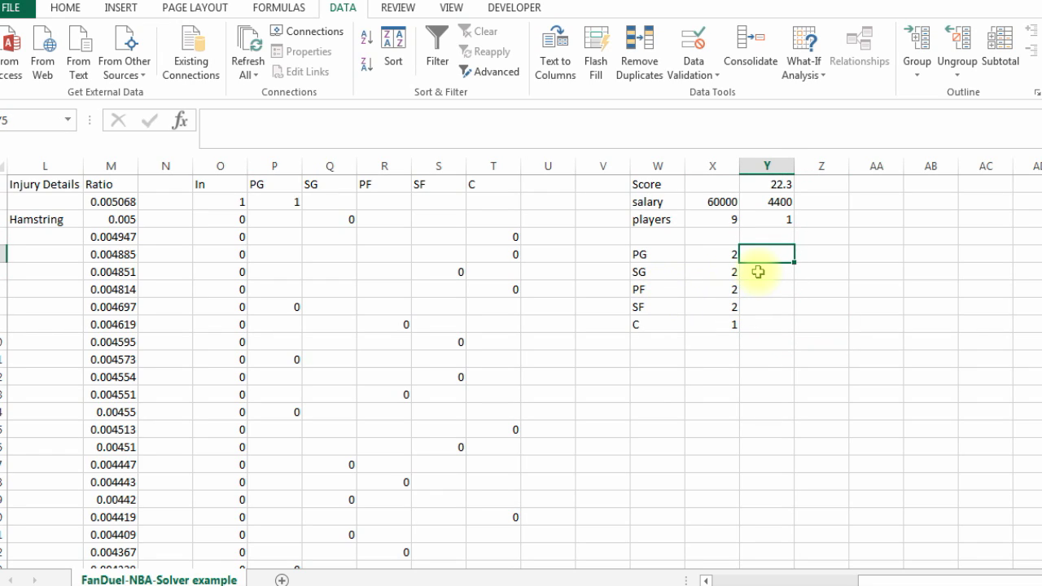
text(=sum)
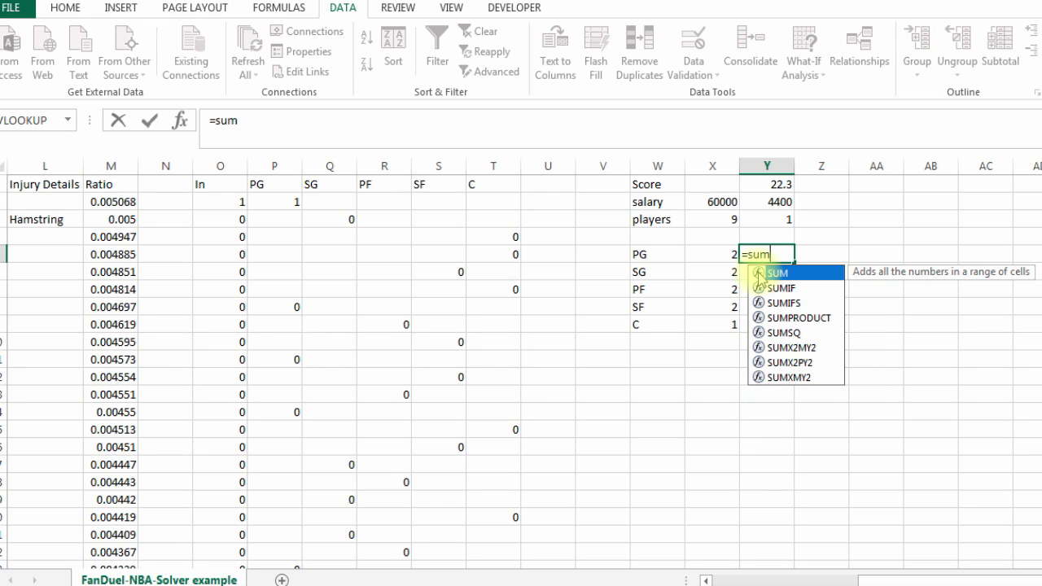
text(()
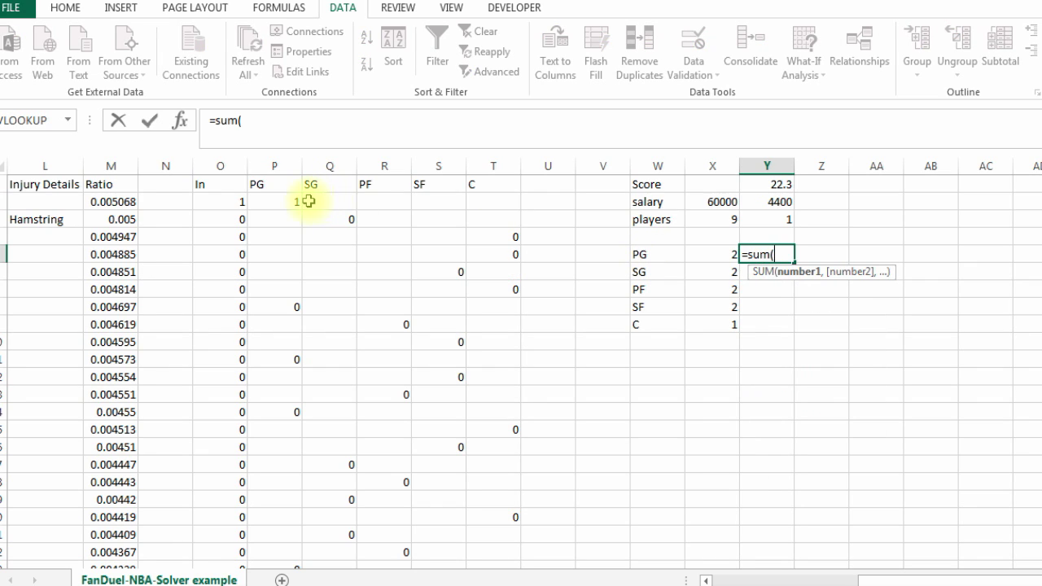
drag(298, 203, 281, 538)
key(Return)
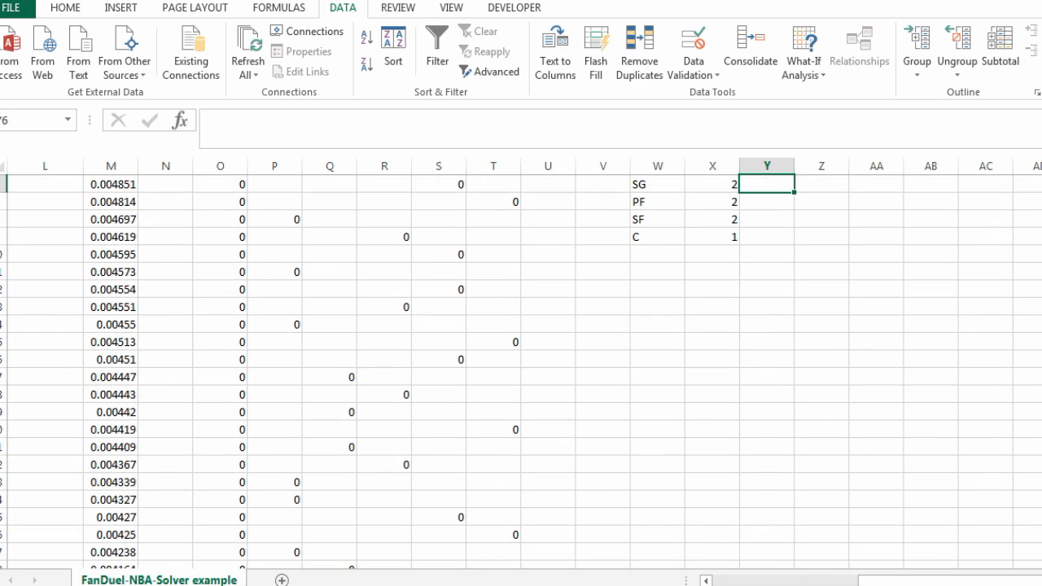
key(Up)
key(Up)
key(Up)
key(Up)
key(Up)
key(Down)
key(Down)
key(Down)
key(Down)
key(Left)
key(Down)
key(Right)
text(=sum()
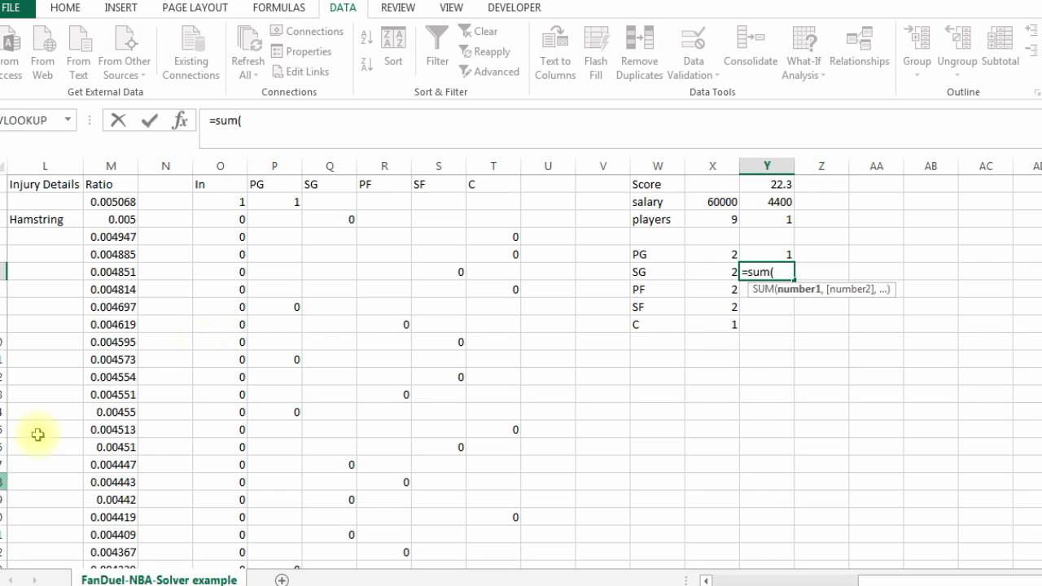
drag(331, 205, 329, 566)
key(Return)
Add PF, SF and C count formulas summing R2:R88, S2:S88 and T2:T88.
scroll(521, 366, up, 1)
key(Up)
scroll(521, 366, up, 1)
key(Down)
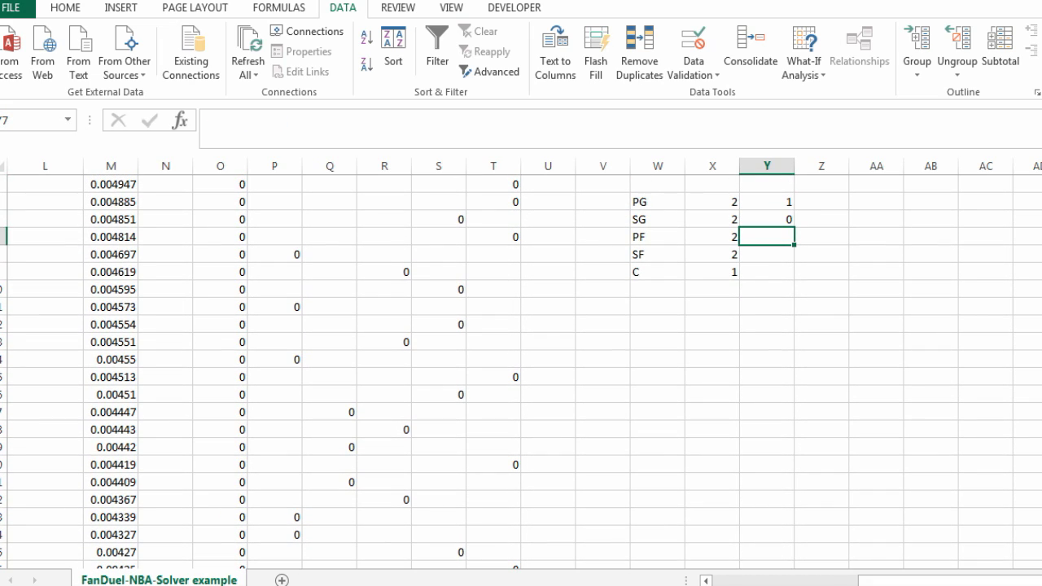
text(=sum()
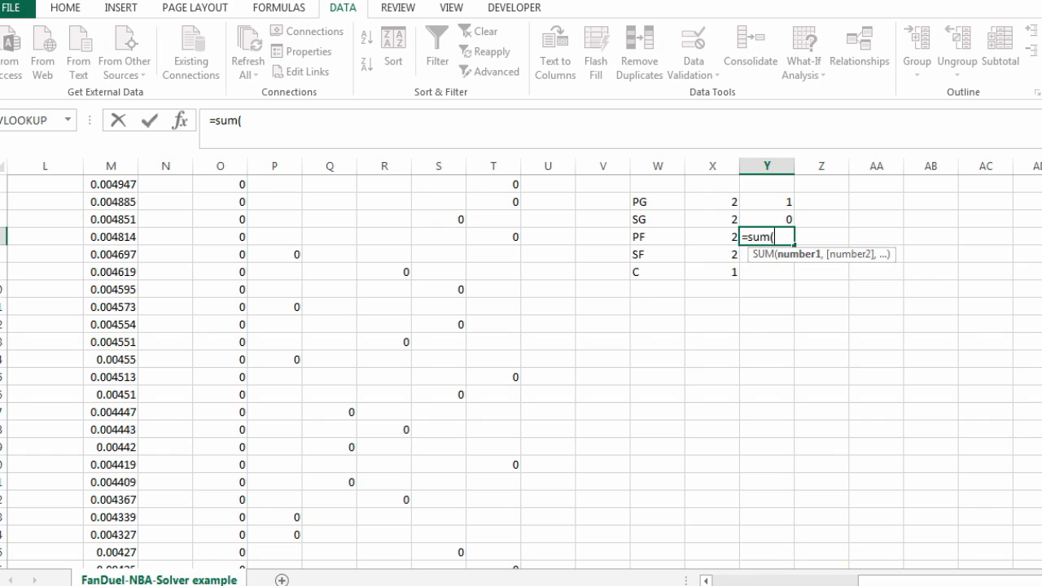
scroll(988, 190, up, 1)
drag(385, 206, 385, 543)
key(Return)
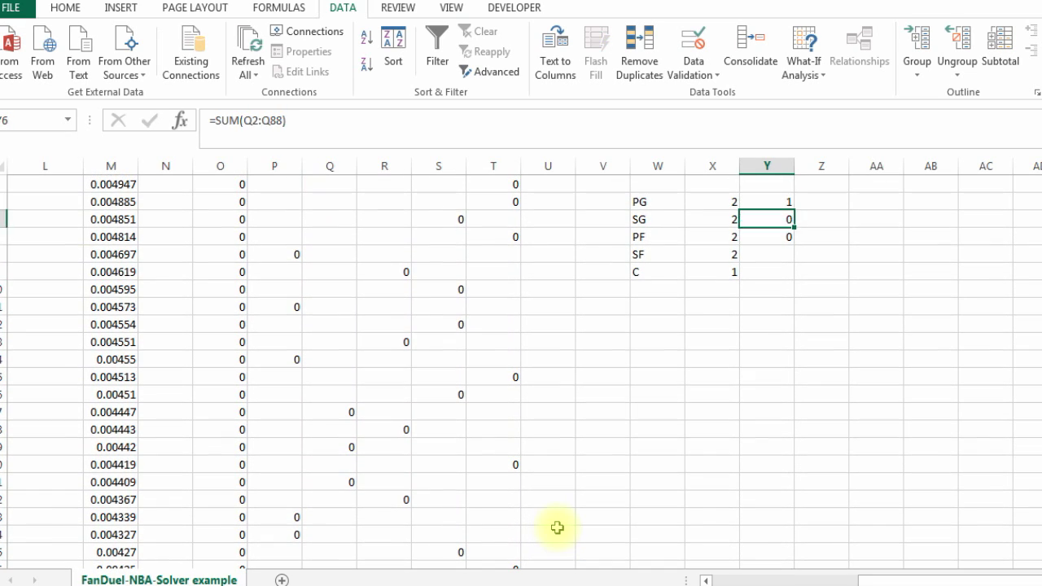
key(Down)
key(Down)
text(=sum()
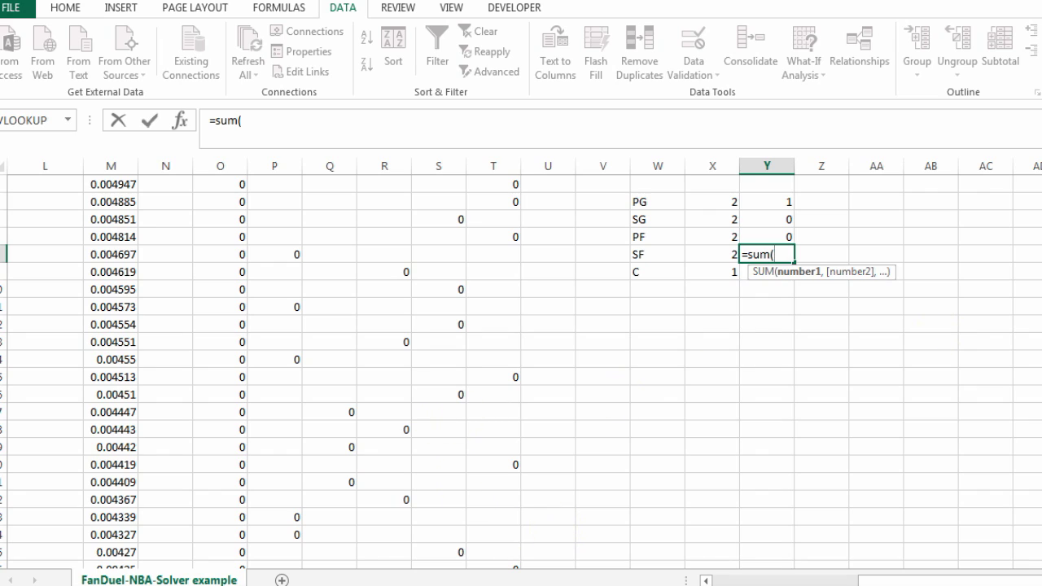
scroll(1000, 154, up, 1)
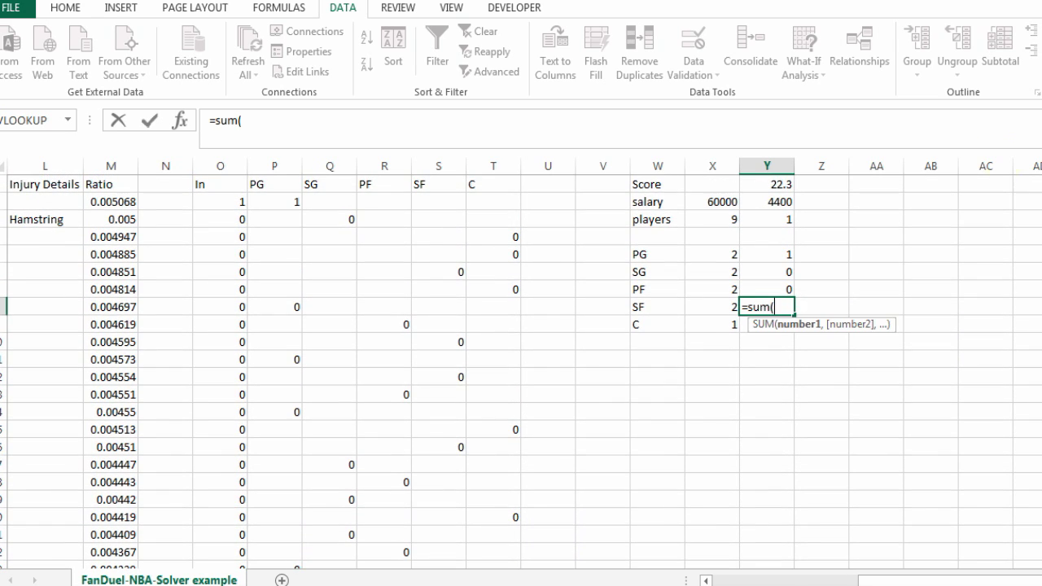
click(437, 210)
drag(437, 210, 467, 544)
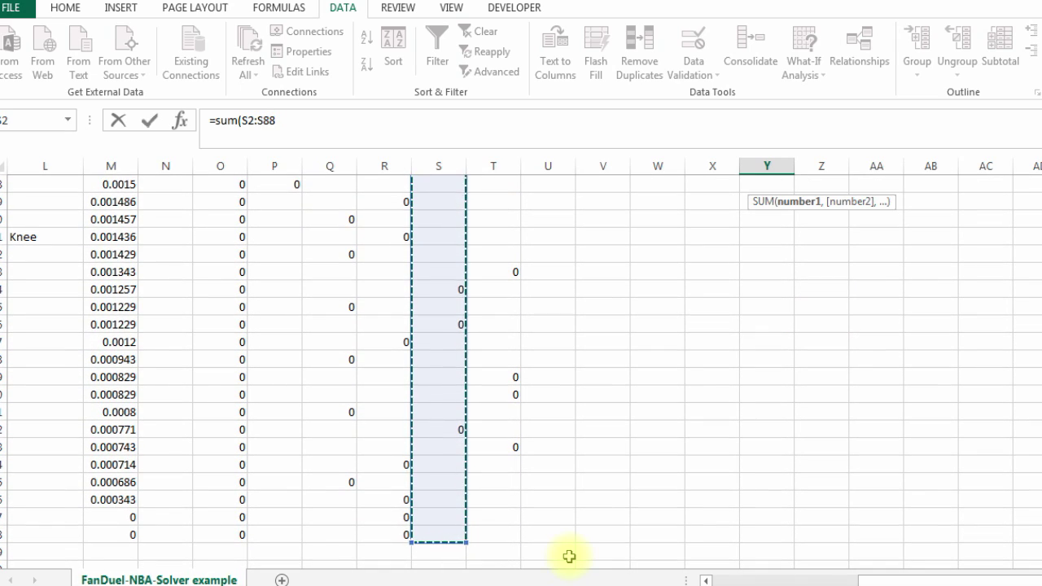
key(Return)
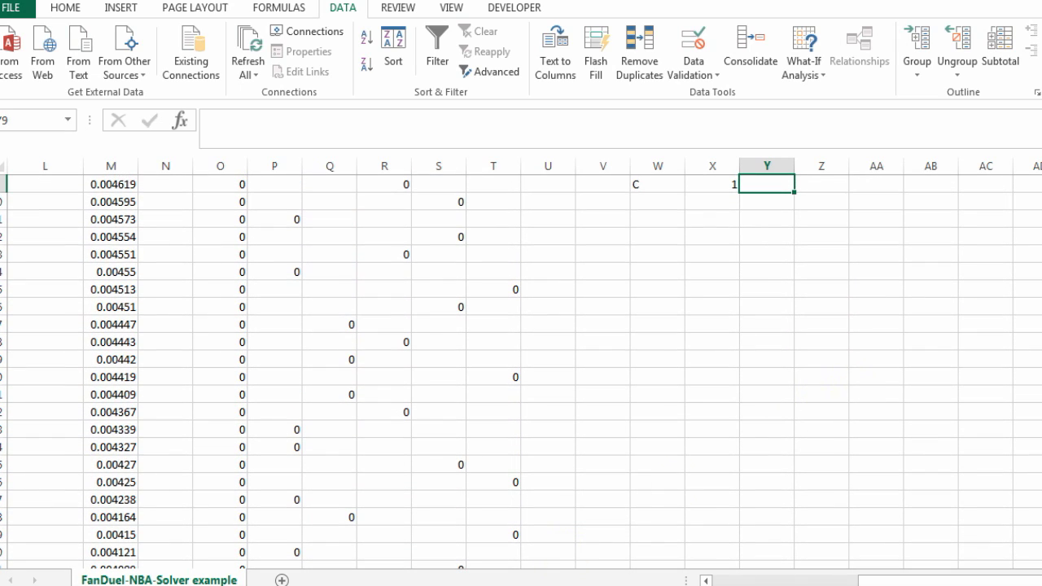
text(=)
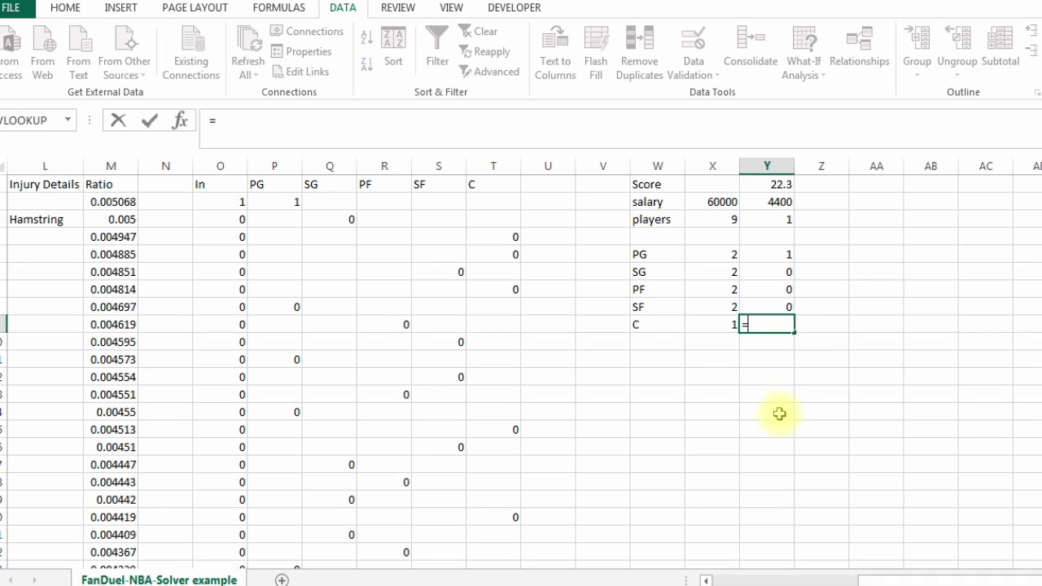
text(sum()
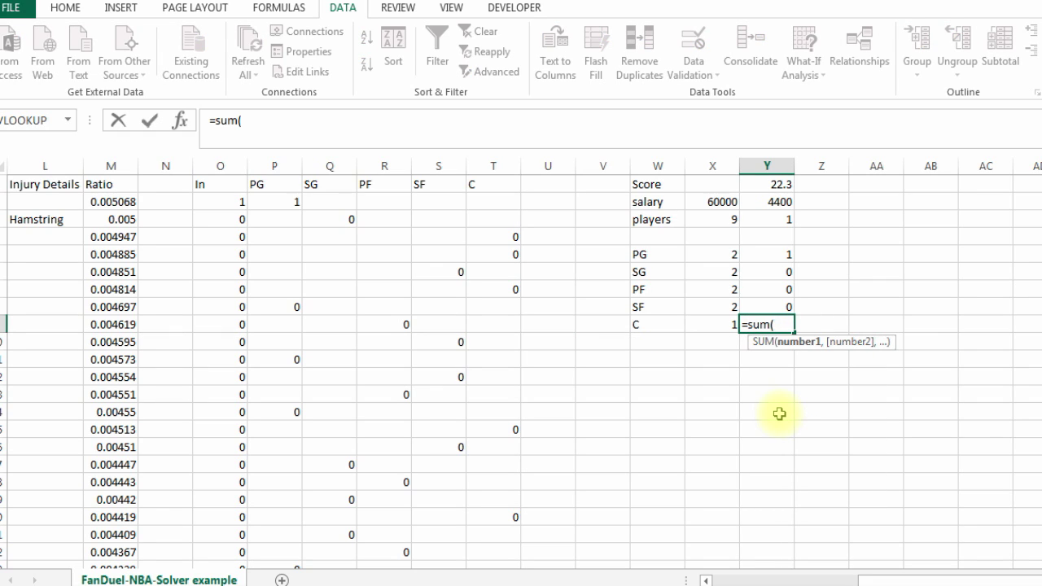
drag(489, 202, 497, 535)
key(Return)
key(Up)
key(Up)
key(Up)
key(Up)
key(Up)
key(Up)
key(Up)
key(Up)
key(Up)
Test the totals by entering 1 as a trial pick in O7.
scroll(641, 530, up, 1)
key(Down)
key(Down)
key(Down)
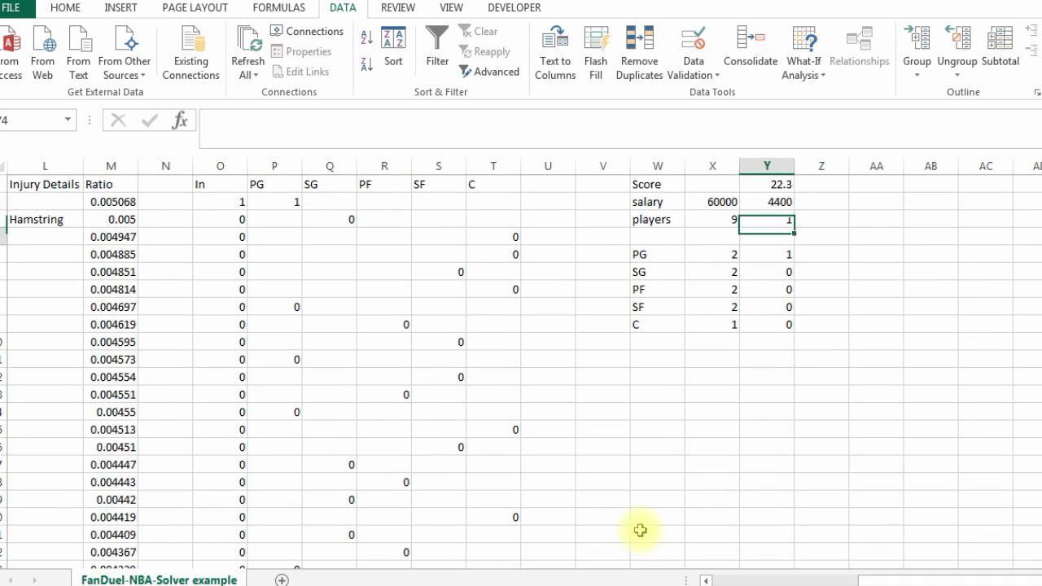
key(Down)
key(Down)
key(Down)
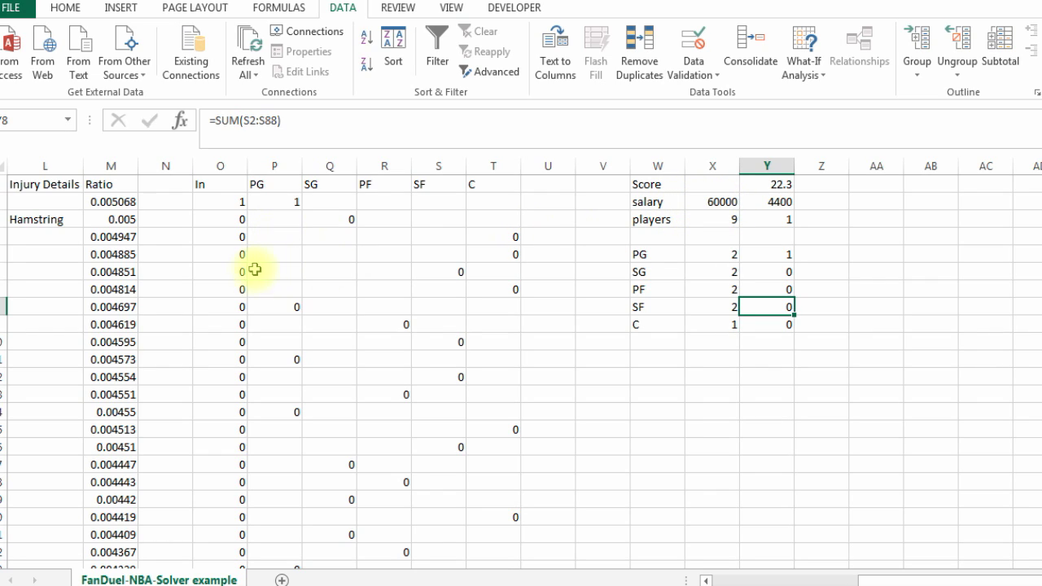
click(235, 292)
text(1)
key(Return)
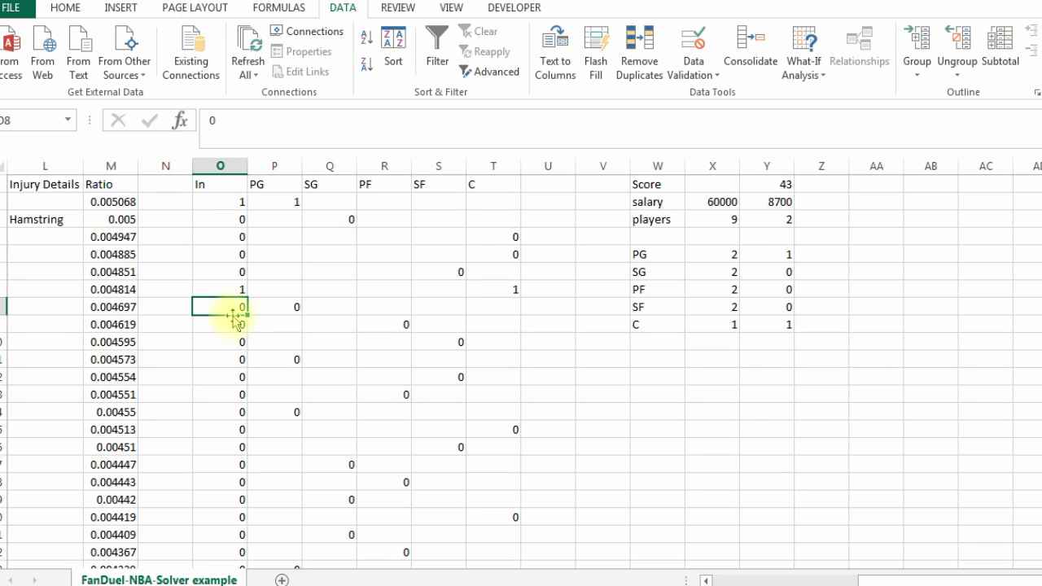
Reset the In values in O2:O8 to 0 so all totals read 0.
drag(247, 312, 244, 217)
click(245, 205)
text(0)
key(Return)
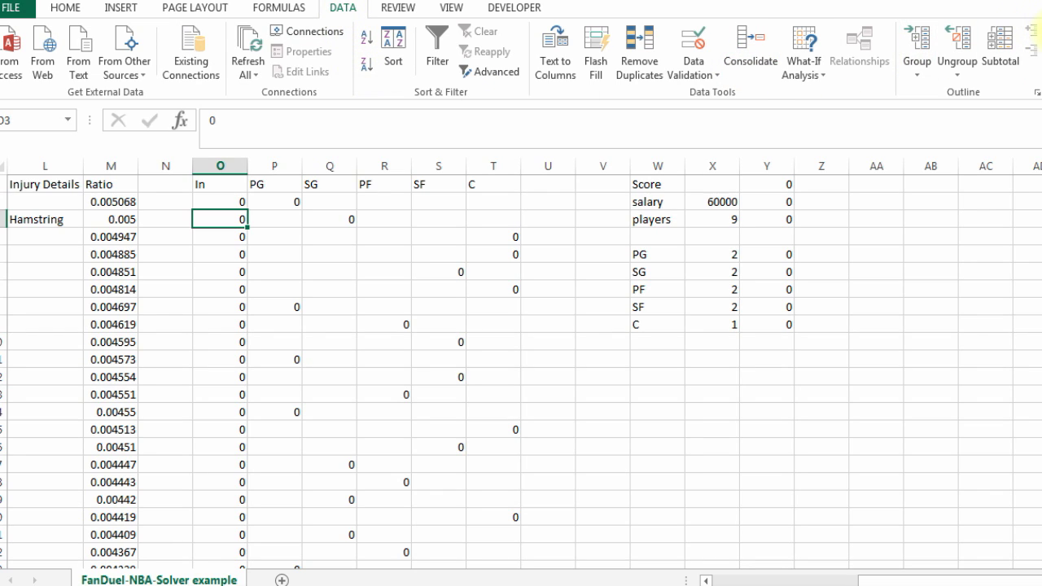
In Solver, set objective $Y$1 to Max with changing cells $O$2:$O$88.
click(1032, 37)
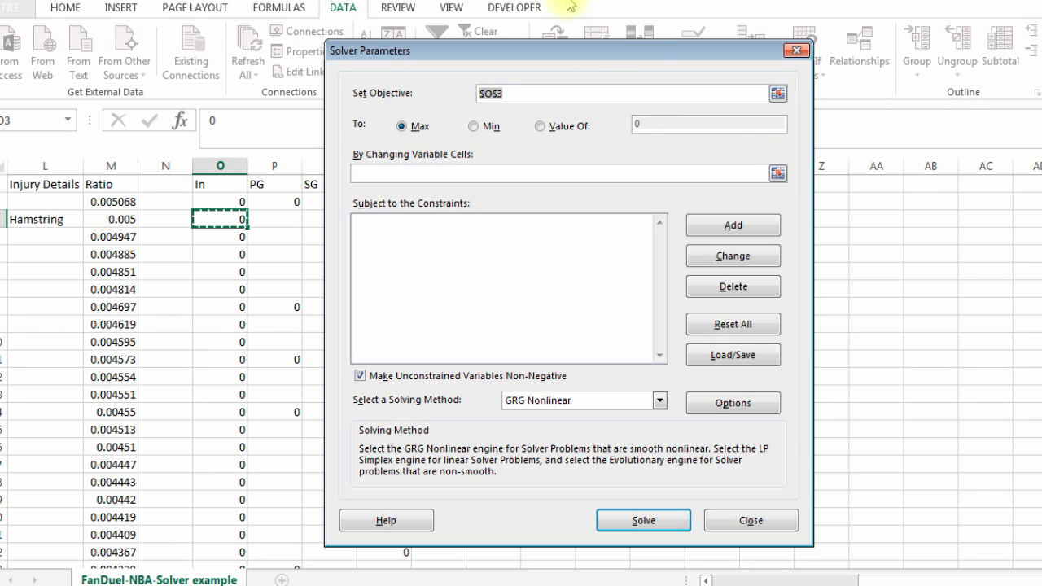
drag(569, 50, 307, 65)
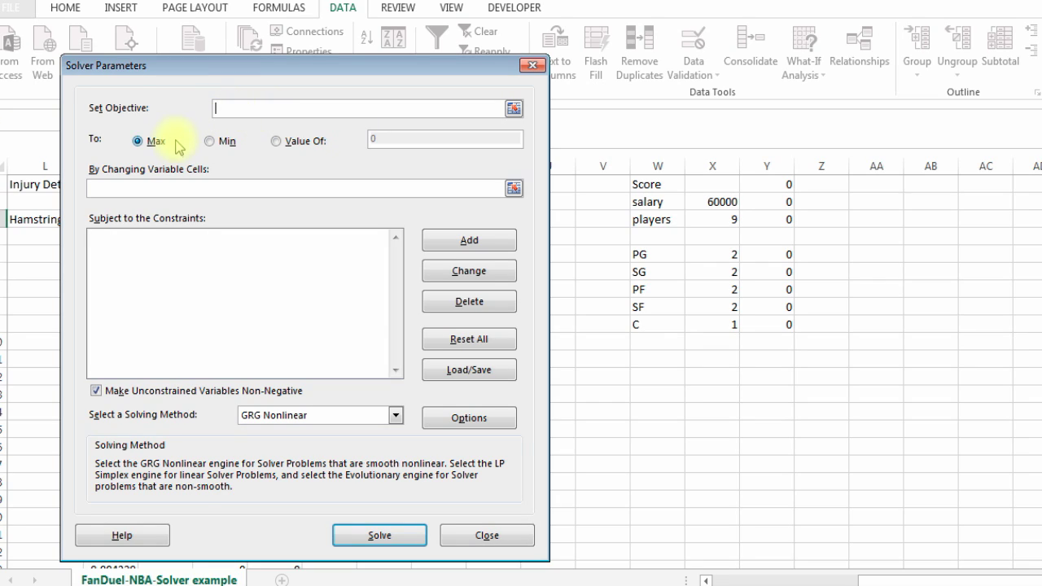
click(778, 187)
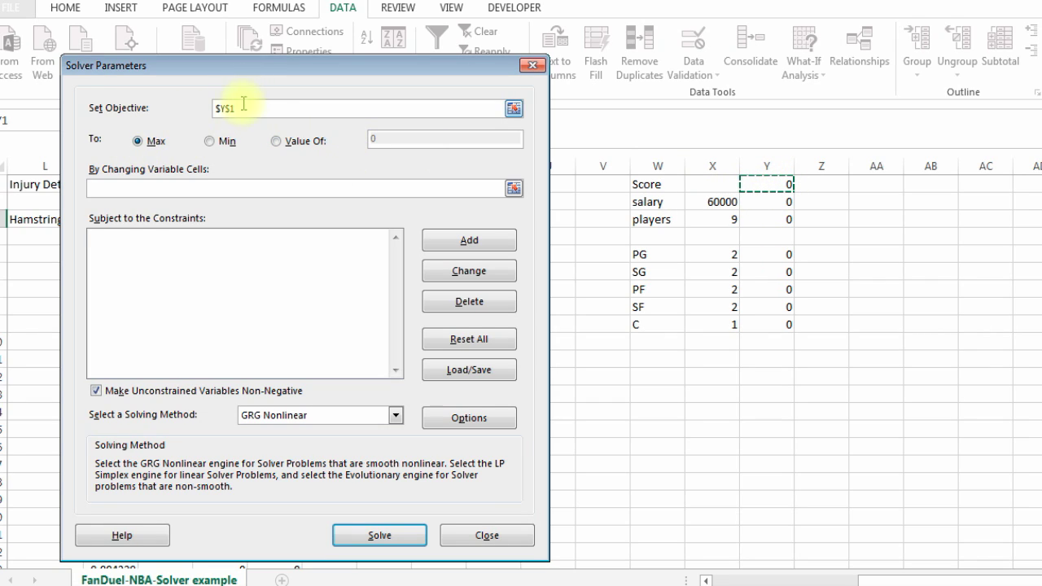
click(124, 188)
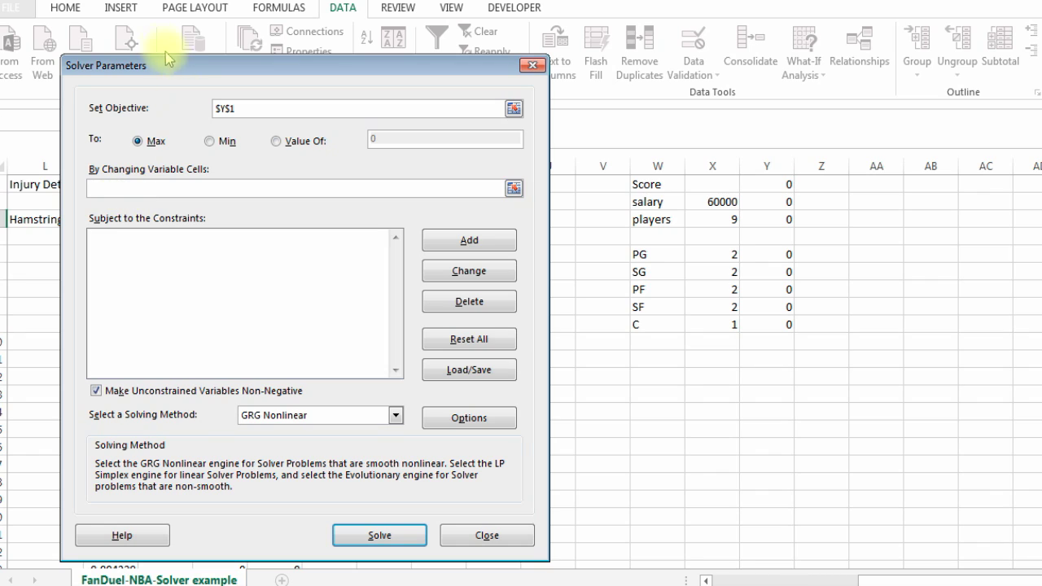
drag(148, 68, 560, 86)
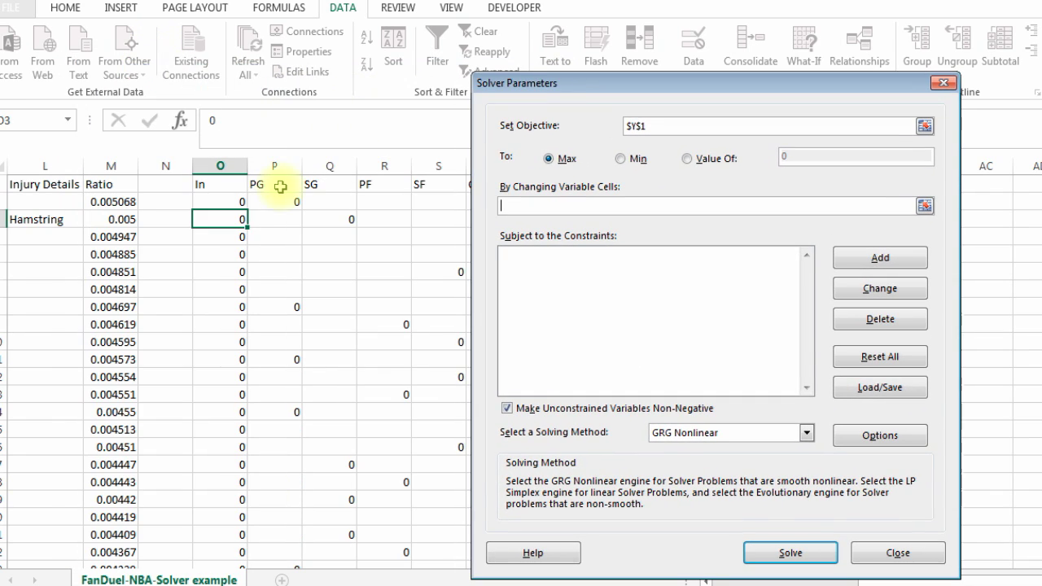
click(223, 198)
drag(223, 198, 235, 581)
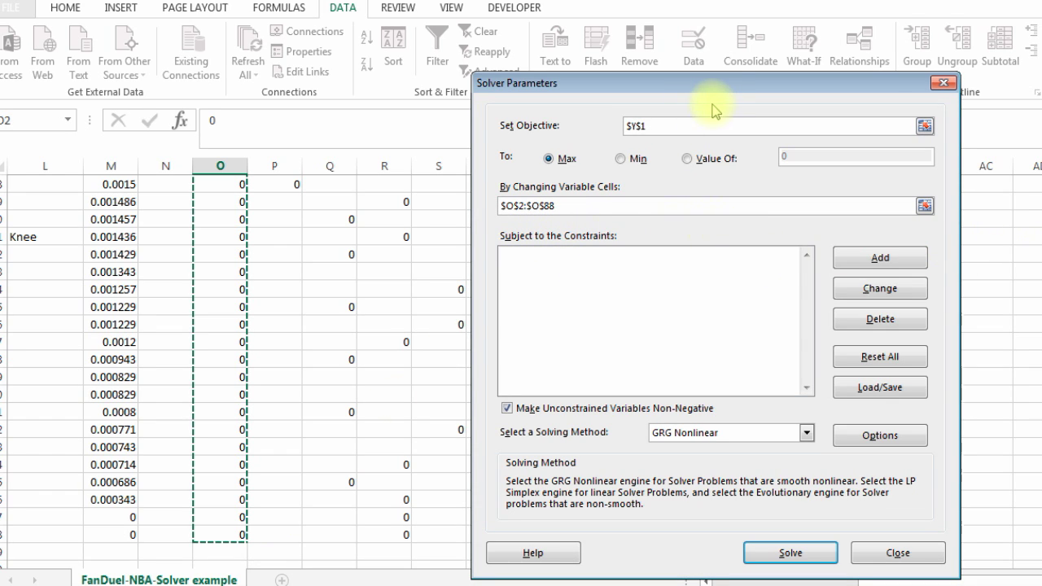
drag(725, 85, 530, 48)
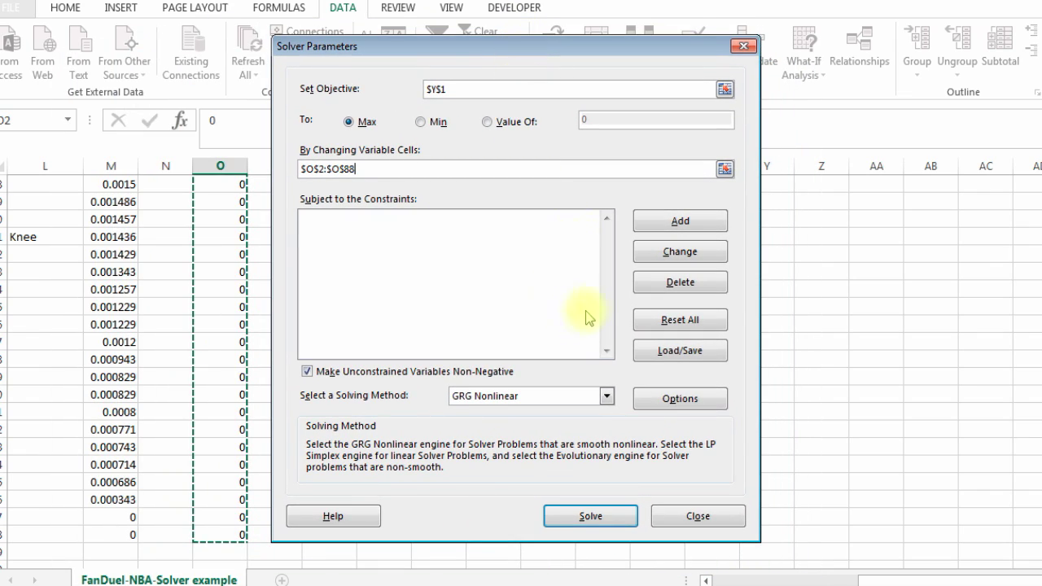
Add the Solver constraint $Y$2 <= $X$2 to cap total salary at 60000.
click(680, 220)
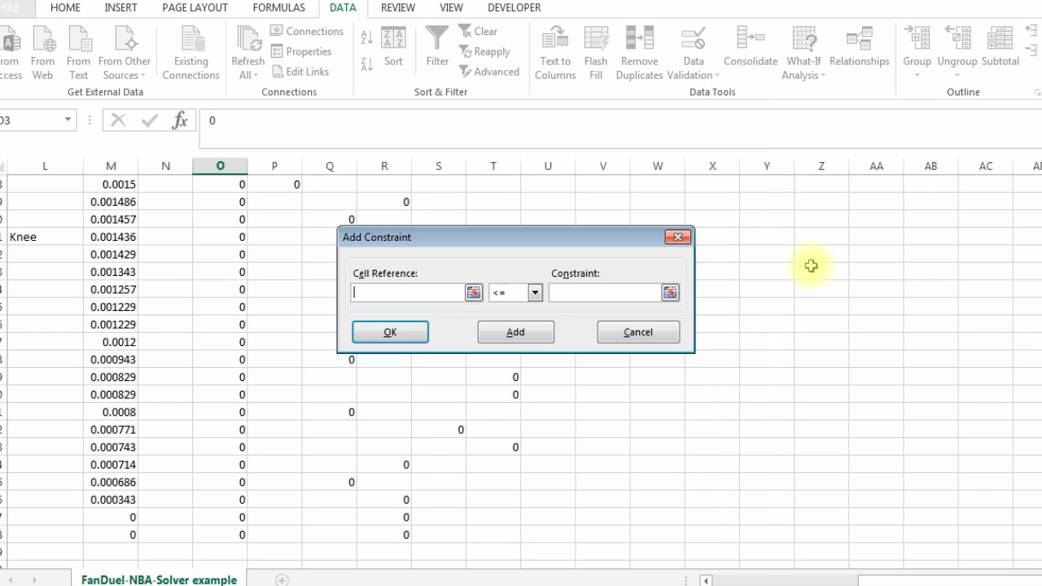
scroll(521, 456, up, 15)
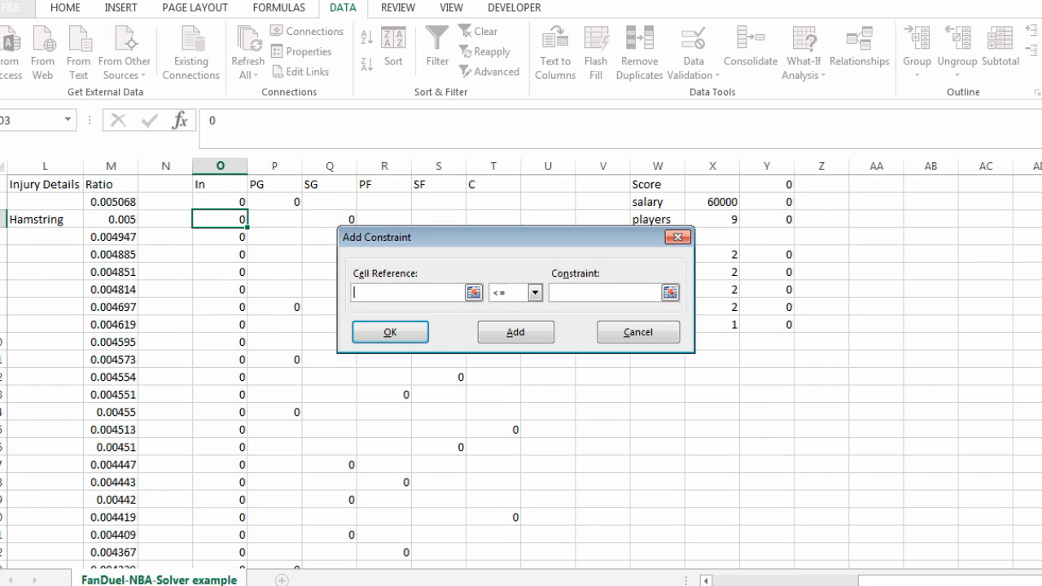
drag(587, 236, 475, 232)
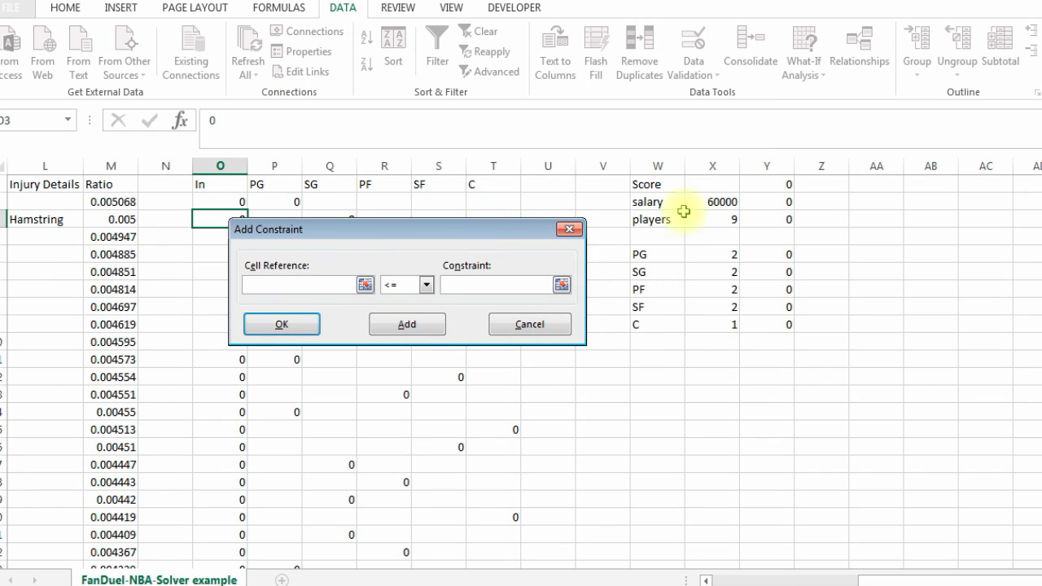
click(761, 202)
click(427, 285)
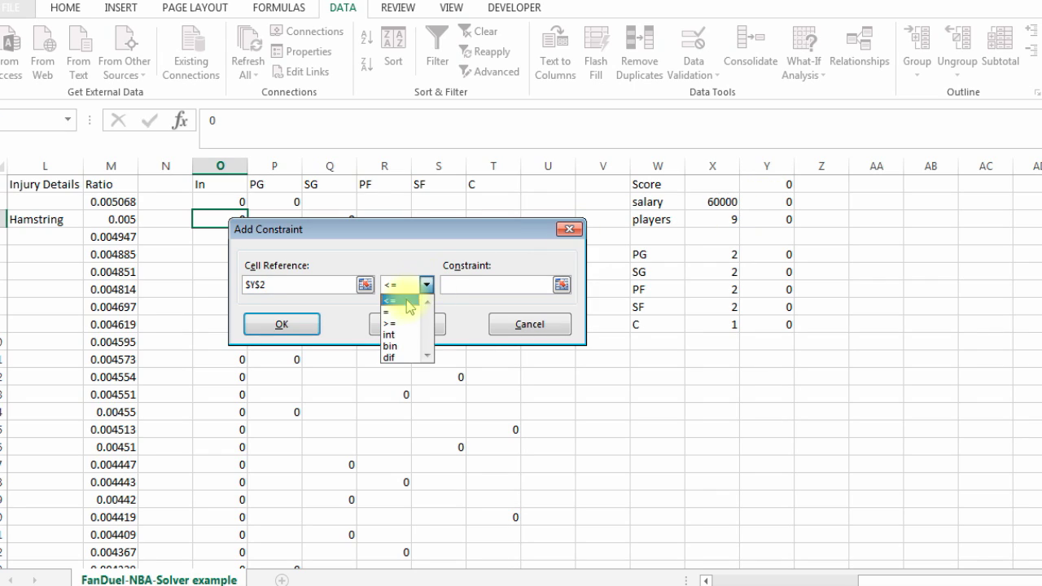
click(403, 297)
click(458, 285)
click(711, 202)
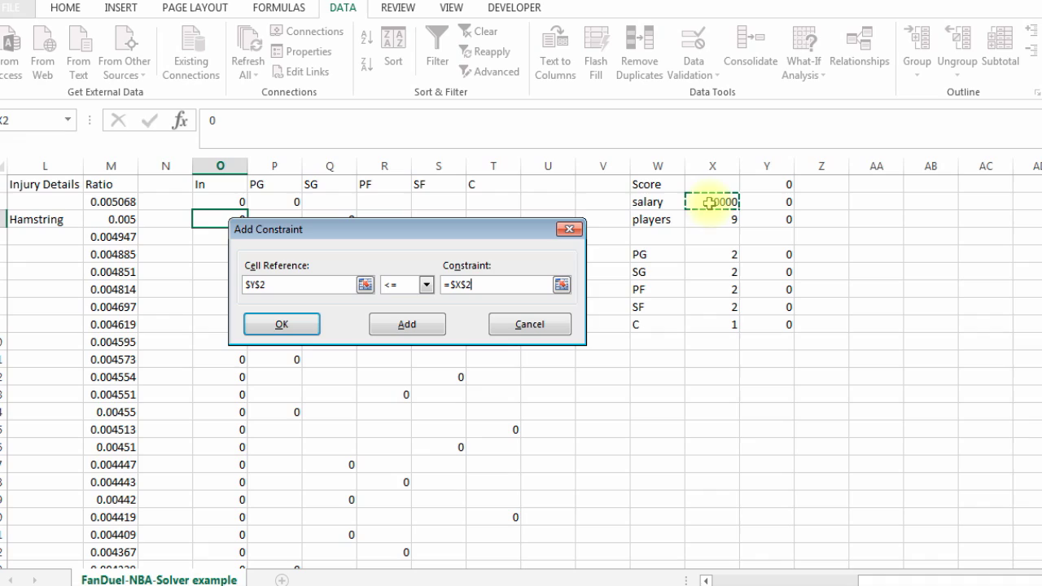
click(407, 324)
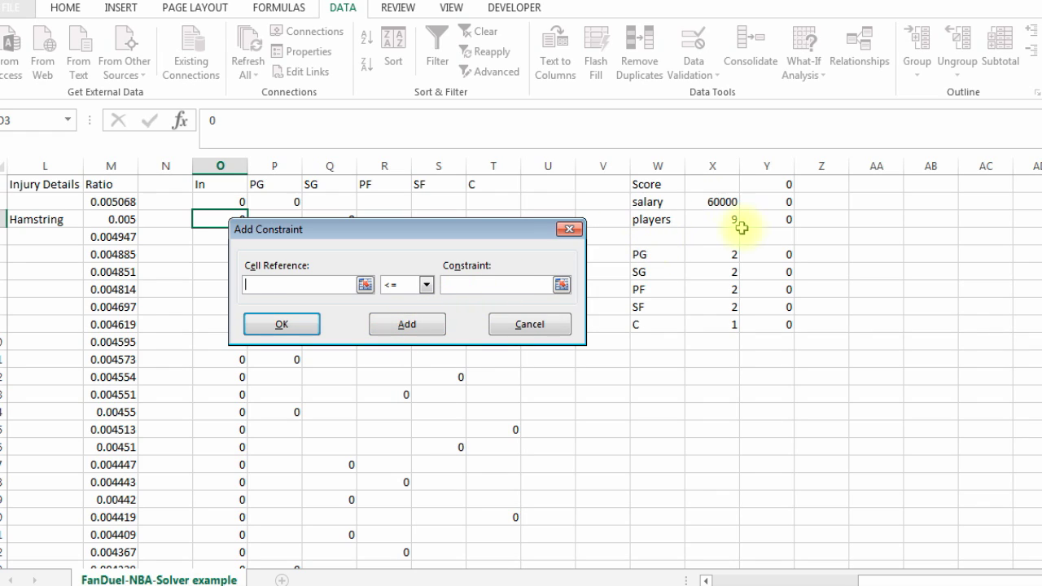
Add the constraint $Y$3 = $X$3 so exactly 9 players are picked.
click(771, 220)
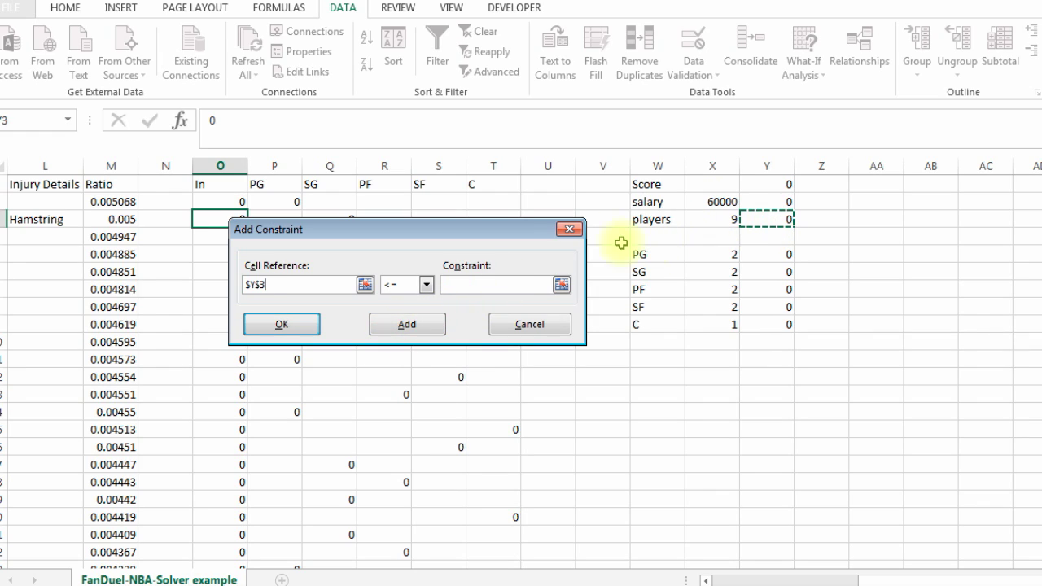
click(427, 284)
click(403, 308)
click(694, 218)
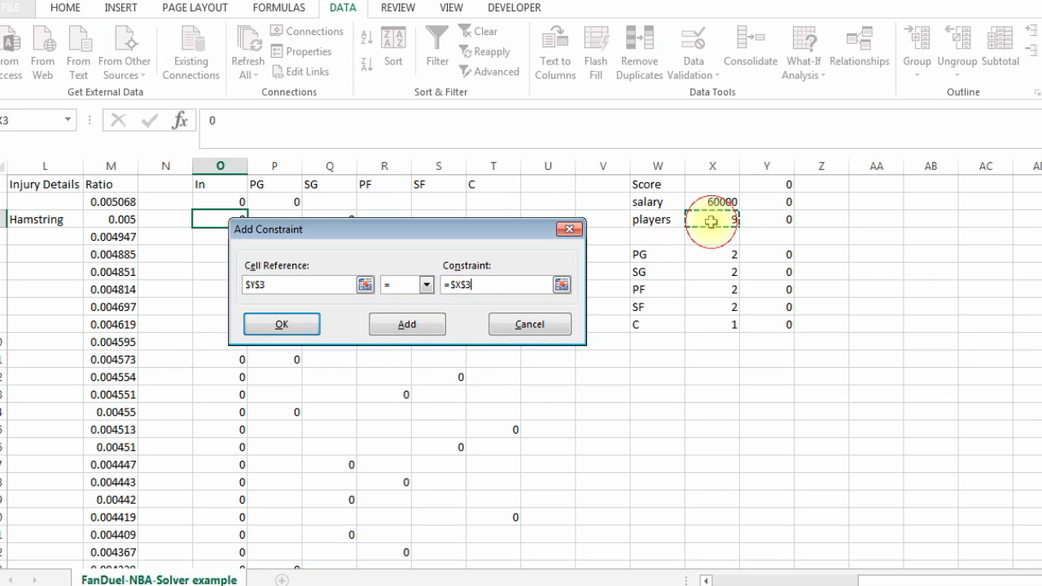
click(408, 325)
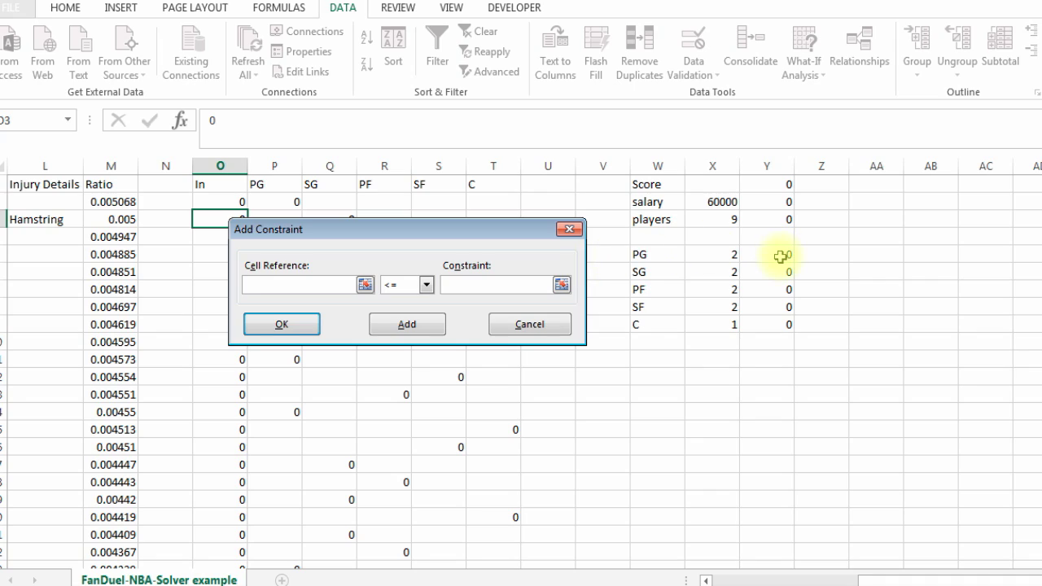
Add constraints setting the PG and SG counts $Y$5 and $Y$6 equal to $X$5 and $X$6.
click(781, 256)
click(427, 284)
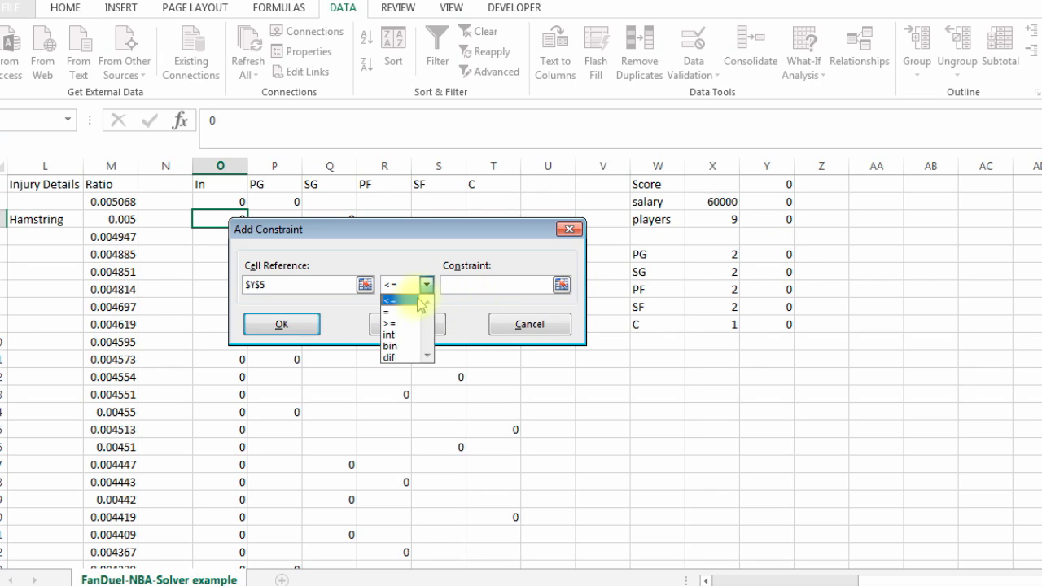
click(407, 312)
click(720, 255)
click(426, 325)
click(794, 271)
click(424, 284)
click(407, 311)
click(710, 273)
click(407, 324)
Add constraints setting the PF, SF and C counts $Y$7–$Y$9 equal to $X$7–$X$9.
click(780, 289)
click(426, 284)
click(408, 309)
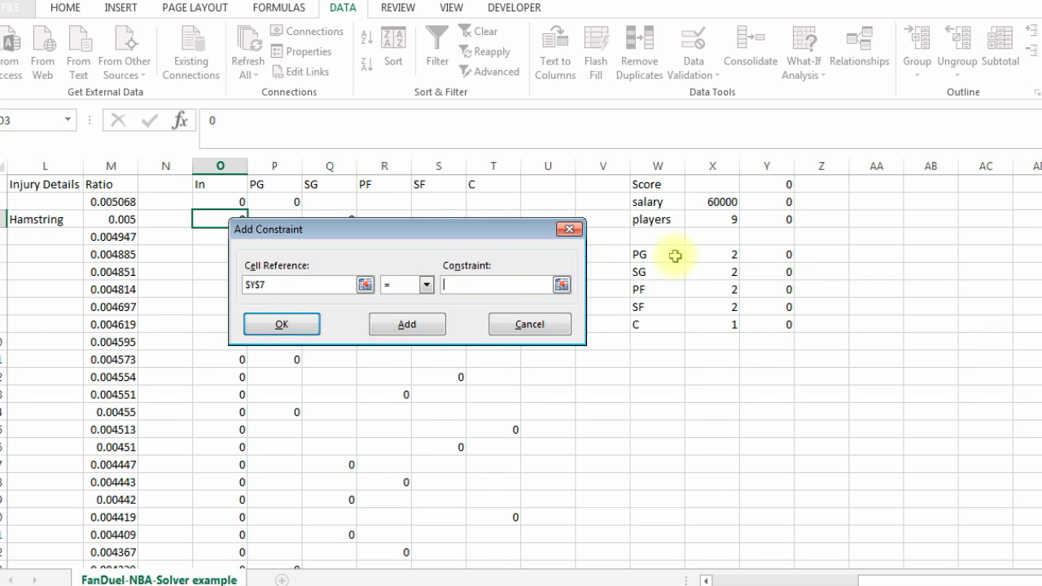
click(713, 291)
click(403, 324)
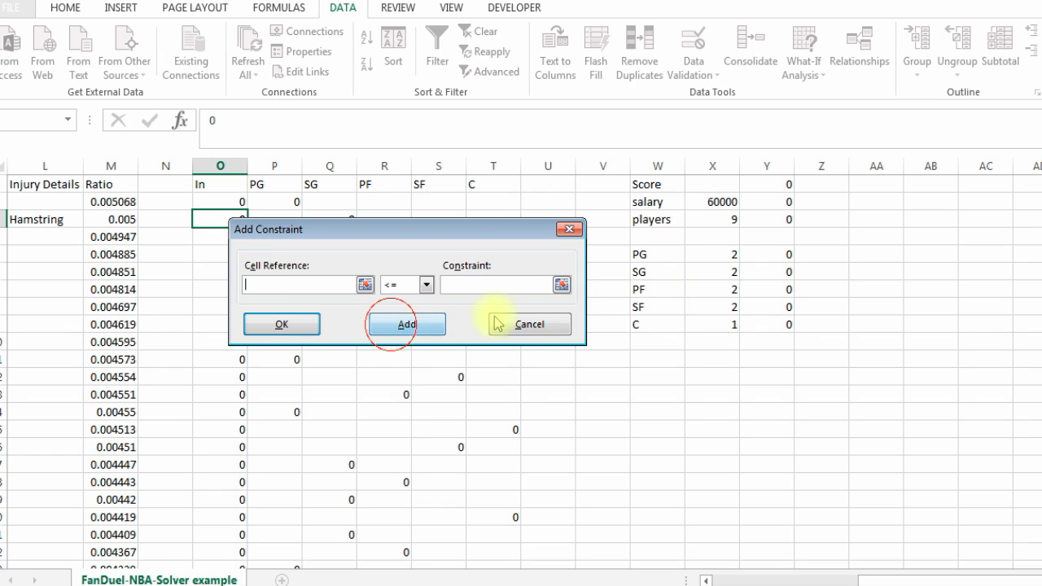
click(783, 307)
click(425, 284)
click(409, 309)
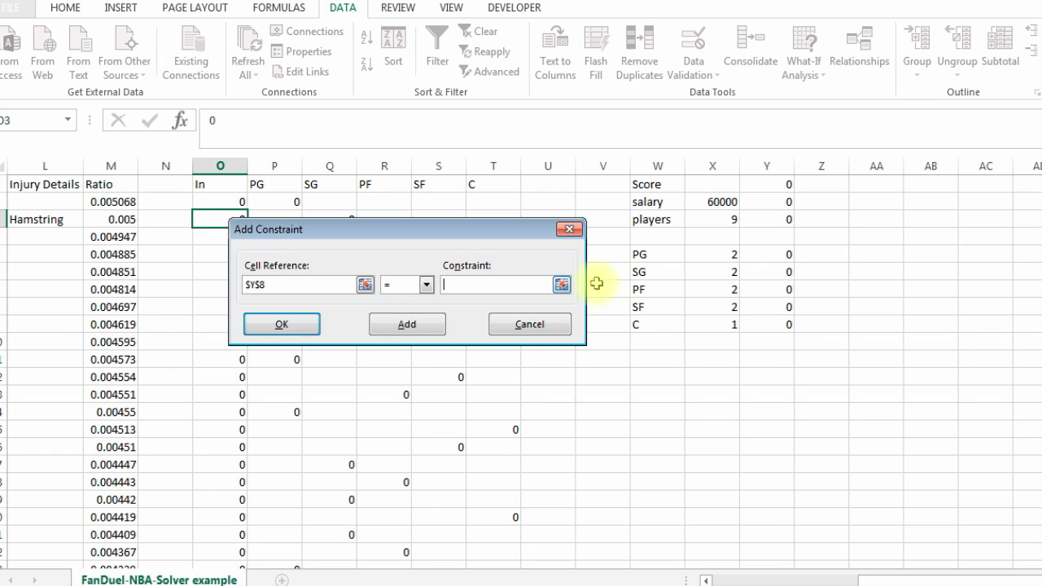
click(715, 312)
click(407, 324)
click(769, 325)
click(426, 284)
click(408, 307)
click(722, 325)
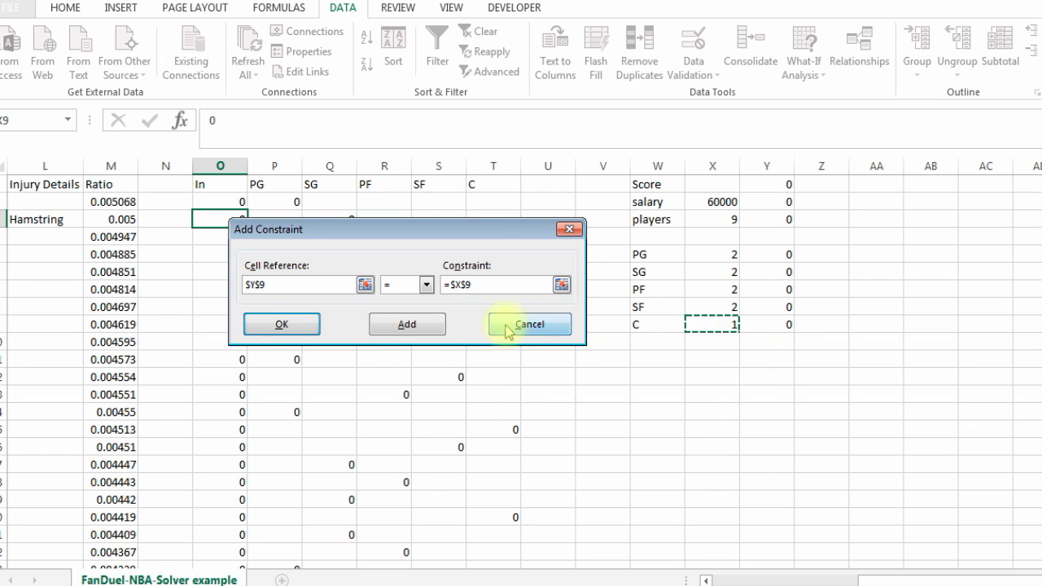
click(407, 324)
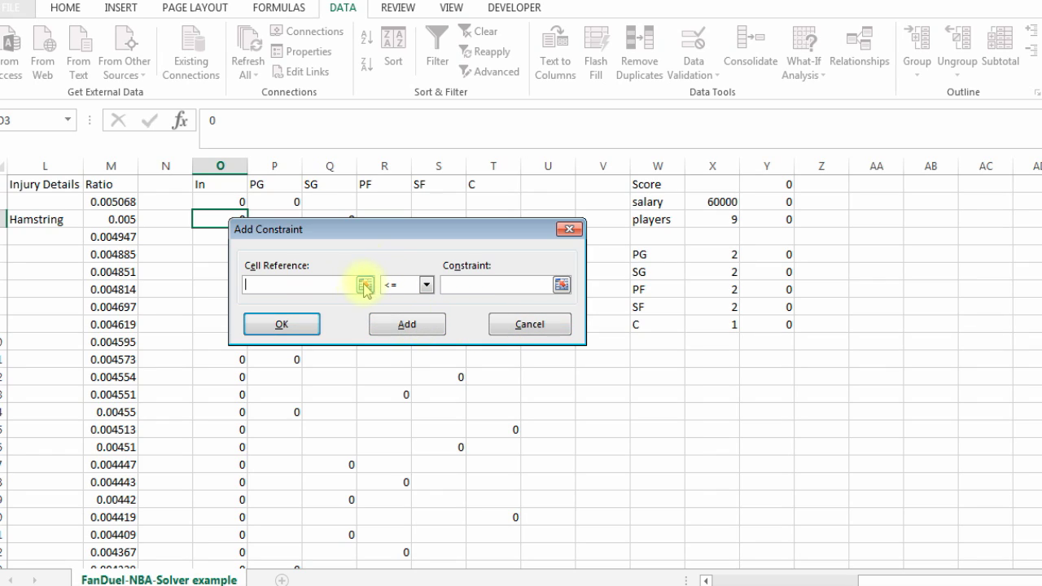
Set the constraint $O$2:$O$88 to bin so each In cell is 0 or 1.
drag(382, 235, 516, 235)
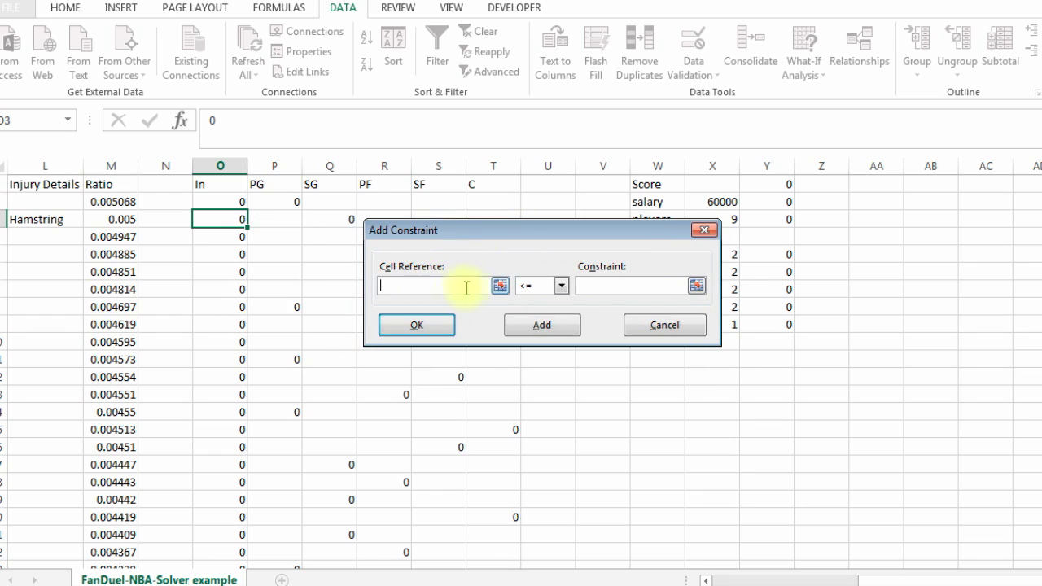
drag(212, 202, 218, 572)
click(561, 286)
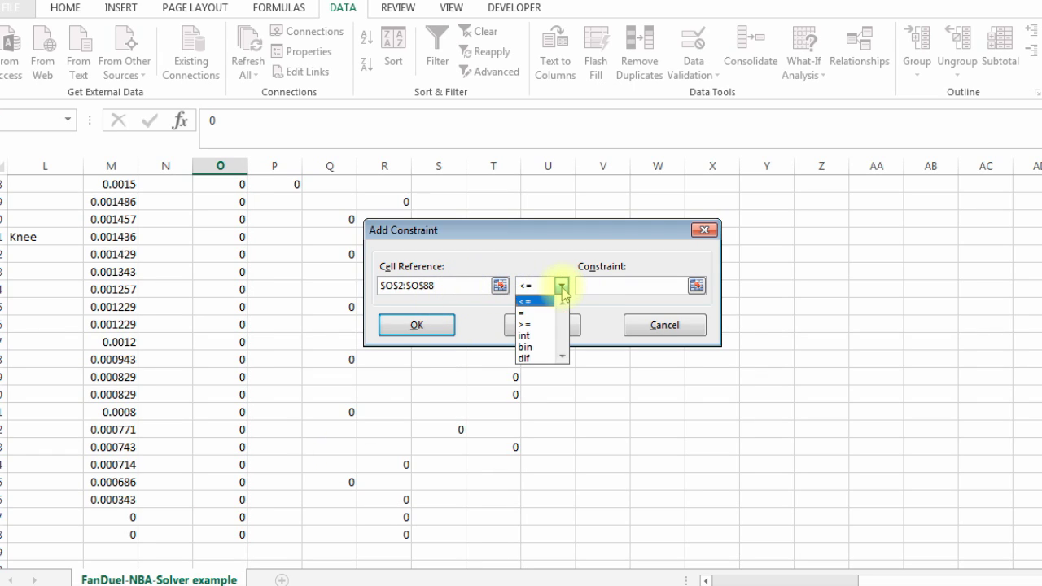
click(537, 347)
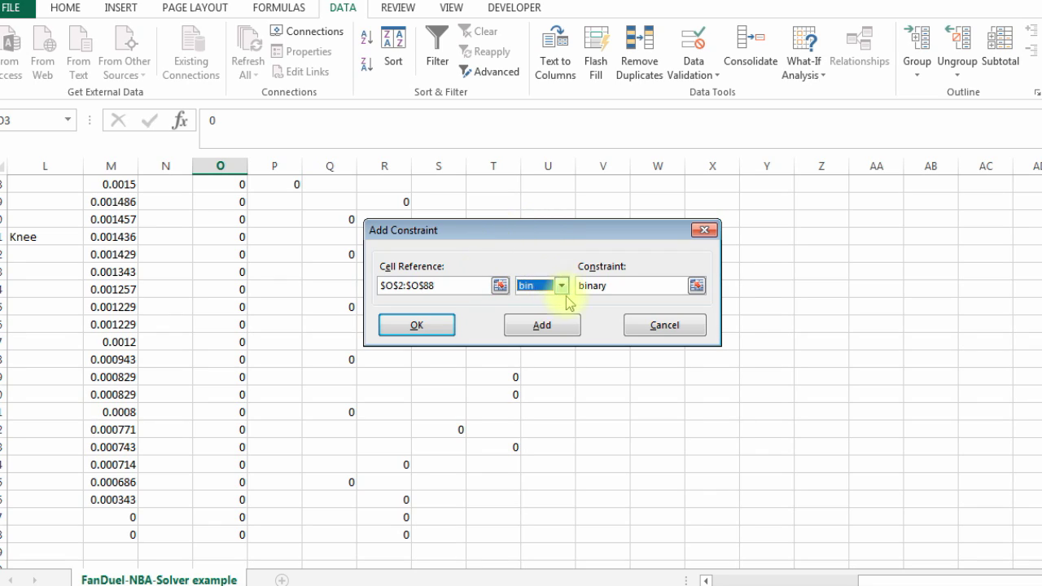
Add the binary constraint, then solve with Simplex LP, picking nine players for a 279.5 score.
click(430, 328)
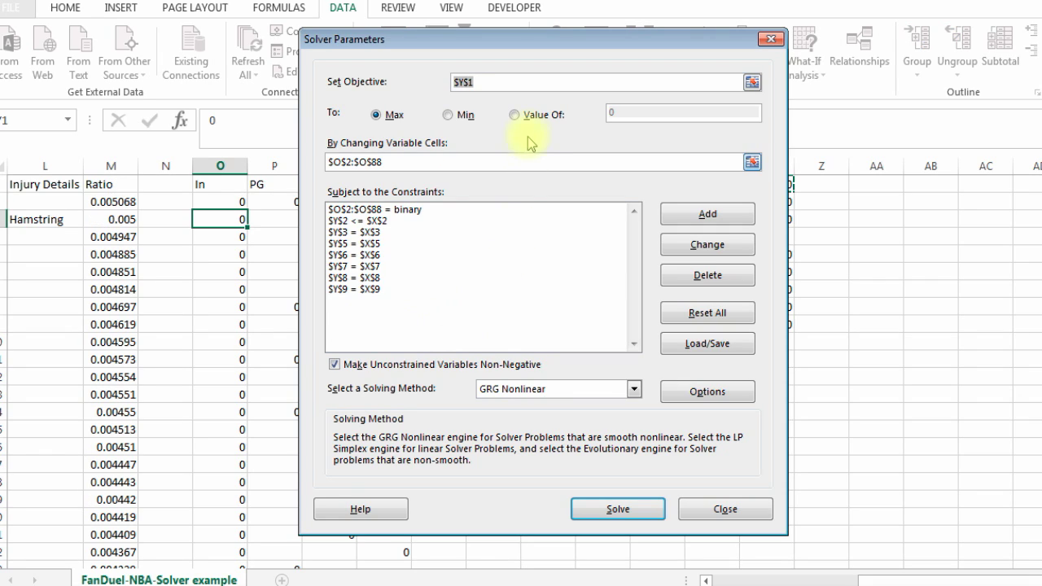
drag(550, 38, 368, 40)
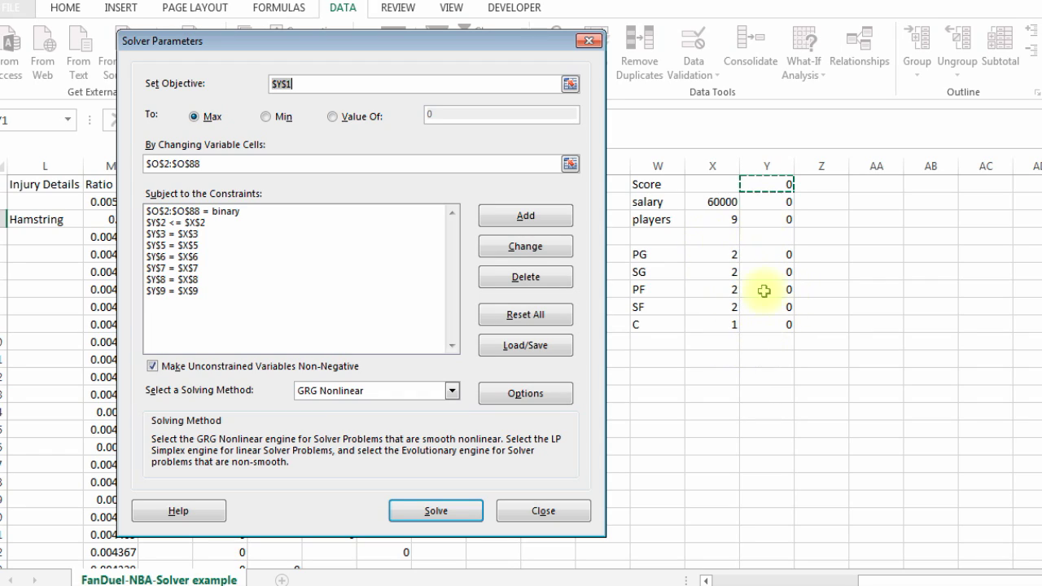
click(453, 393)
click(383, 419)
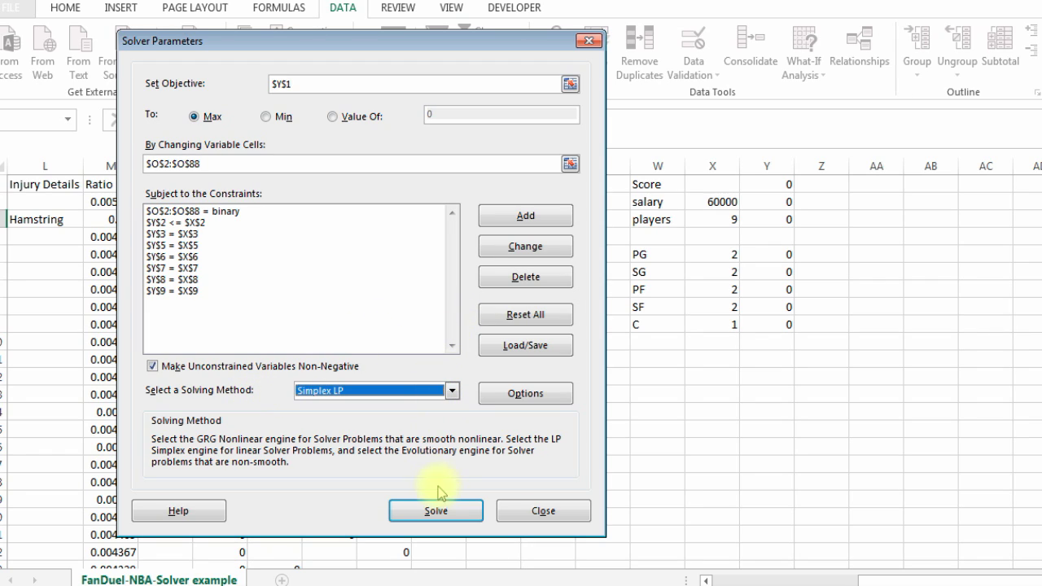
click(437, 511)
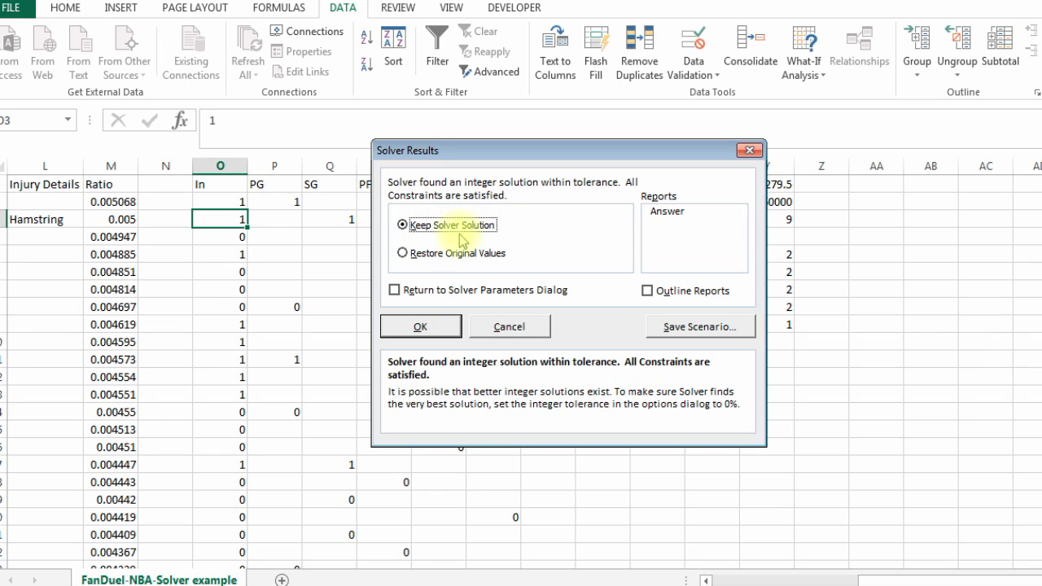
Keep Solver's solution and check the totals: salary 60000 against the cap, positions 2/2/2/2/1.
click(420, 328)
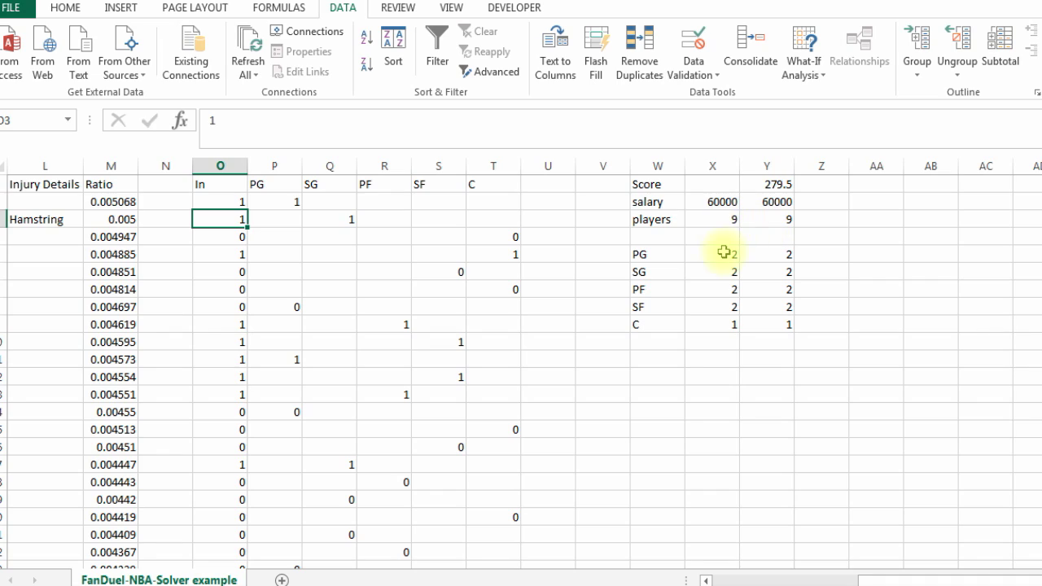
click(770, 219)
click(727, 250)
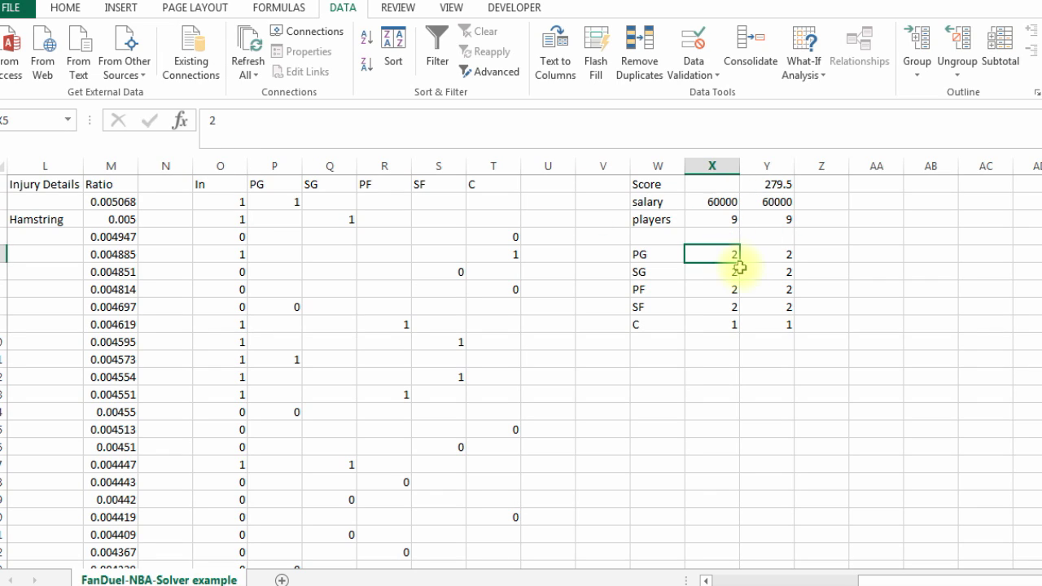
click(723, 272)
click(723, 290)
click(722, 325)
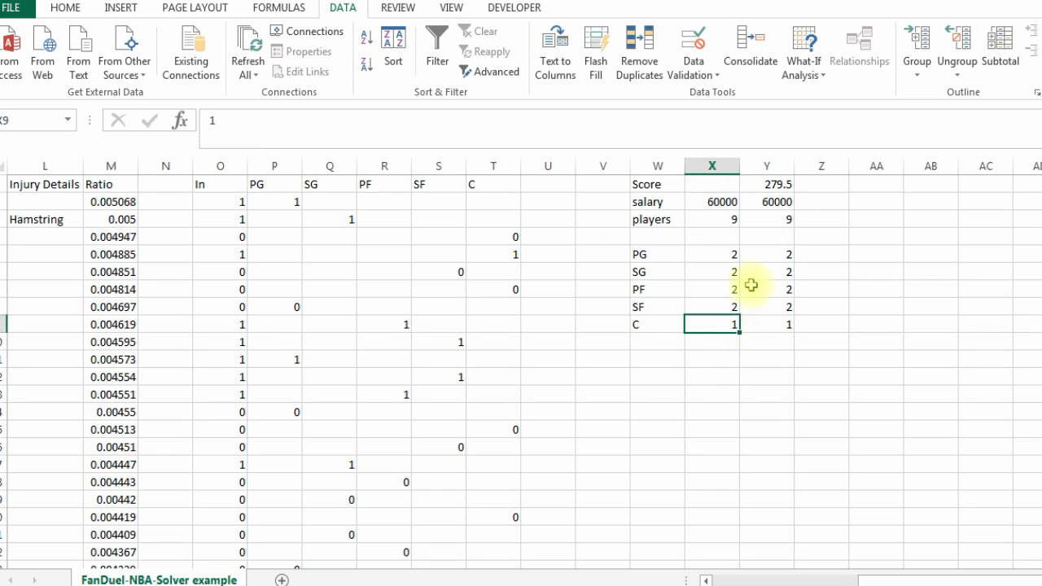
click(723, 203)
click(764, 202)
click(717, 203)
click(768, 203)
click(769, 185)
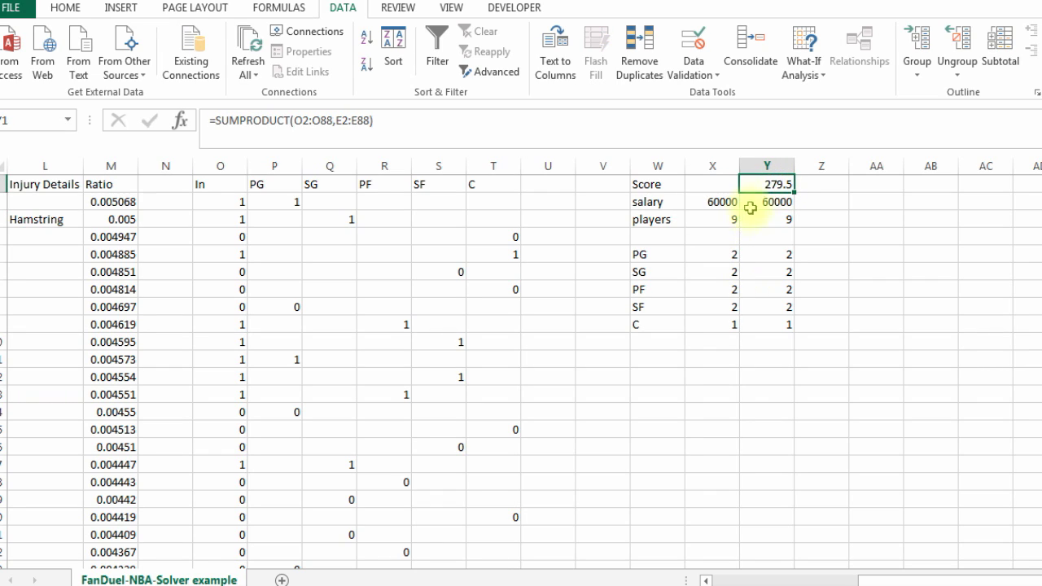
Review the pick flags in column O and the first player's details (Bayless, MIL@CLE).
click(225, 204)
click(225, 219)
click(226, 203)
click(228, 220)
click(762, 581)
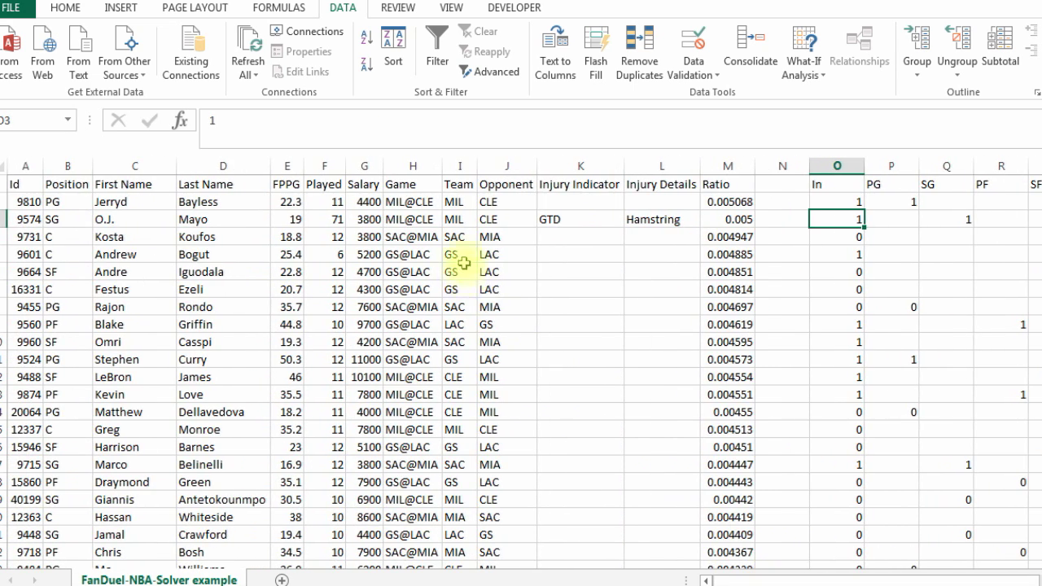
click(255, 203)
click(391, 202)
click(558, 202)
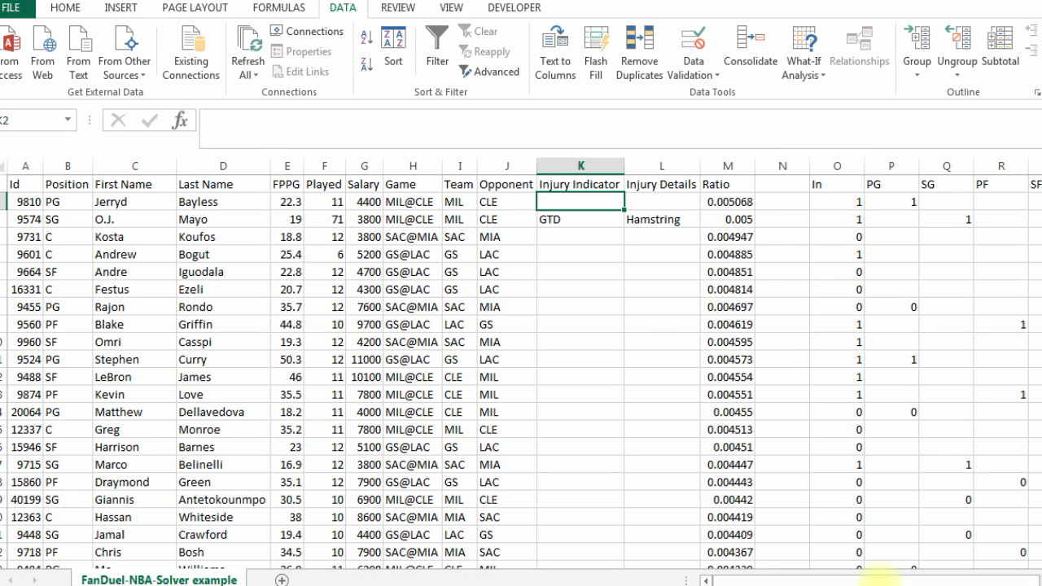
Inspect the PG, SG, PF and C position formulas, such as P2 and Q3.
drag(870, 580, 926, 578)
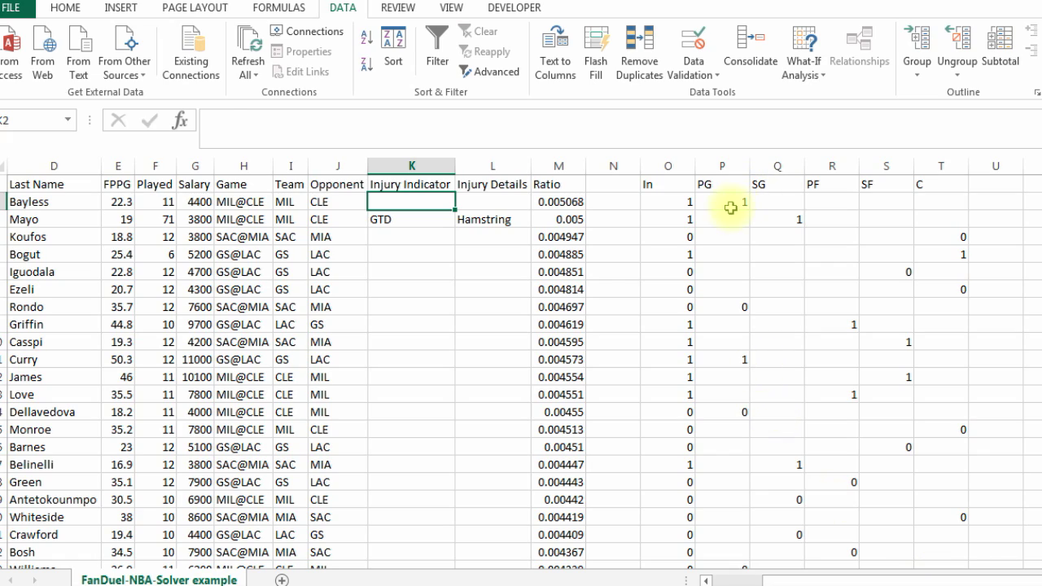
click(780, 204)
click(782, 222)
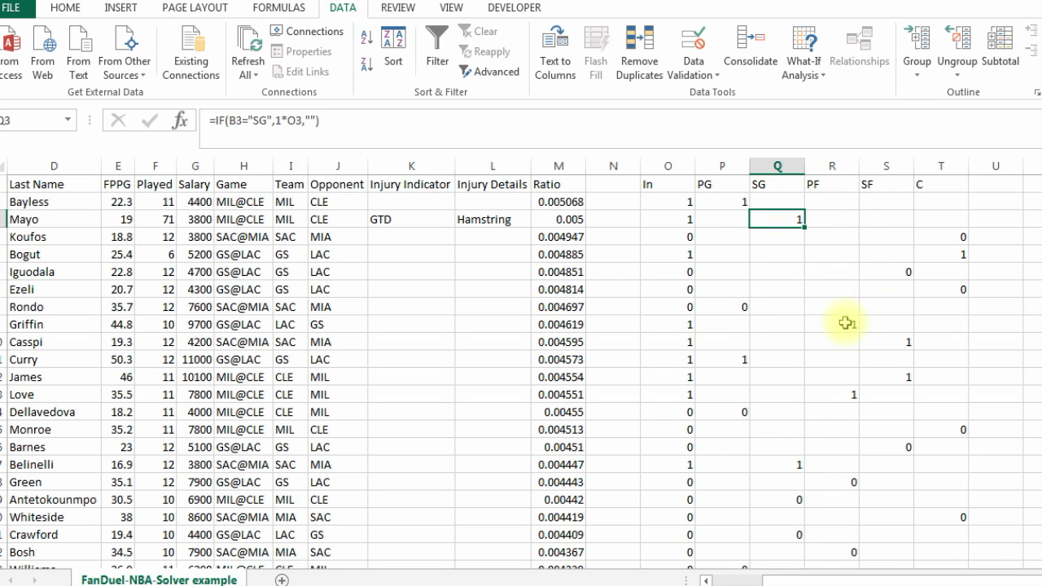
click(847, 323)
click(938, 254)
click(740, 202)
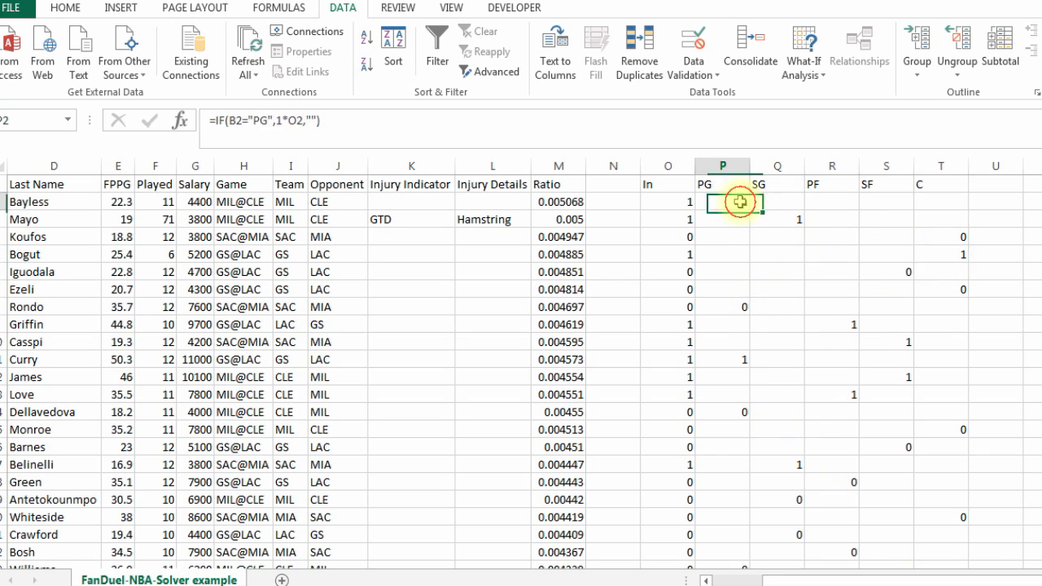
click(787, 216)
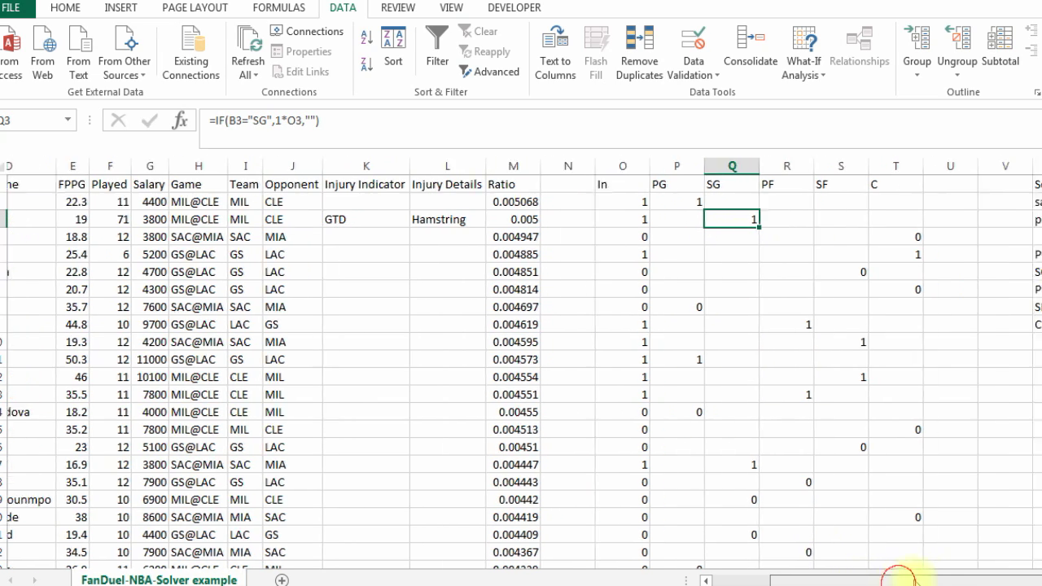
drag(919, 579, 992, 581)
scroll(745, 277, right, 8)
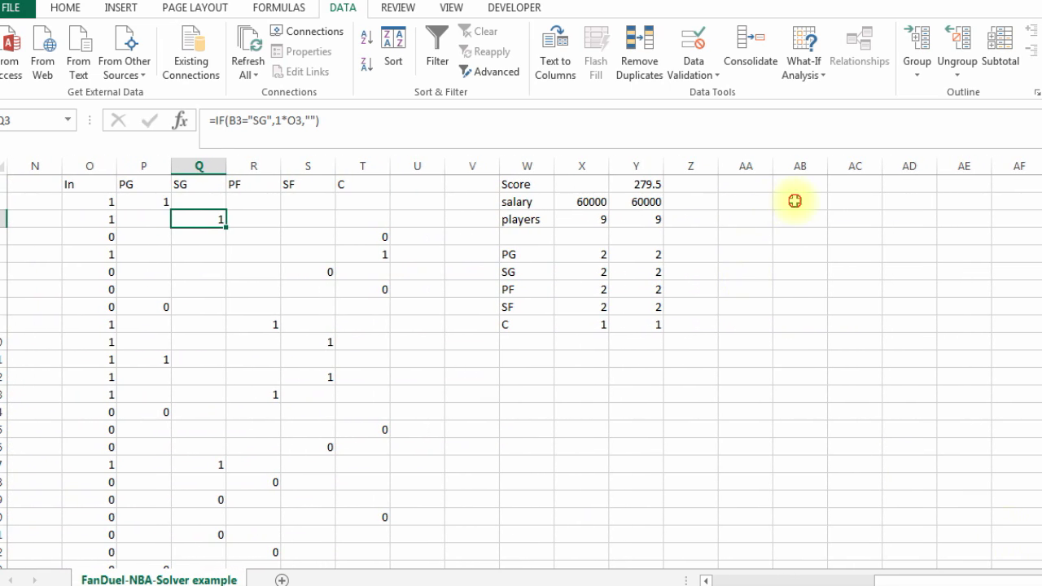
Widen column AB and enter a 'last name' heading in AB1.
click(782, 199)
drag(827, 167, 870, 167)
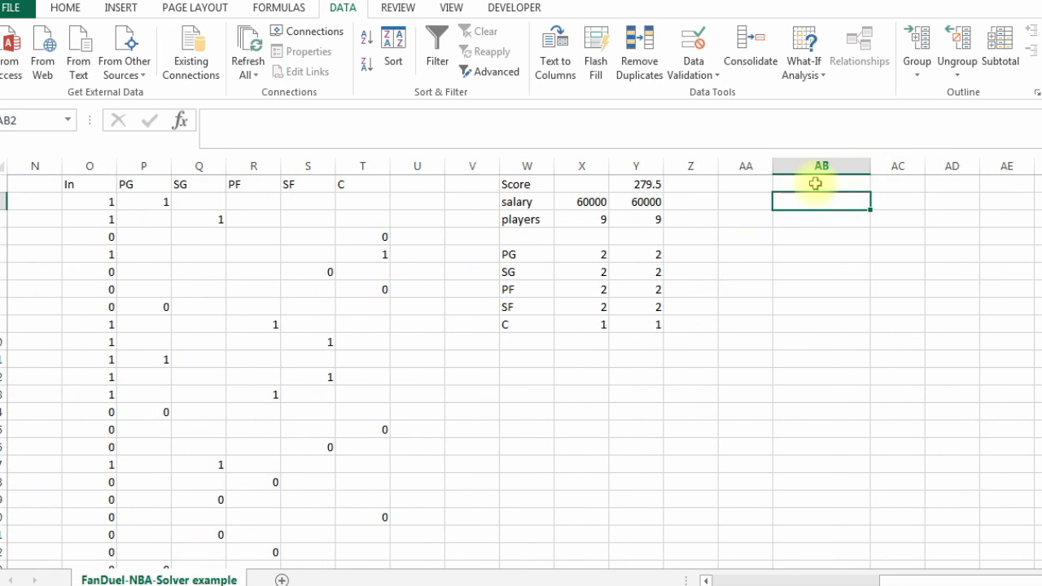
click(816, 183)
text(I)
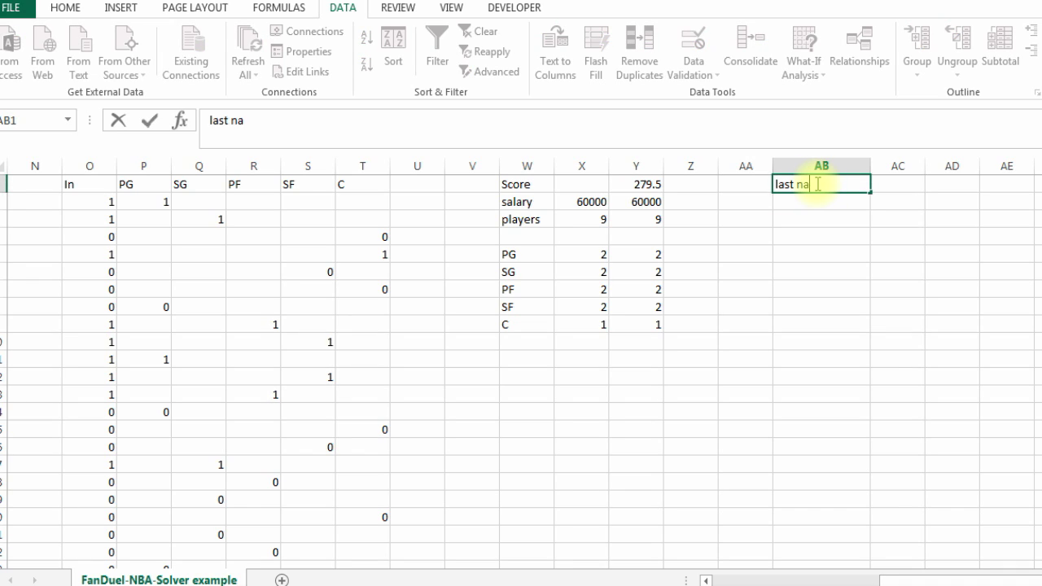
key(Return)
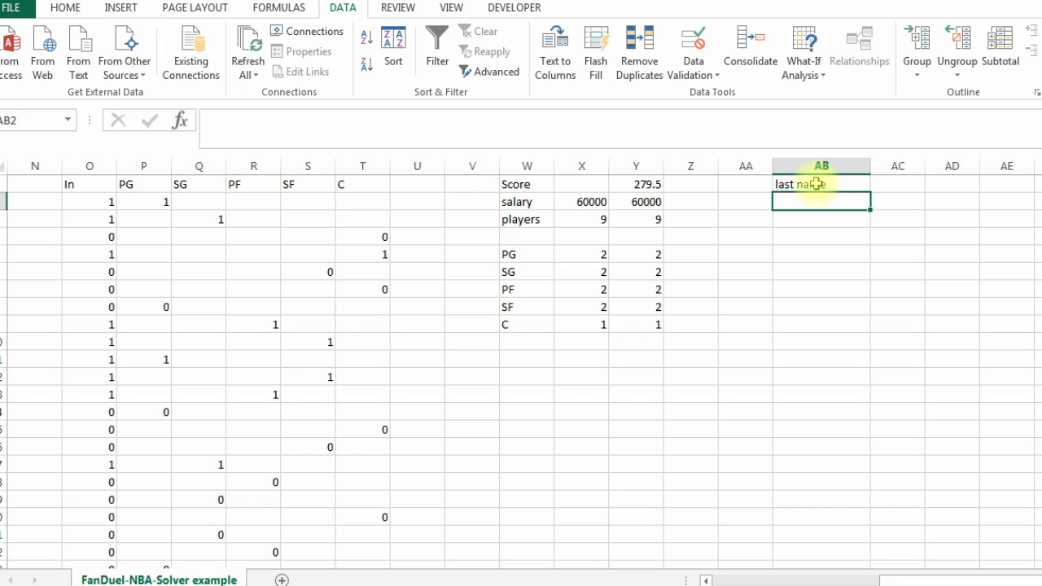
Enter =IF(O2=1,D2,"") in AB2 so it shows Bayless.
text(=if()
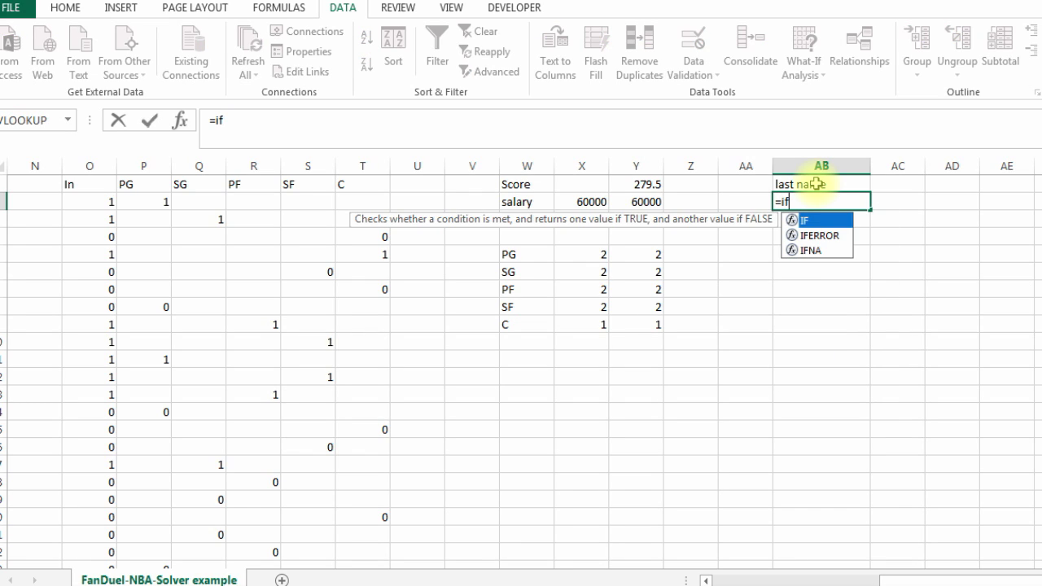
click(102, 201)
text(=)
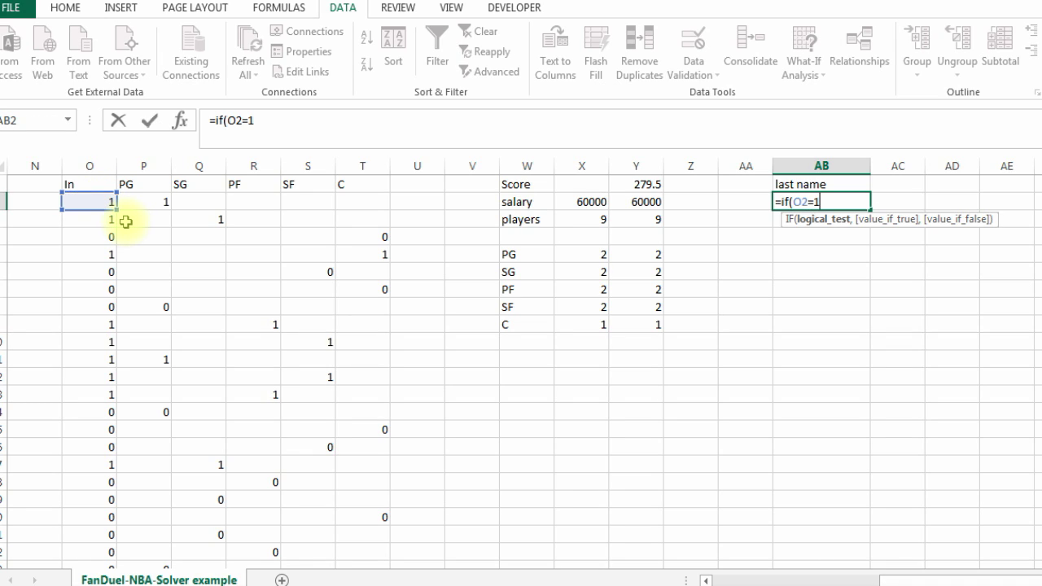
text(1,)
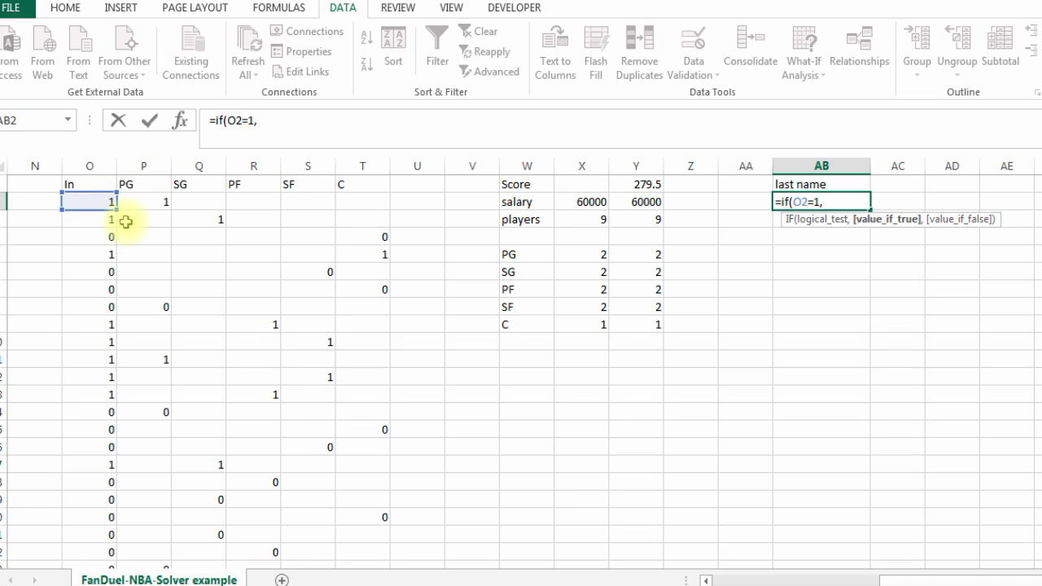
click(742, 578)
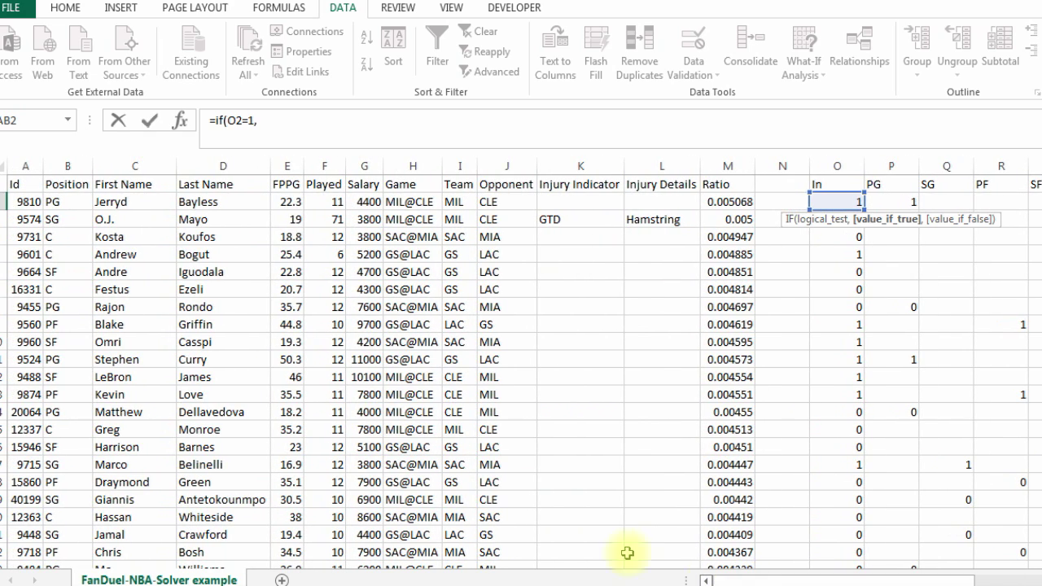
click(208, 202)
text(,)
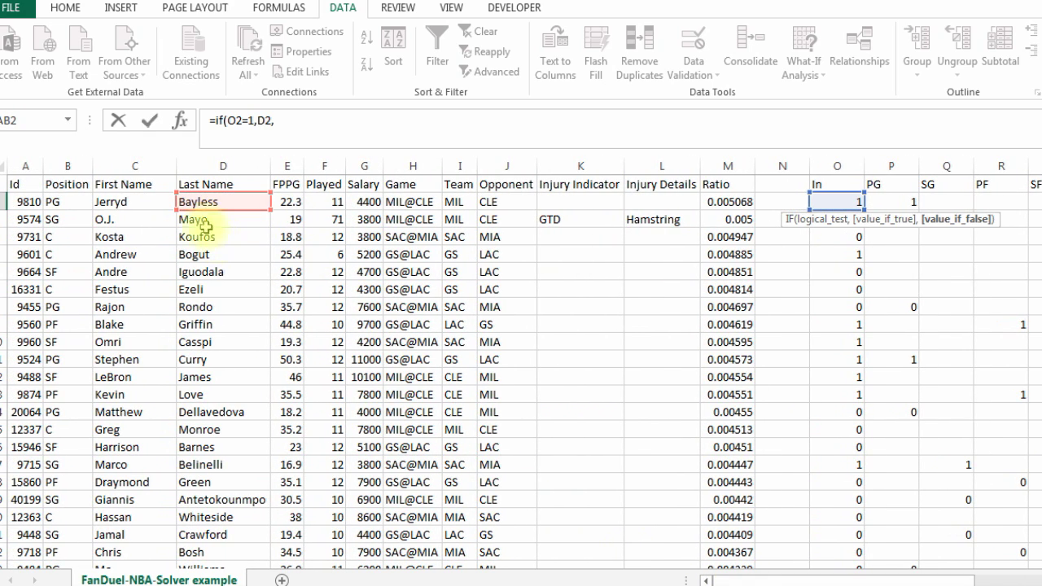
click(285, 120)
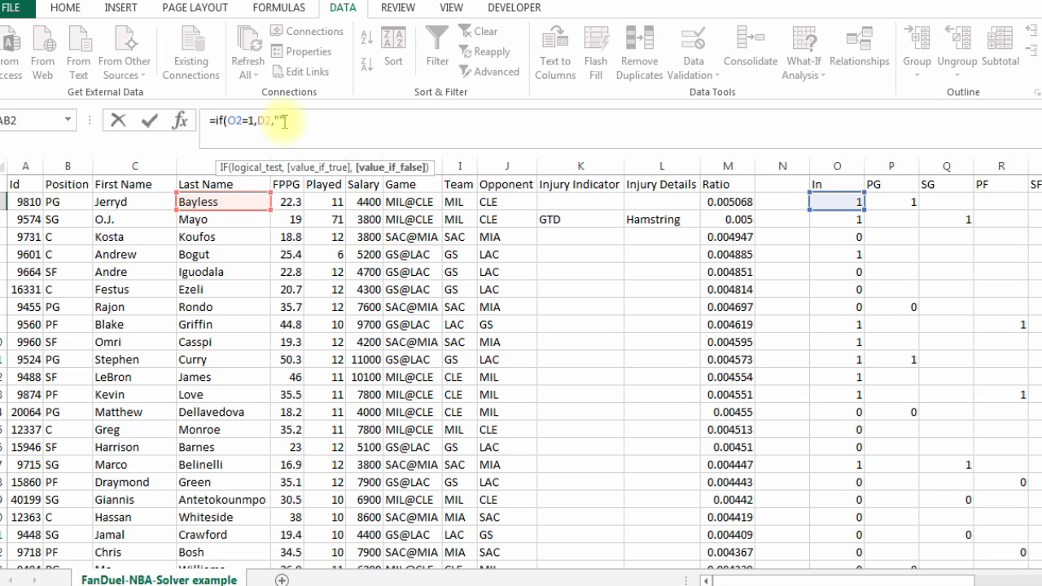
text("")
key(Return)
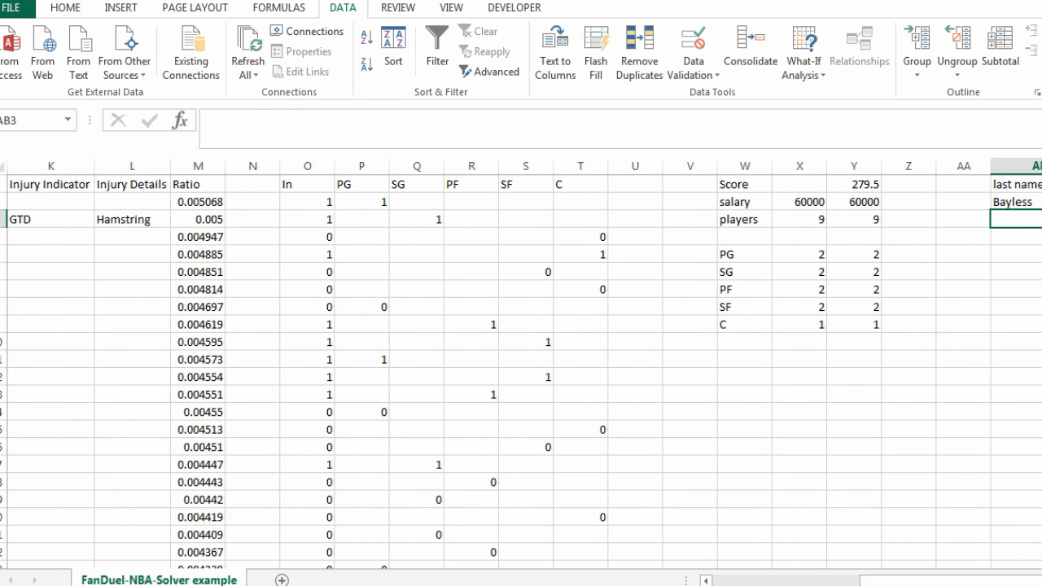
Fill the last-name formula down to AB14 and check results like Mayo and Bogut.
drag(945, 581, 964, 581)
click(820, 203)
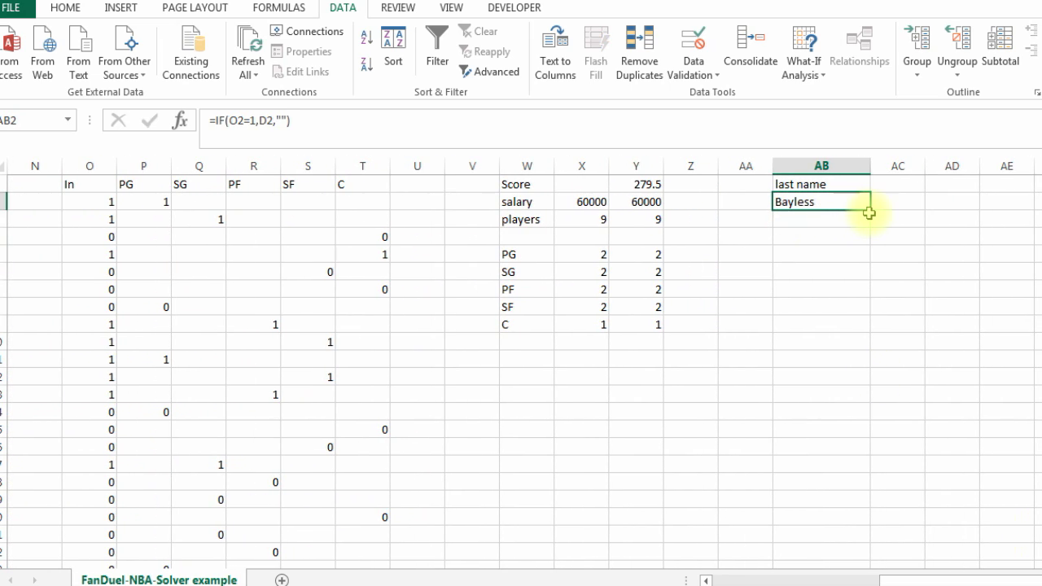
drag(871, 213, 865, 414)
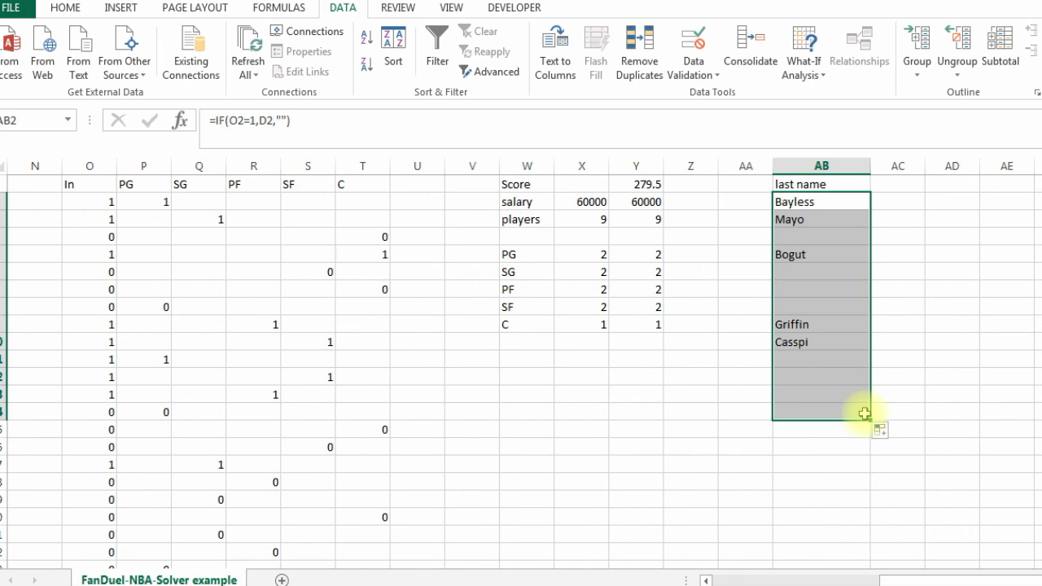
click(810, 222)
click(807, 256)
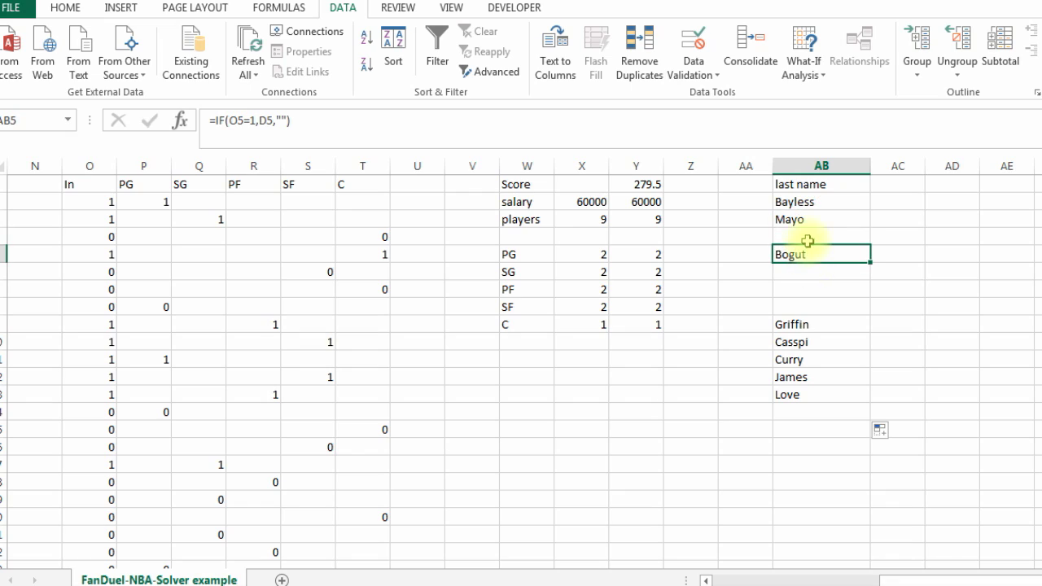
click(806, 239)
click(805, 258)
click(806, 272)
click(807, 289)
click(806, 307)
Extend the last-name formula further down column AB from Love's row.
click(812, 390)
mouse_move(871, 403)
mouse_down()
mouse_move(867, 570)
mouse_move(867, 544)
mouse_up()
click(820, 430)
scroll(820, 430, up, 20)
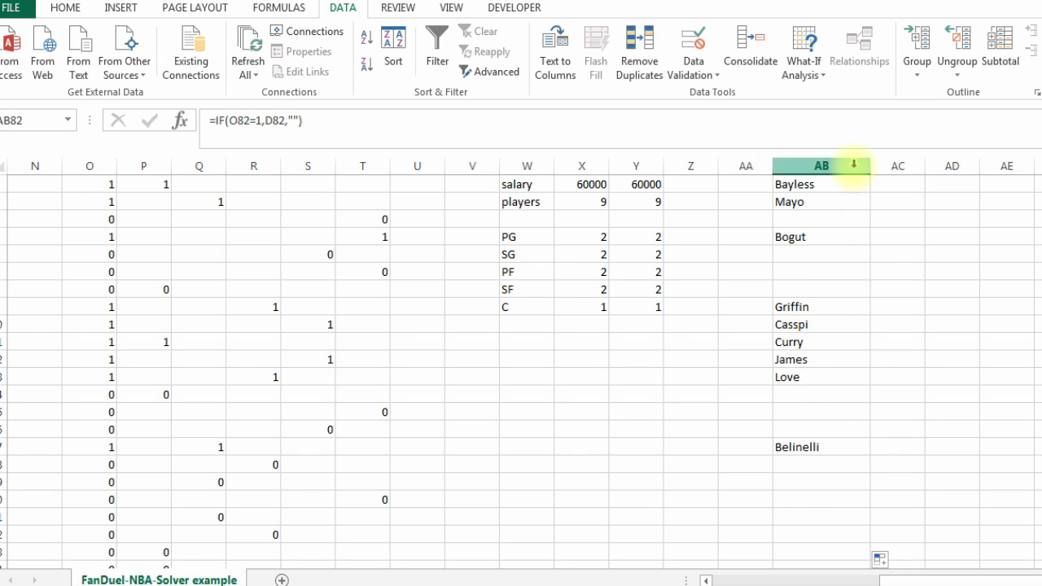
Enter a position formula in AC2 using O2 and B2, which shows #NAME? from the =f( typo.
click(886, 182)
scroll(966, 200, up, 1)
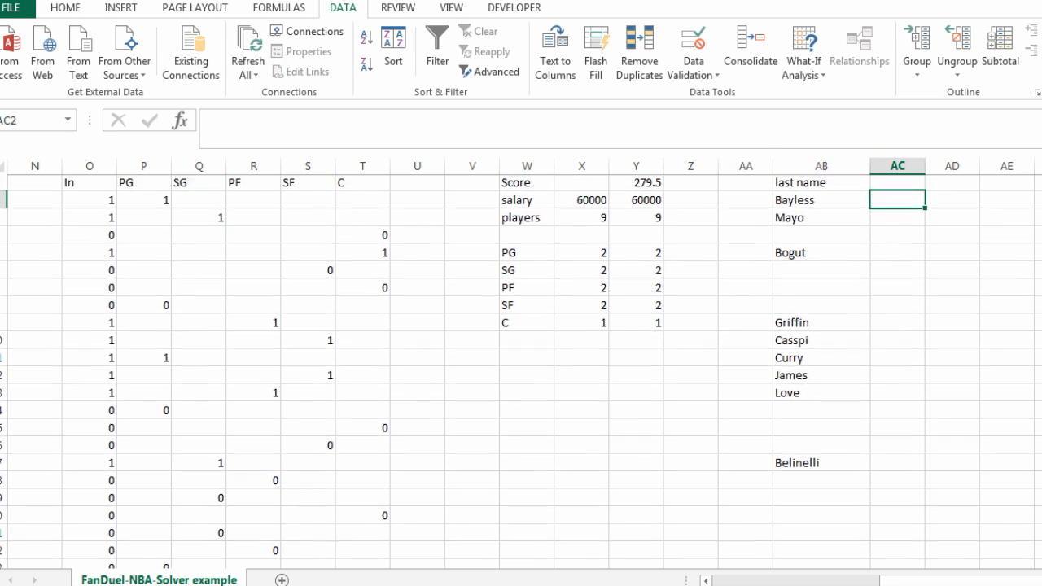
text(=f()
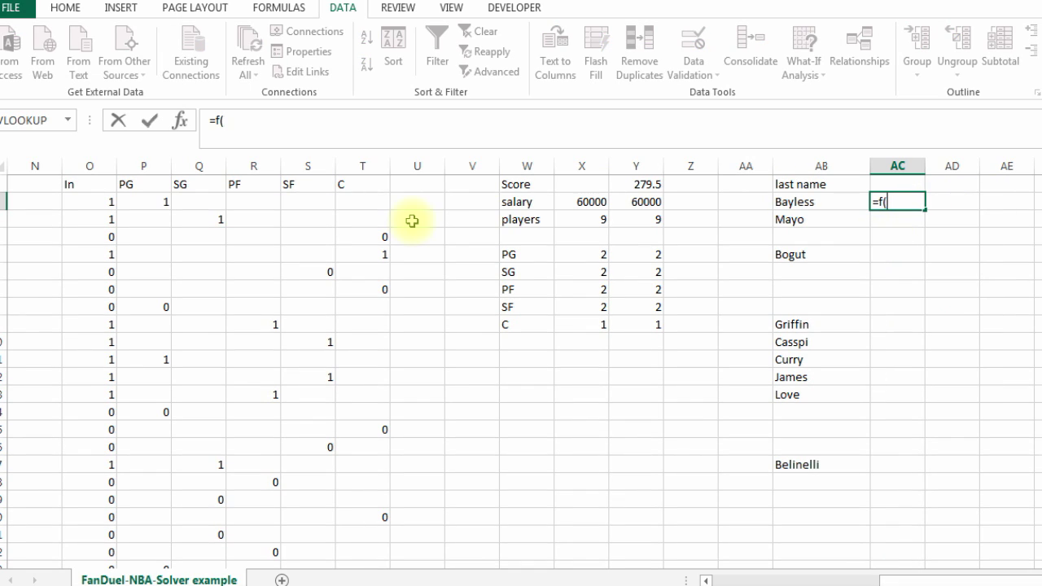
click(89, 202)
text(=1,)
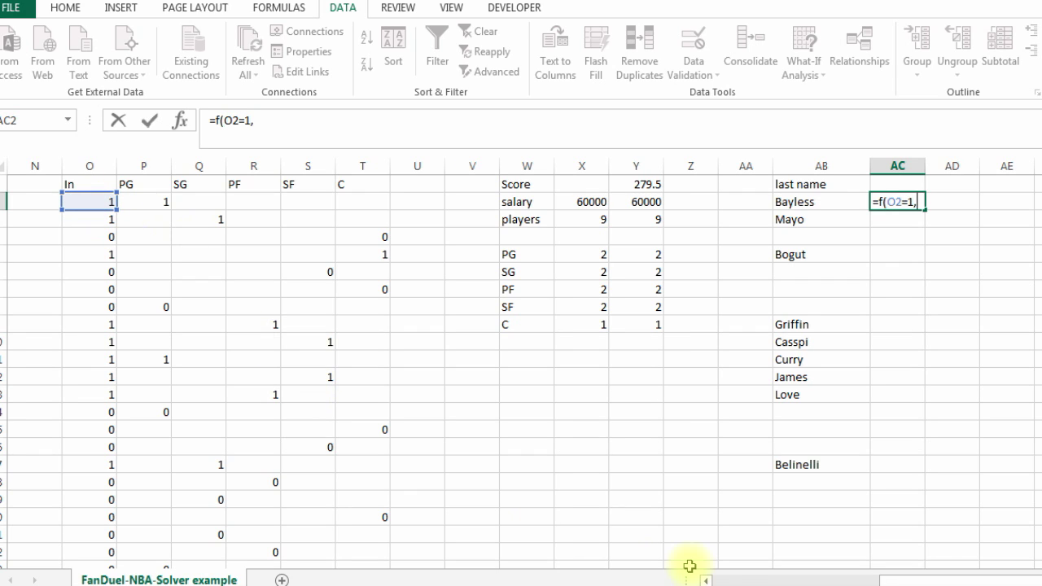
click(733, 580)
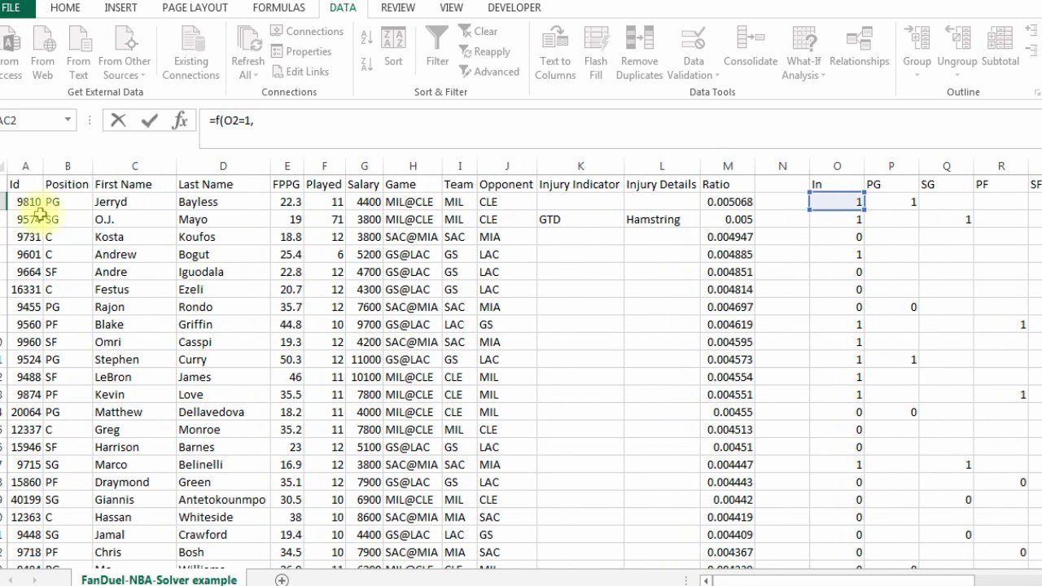
click(65, 203)
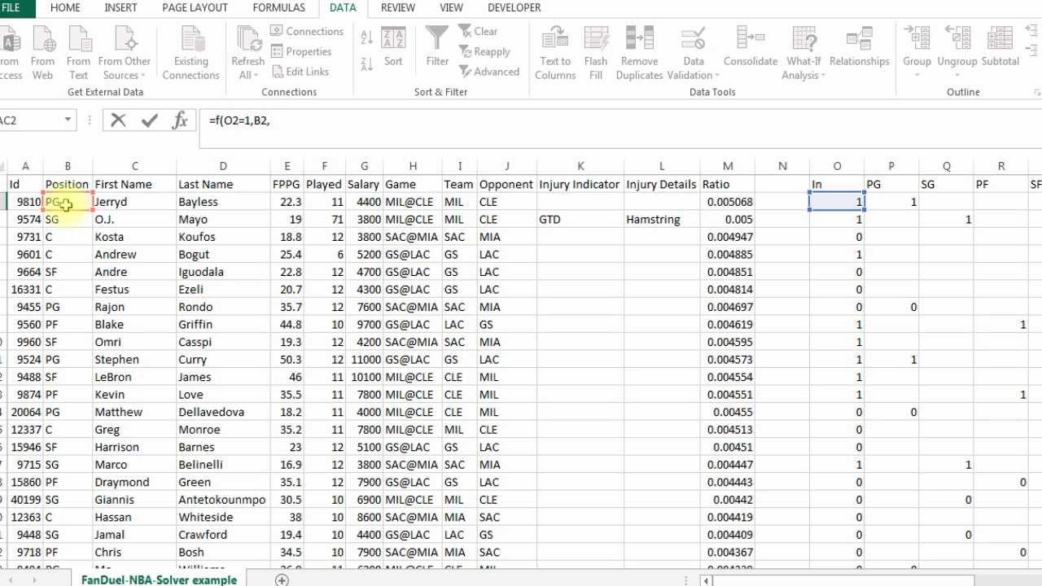
text(,""))
key(Return)
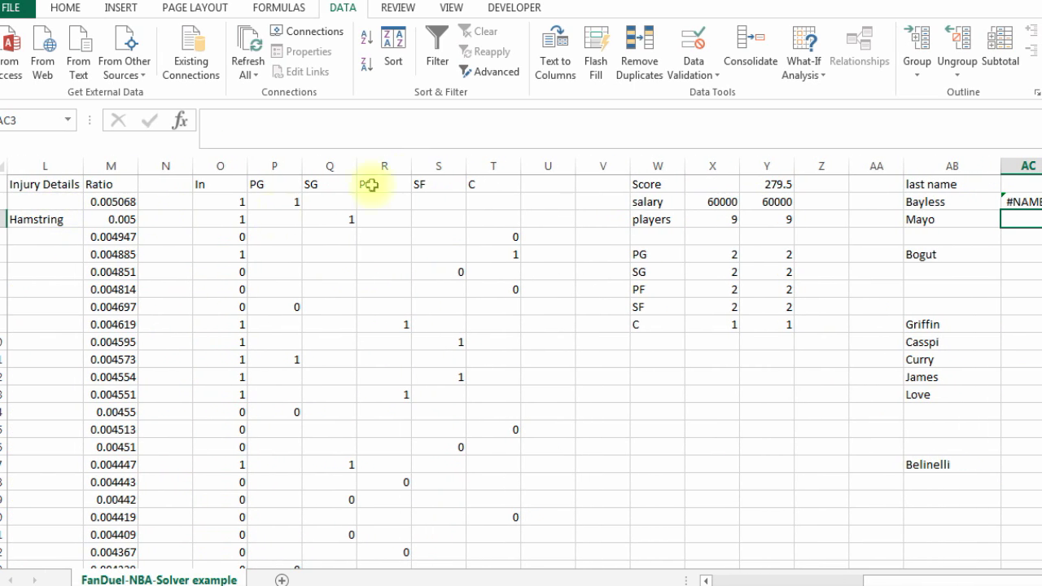
click(1018, 202)
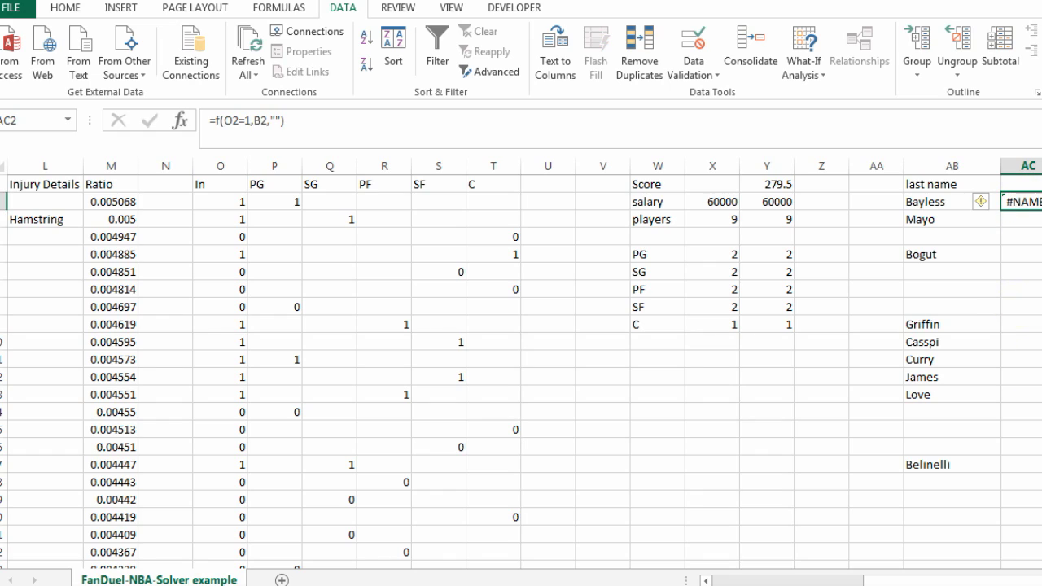
scroll(791, 318, right, 3)
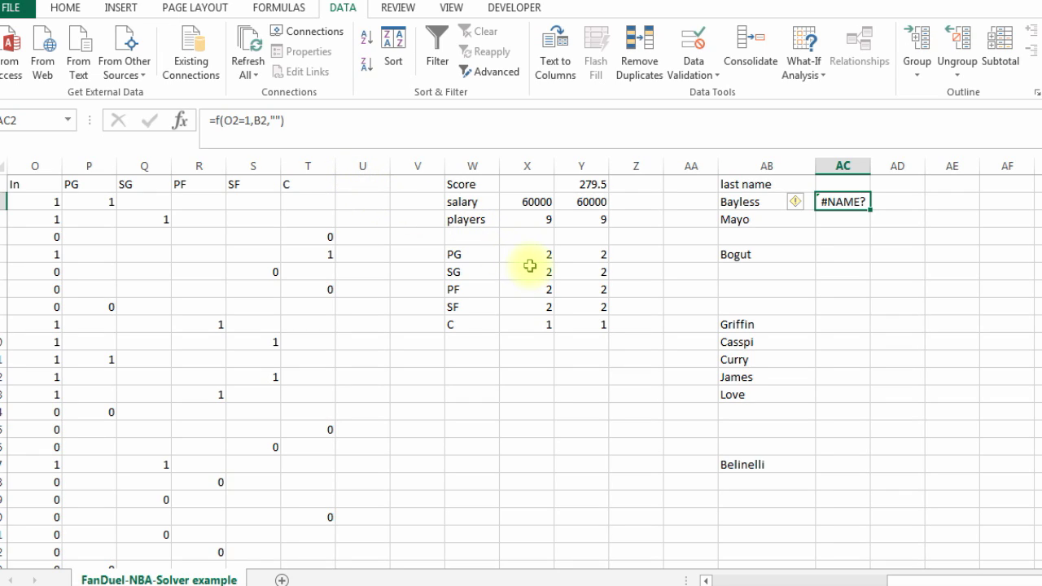
Replace it with =IF(O2=1,B2,"") so AC2 shows PG.
key(Delete)
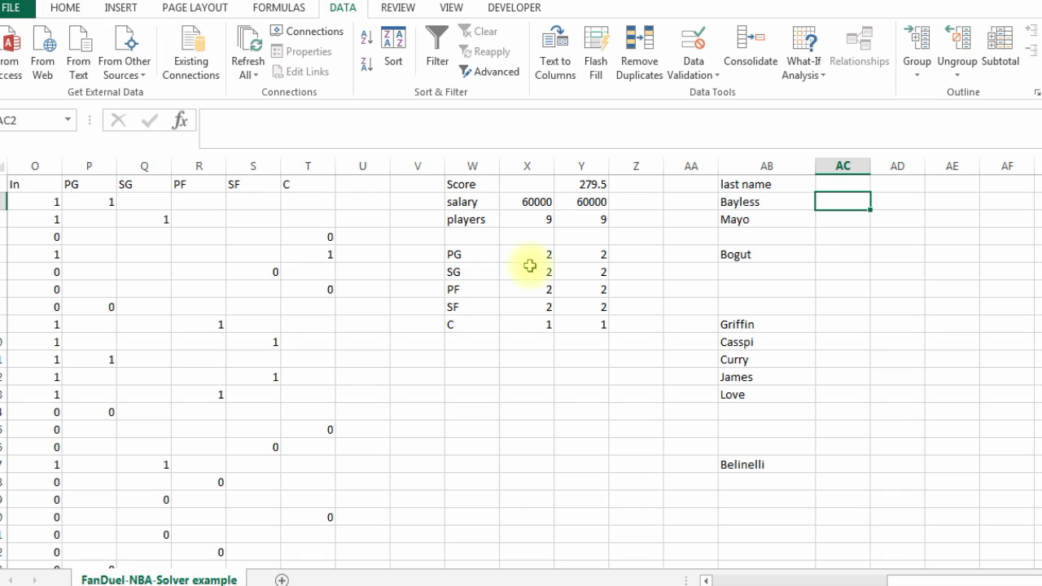
text(=if()
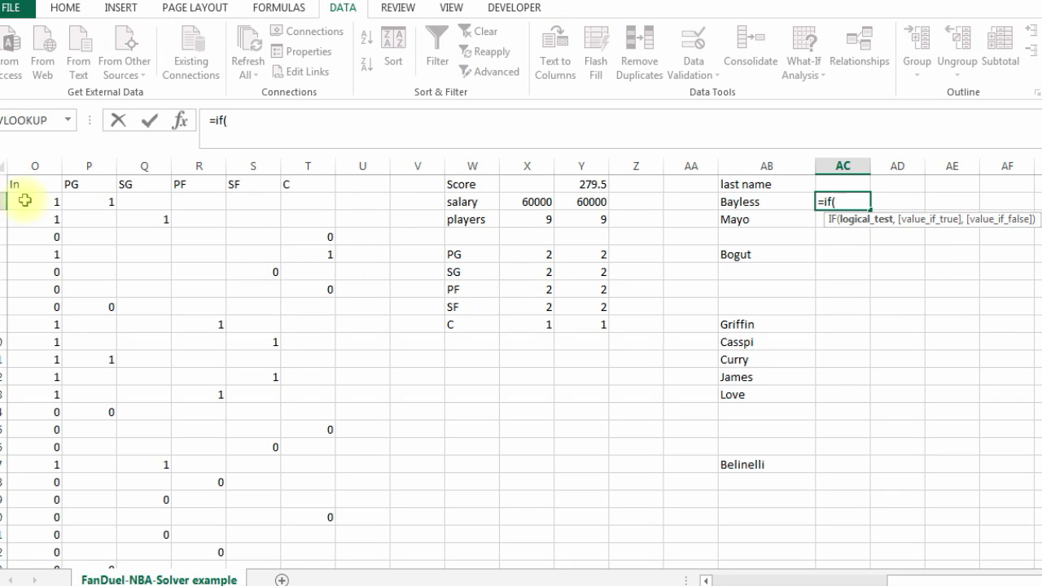
click(29, 201)
text(=)
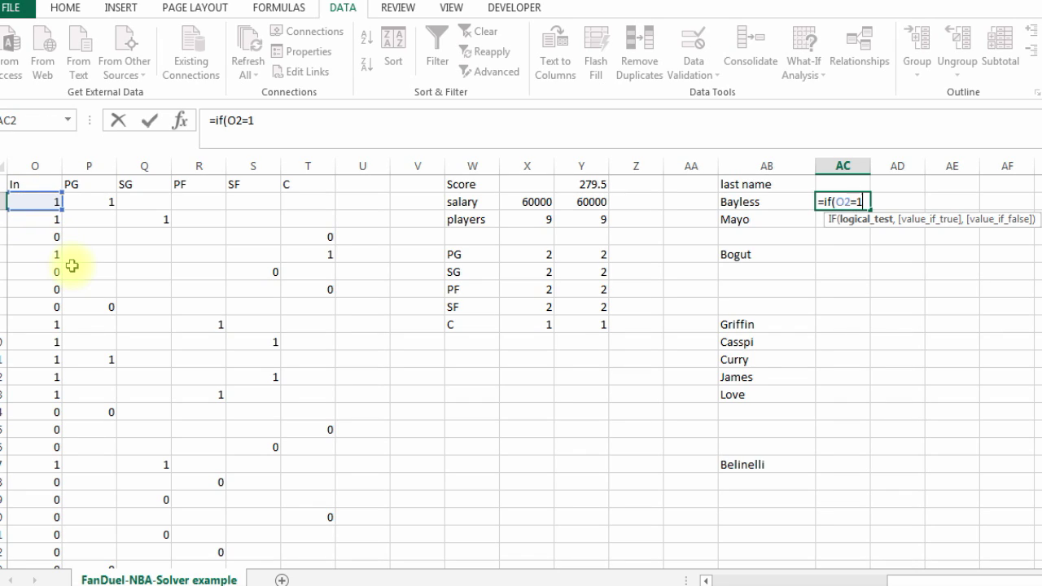
text(1,)
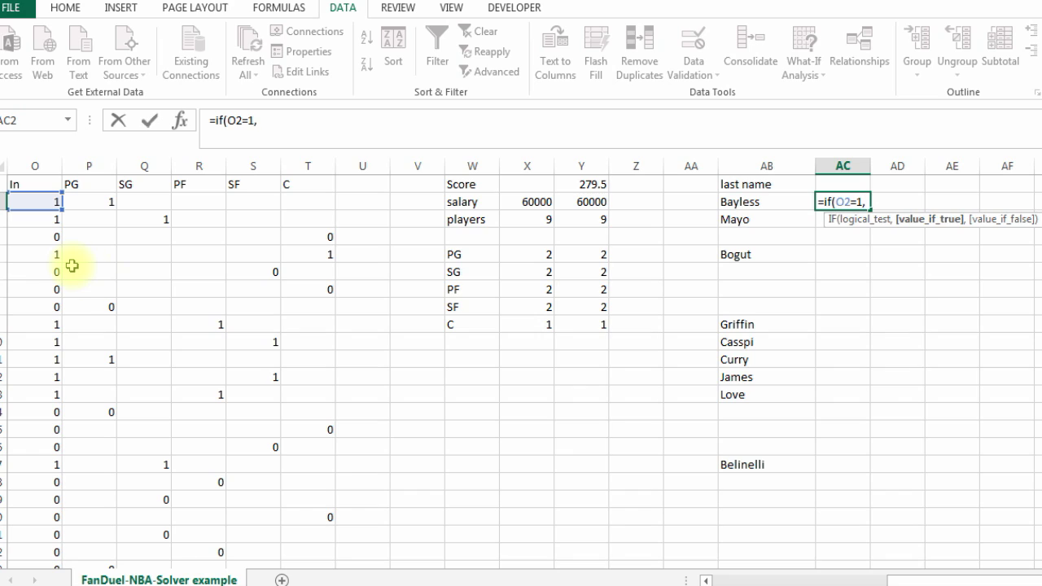
click(753, 579)
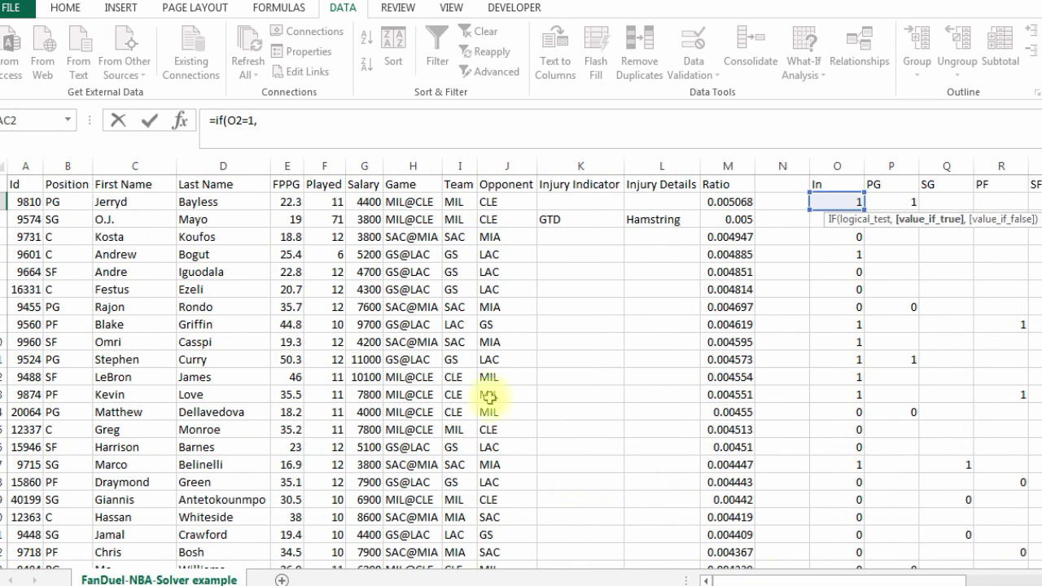
click(70, 205)
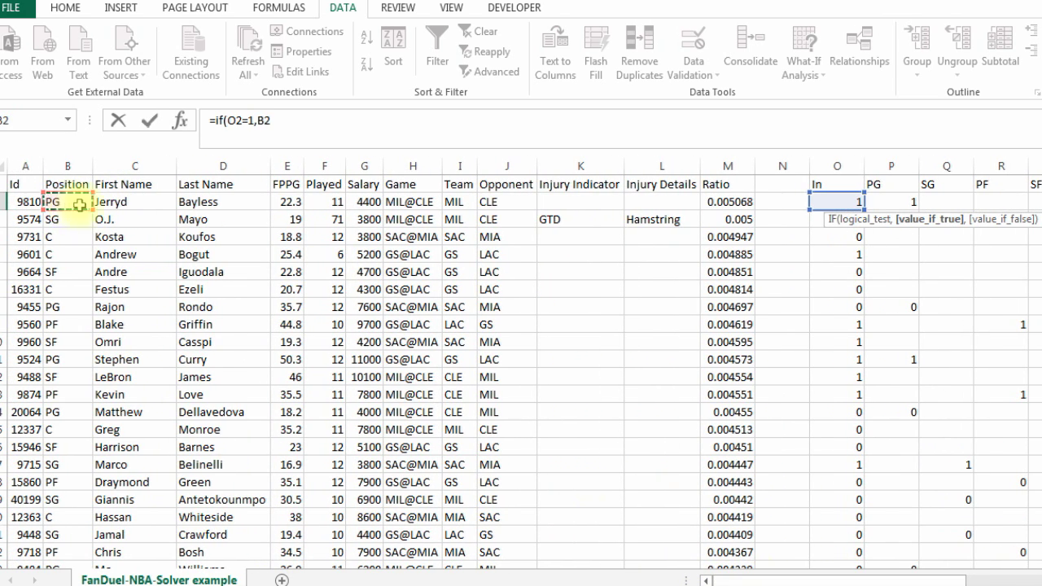
text(,)
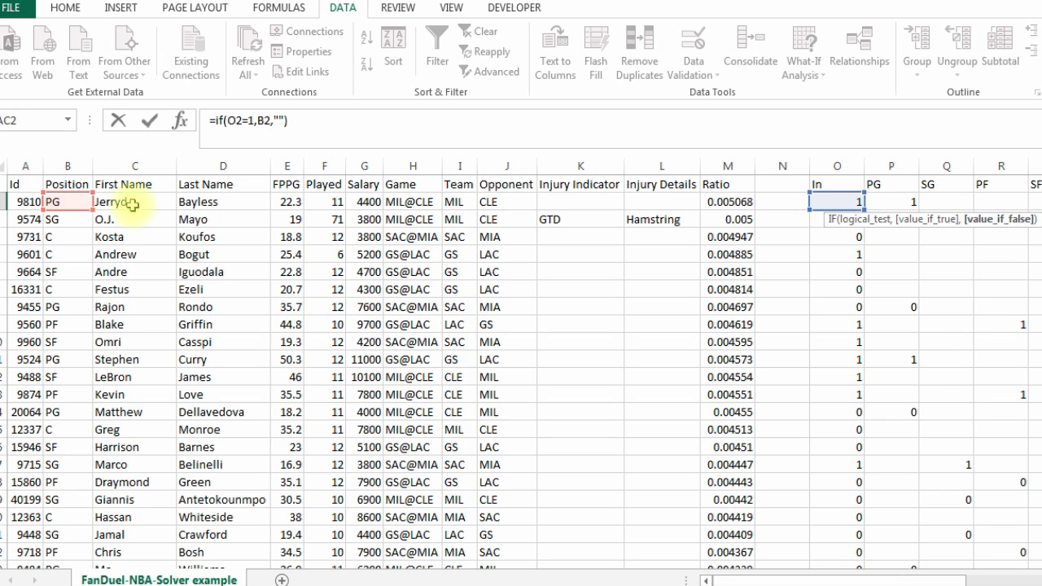
text(""))
key(Return)
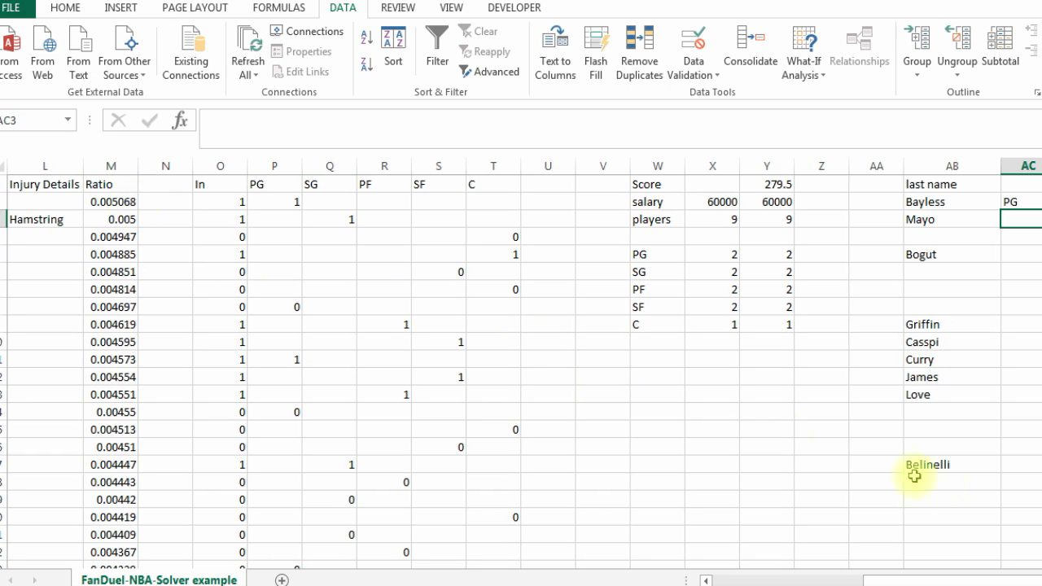
scroll(932, 484, right, 3)
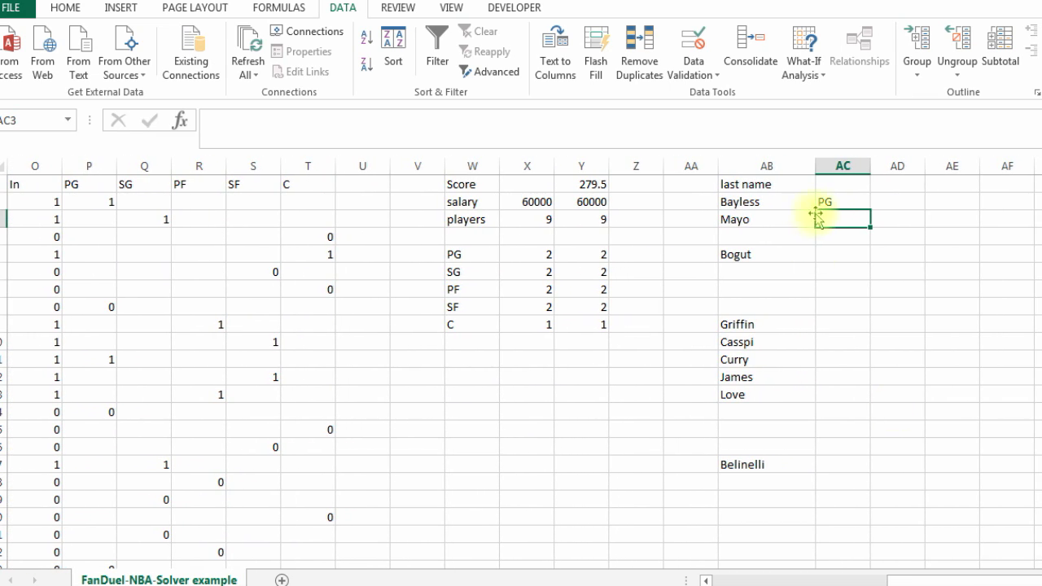
Fill the position formula from AC2 down column AC.
click(831, 204)
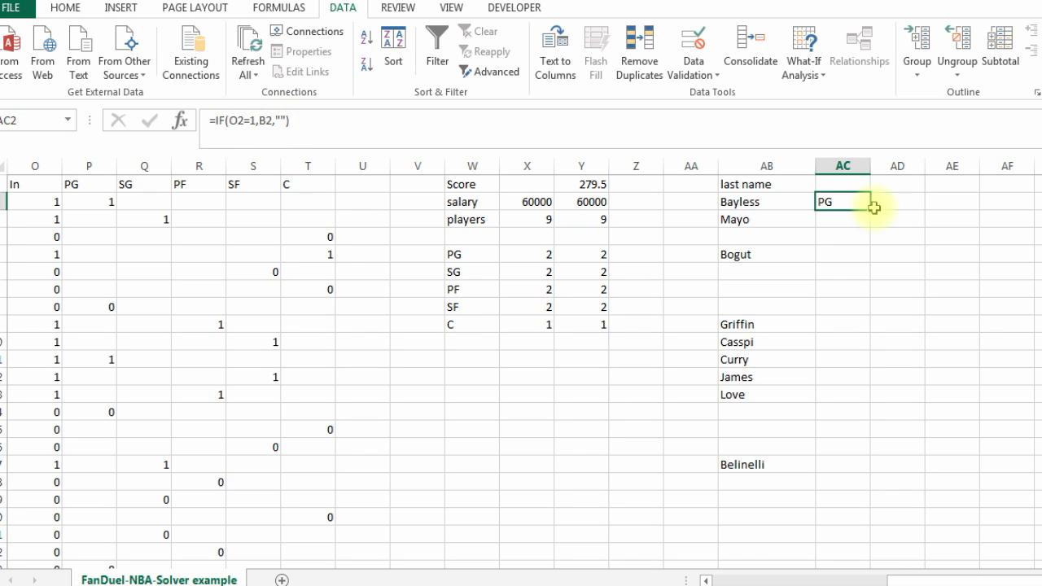
drag(870, 211, 871, 542)
scroll(761, 221, up, 3)
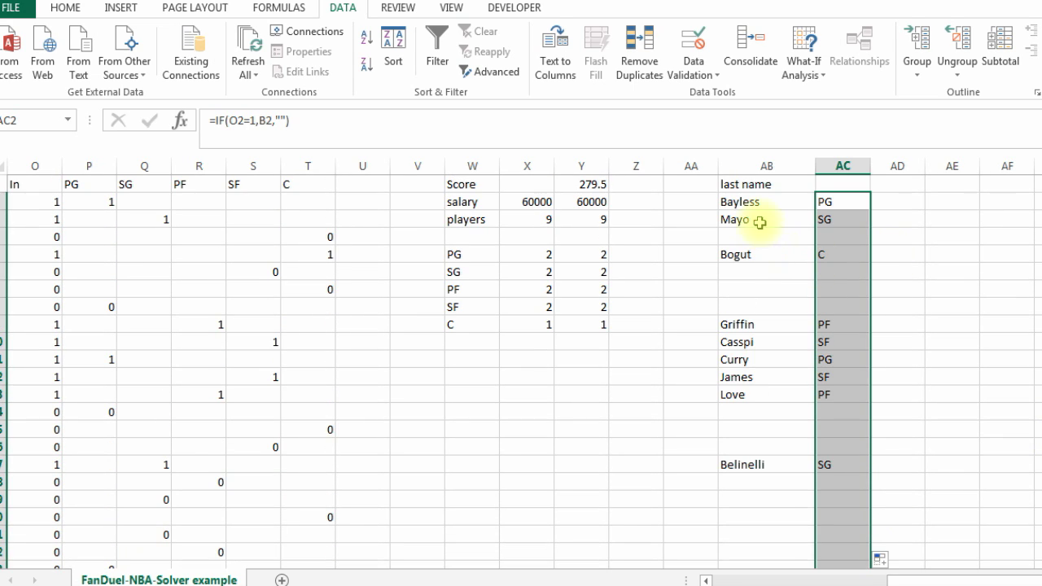
Check the last-name formulas in column AB for Bayless, Mayo, an empty row and Love.
click(756, 185)
click(539, 202)
click(737, 203)
click(736, 223)
click(737, 307)
click(735, 394)
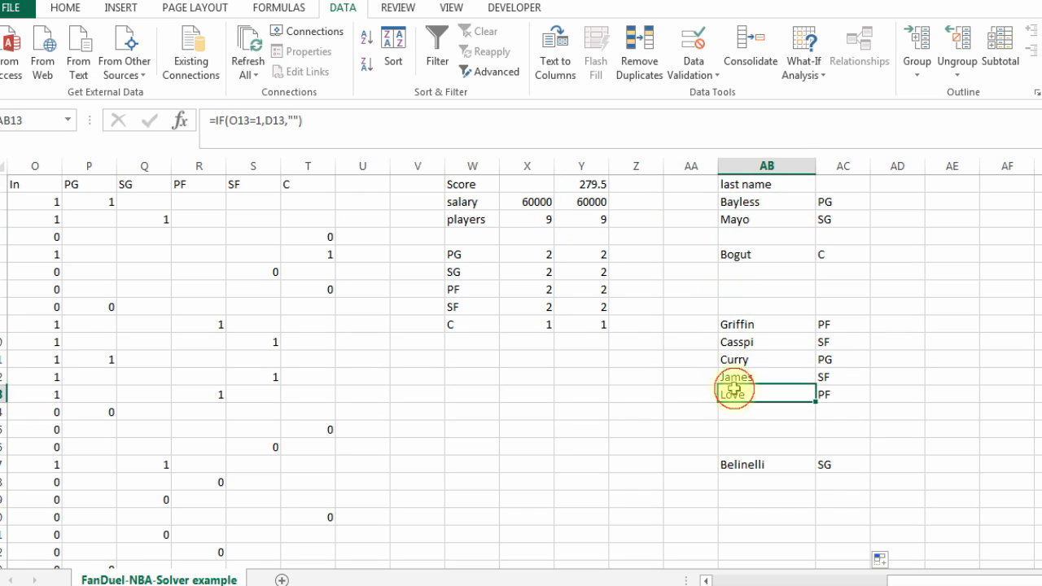
Replace the 60000 salary cap in X2 with 50000 and verify the new value.
click(521, 254)
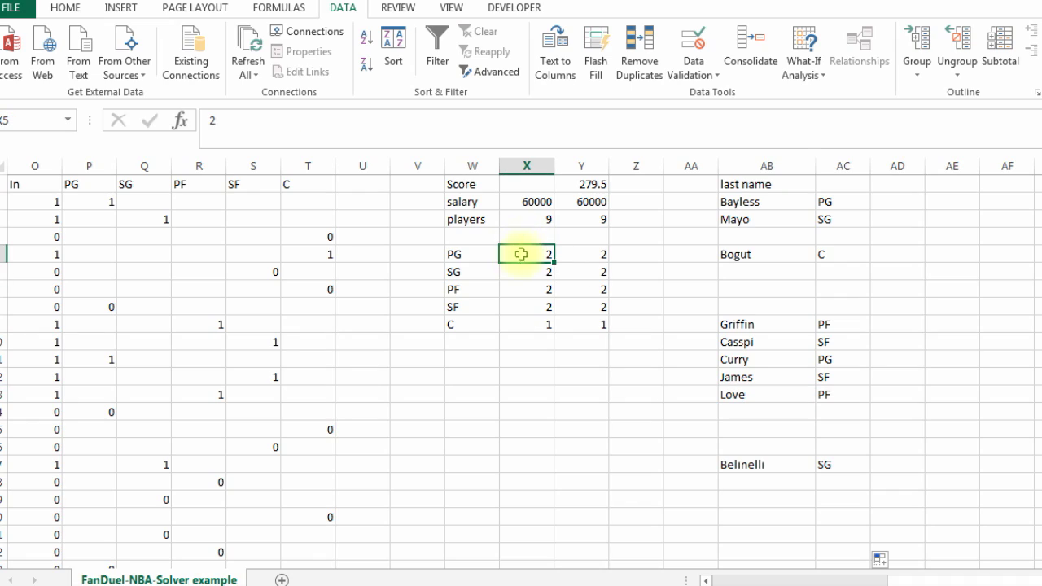
click(535, 203)
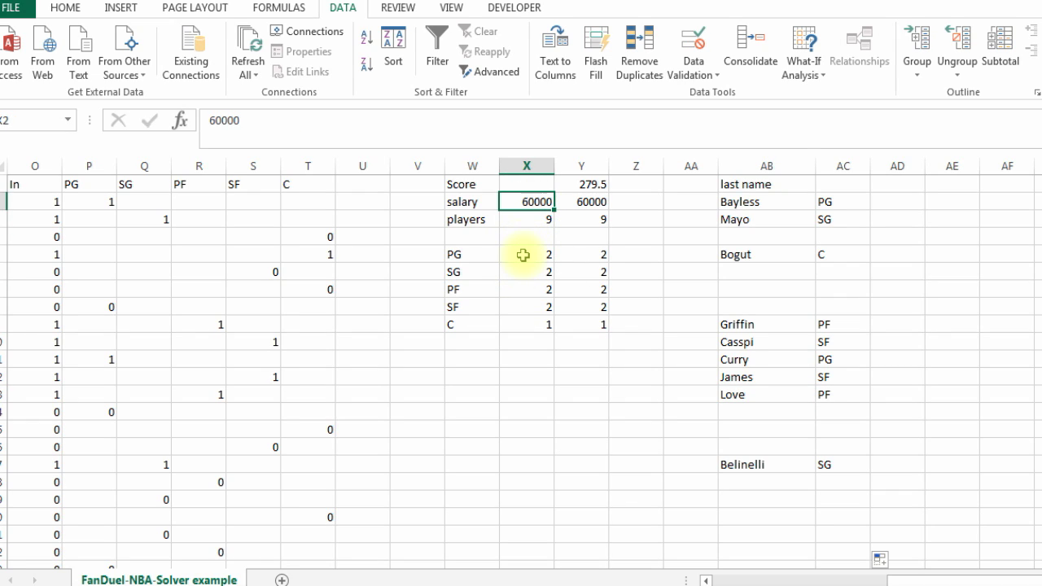
text(50)
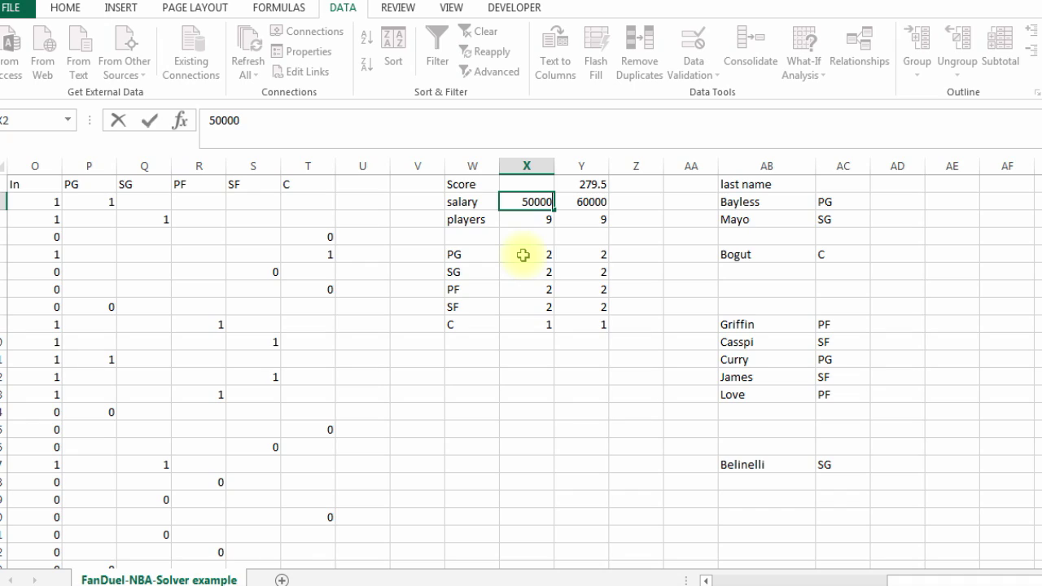
key(Return)
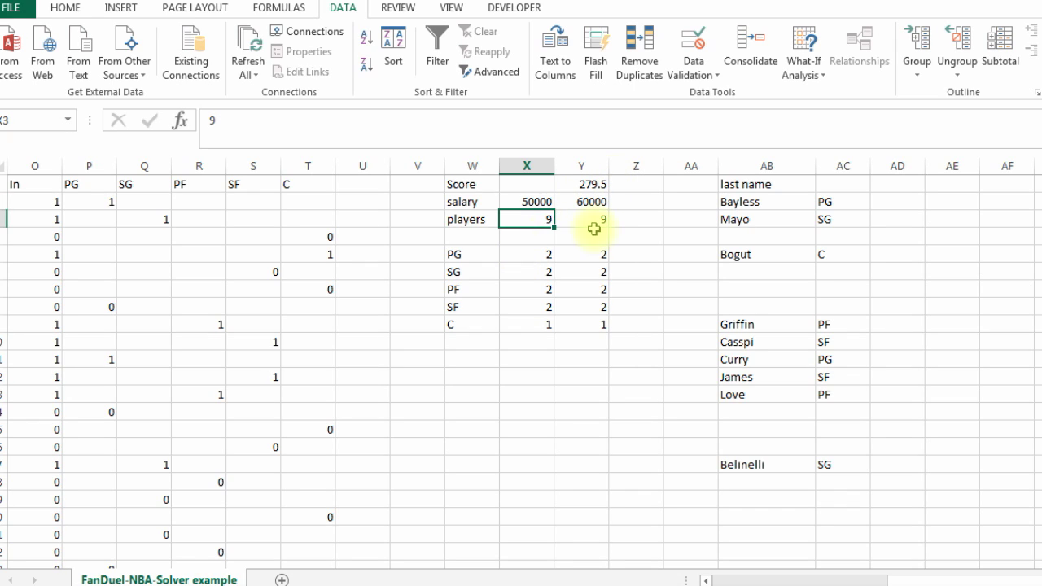
click(520, 288)
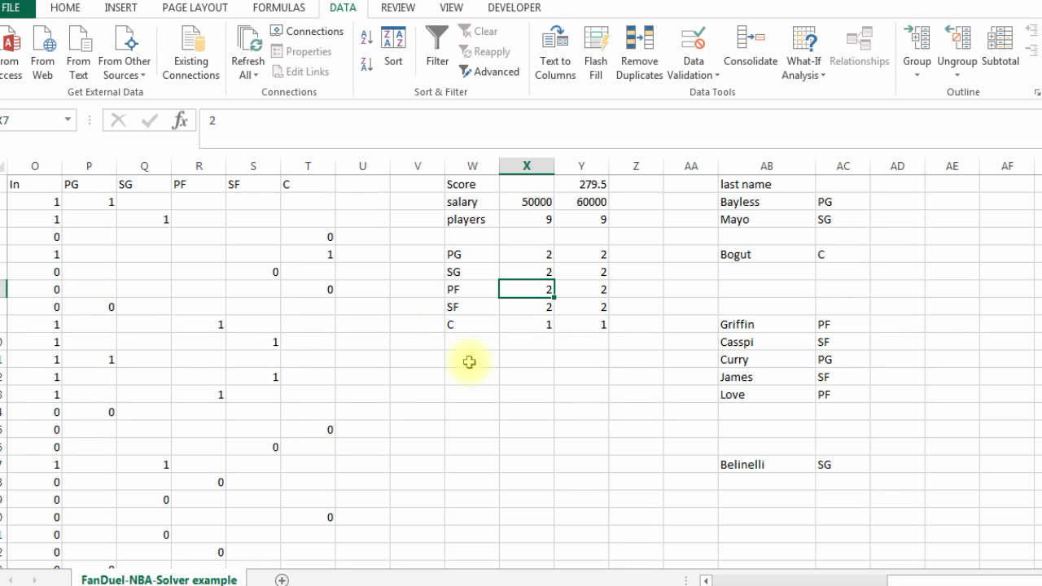
click(535, 201)
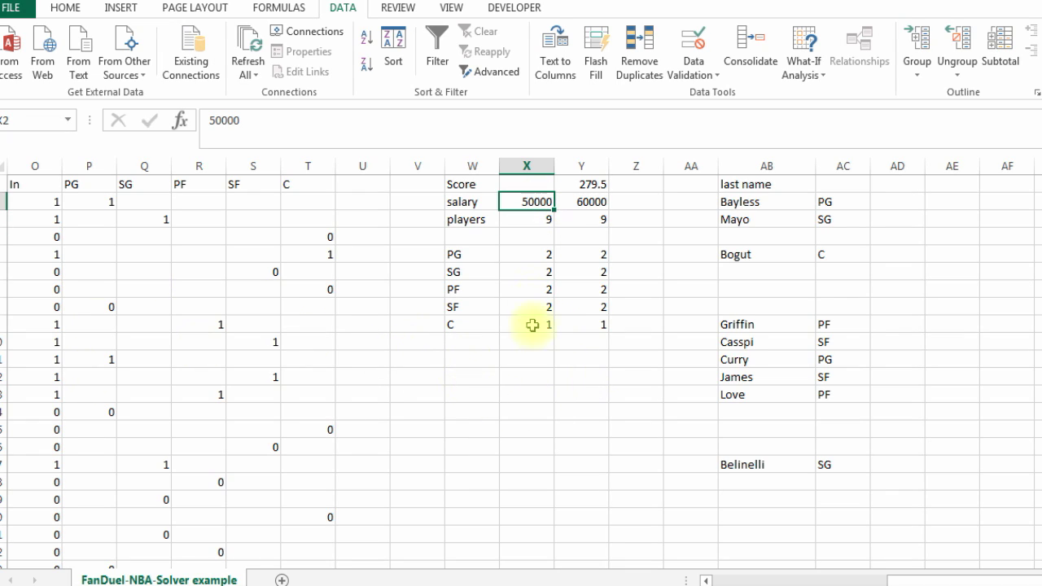